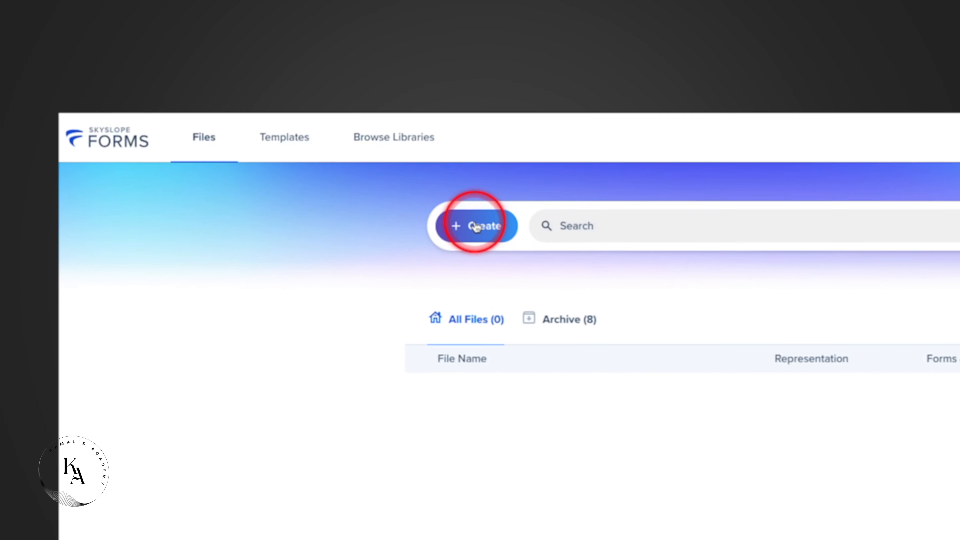
- Start a new file with Buyer representation and enter the primary client's first name, last name and e-mail
{"action": "left_click", "coordinate": [255, 69]}
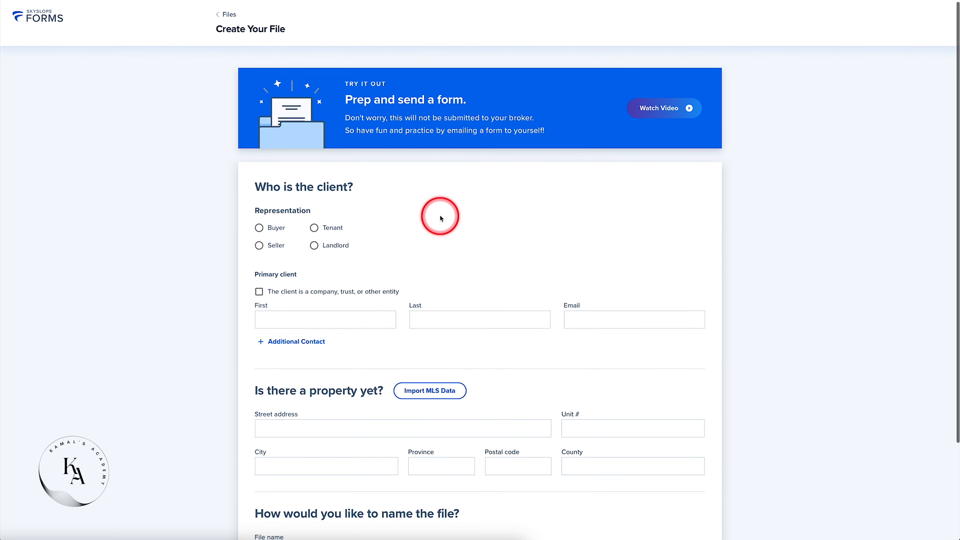
{"action": "left_click", "coordinate": [258, 229]}
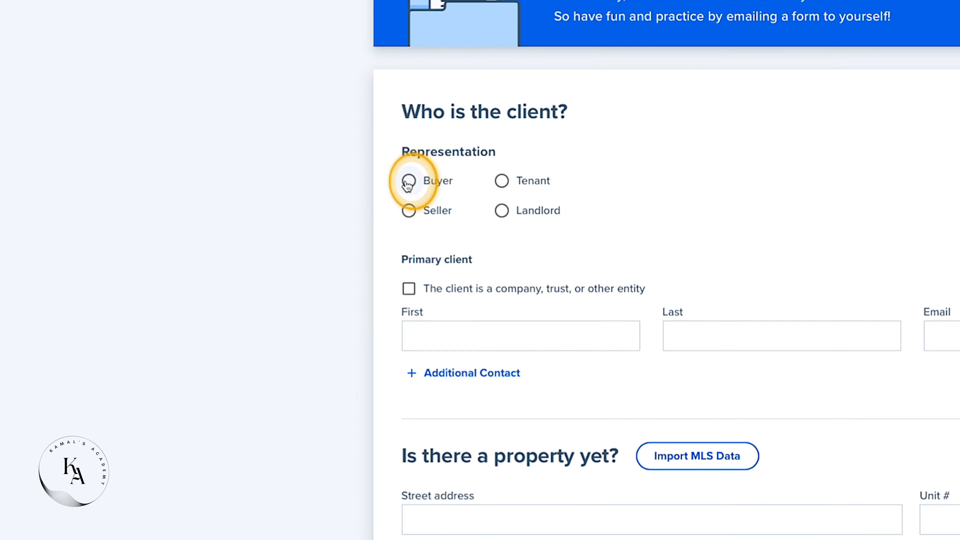
{"action": "left_click", "coordinate": [508, 331]}
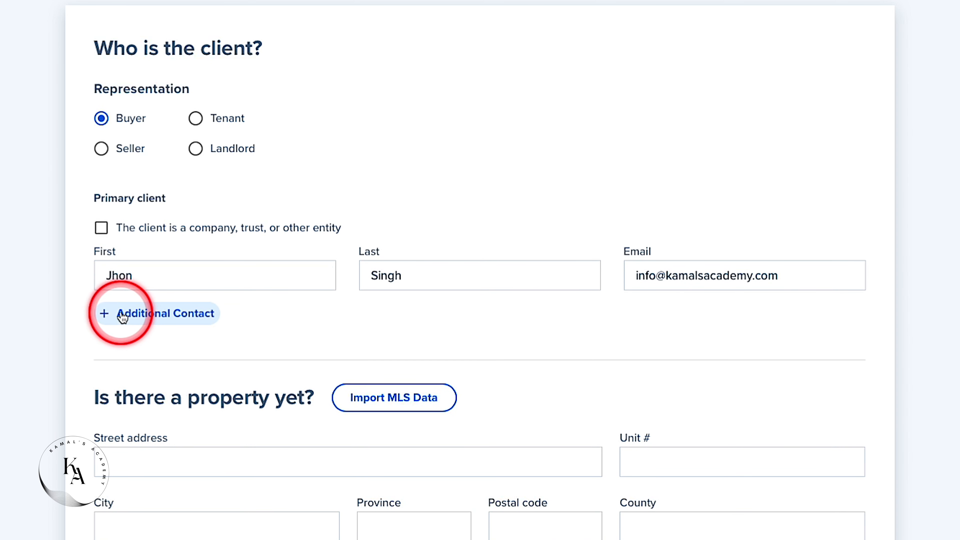
{"action": "left_click", "coordinate": [147, 314]}
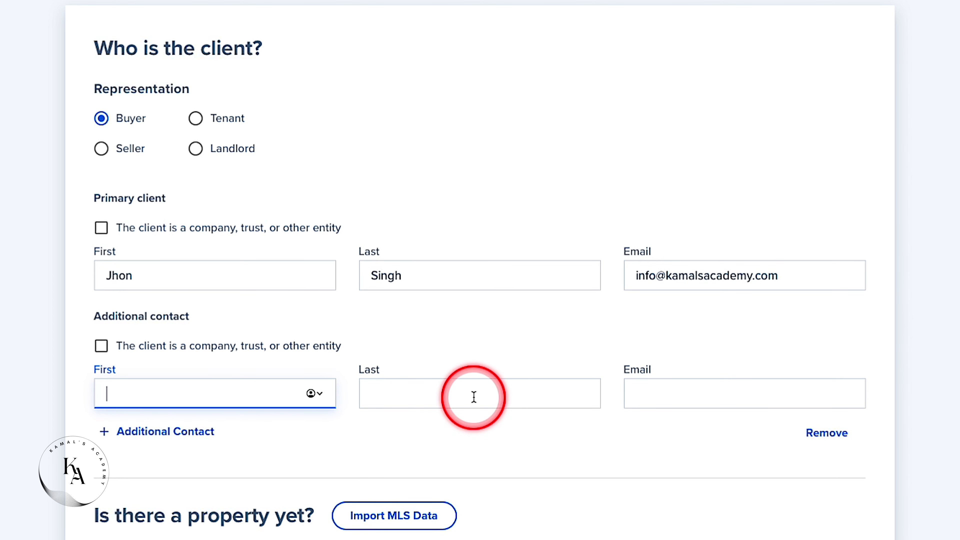
{"action": "left_click", "coordinate": [817, 435]}
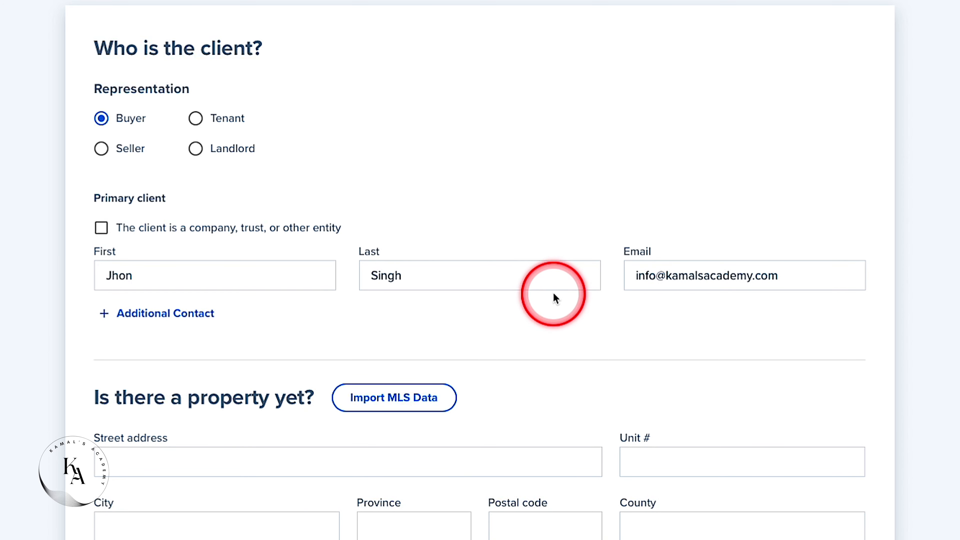
- Name the file after the primary client instead of the address
{"action": "scroll", "coordinate": [554, 296], "scroll_direction": "down", "scroll_amount": 1}
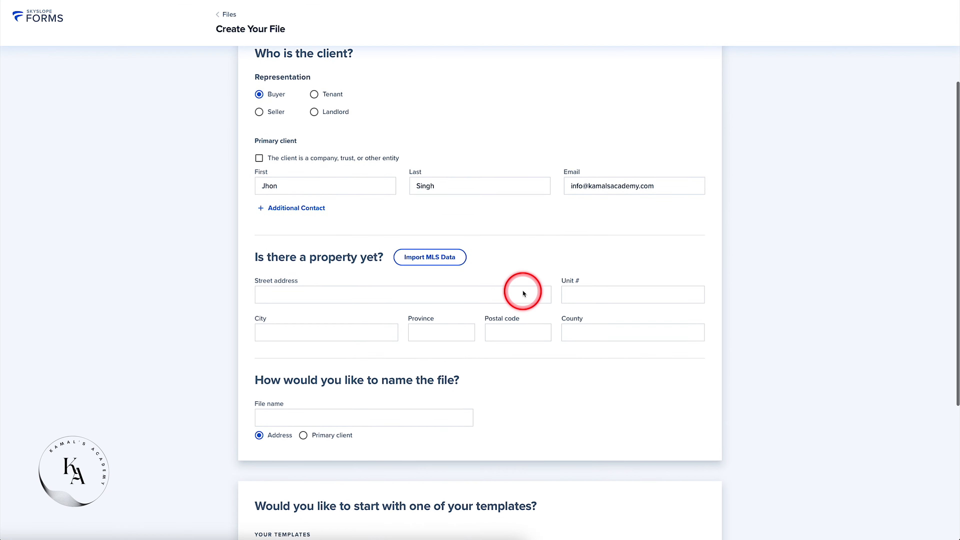
{"action": "scroll", "coordinate": [522, 293], "scroll_direction": "down", "scroll_amount": 2}
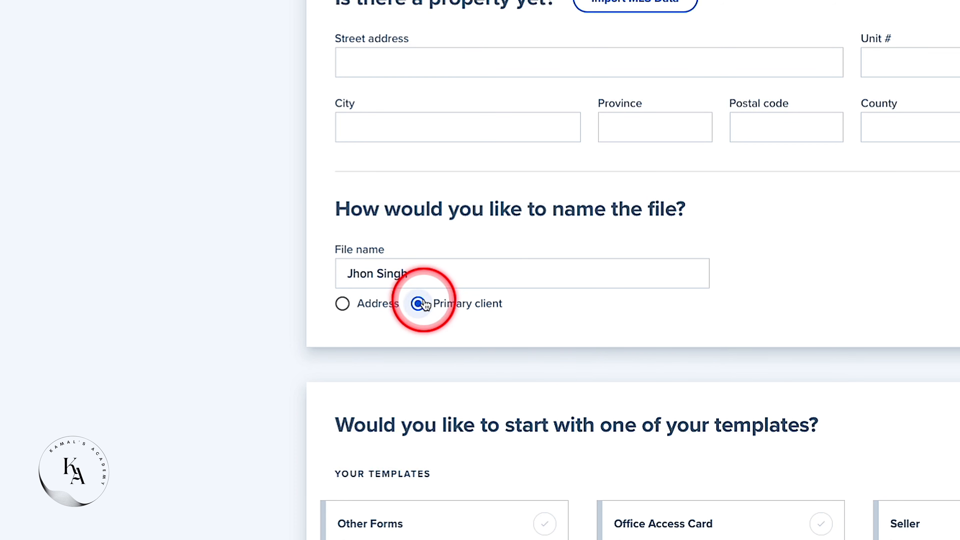
{"action": "scroll", "coordinate": [459, 277], "scroll_direction": "up", "scroll_amount": 4}
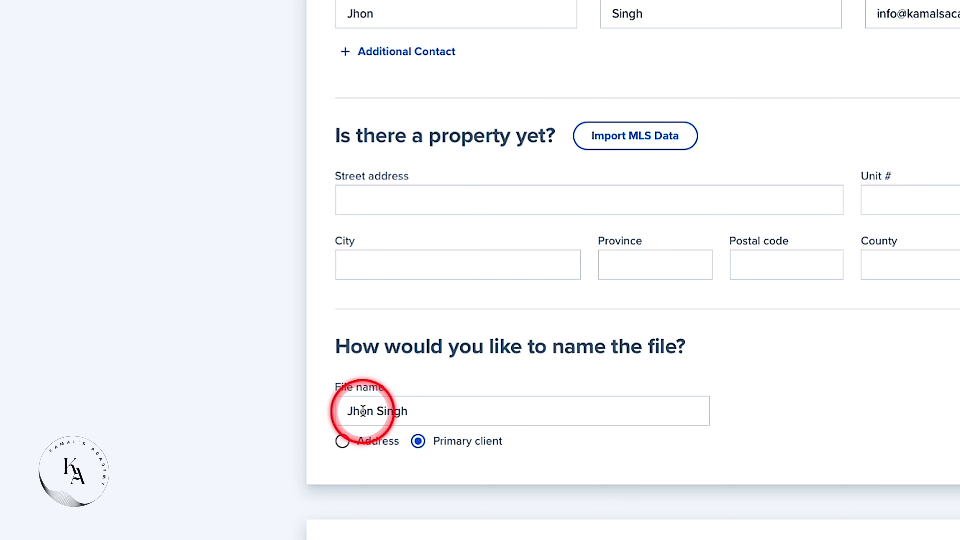
- Choose the Buyer template with 8 forms as the starting point and create the file
{"action": "scroll", "coordinate": [513, 402], "scroll_direction": "down", "scroll_amount": 8}
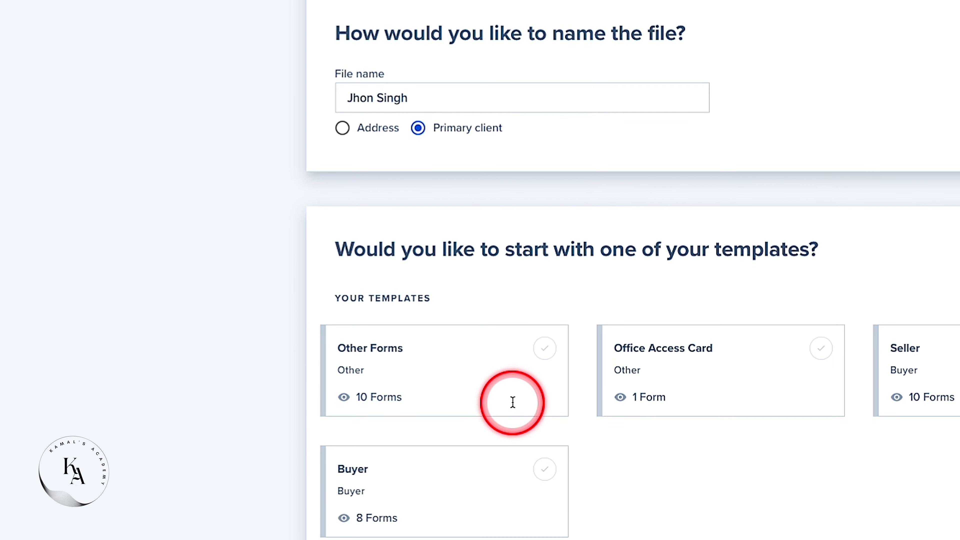
{"action": "left_click", "coordinate": [544, 468]}
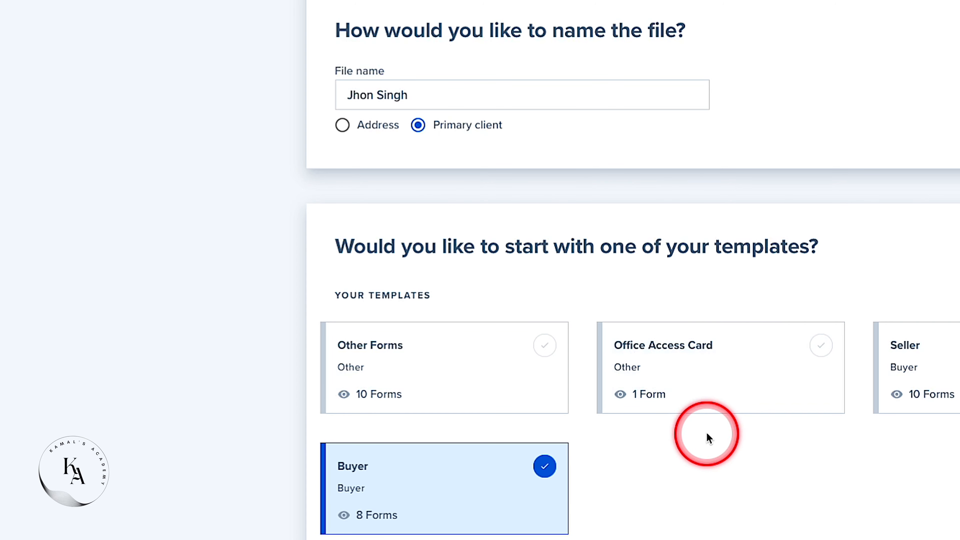
{"action": "scroll", "coordinate": [708, 436], "scroll_direction": "up", "scroll_amount": 2}
{"action": "scroll", "coordinate": [707, 435], "scroll_direction": "up", "scroll_amount": 10}
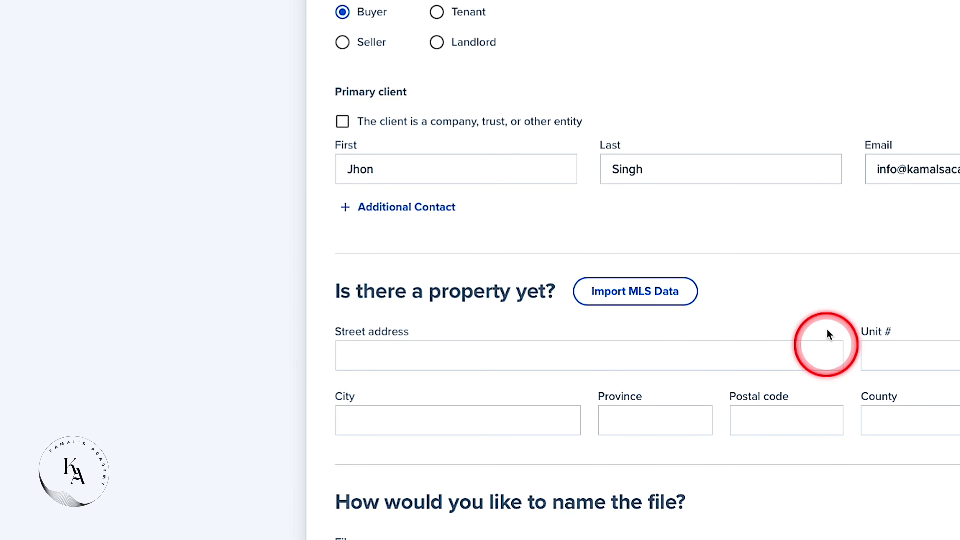
{"action": "scroll", "coordinate": [731, 333], "scroll_direction": "down", "scroll_amount": 7}
{"action": "scroll", "coordinate": [731, 333], "scroll_direction": "down", "scroll_amount": 5}
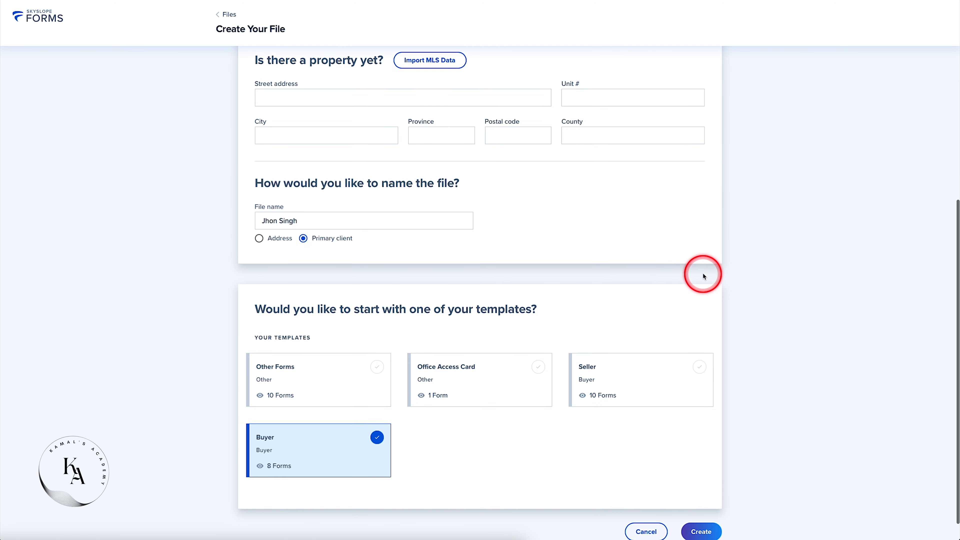
{"action": "scroll", "coordinate": [704, 276], "scroll_direction": "down", "scroll_amount": 2}
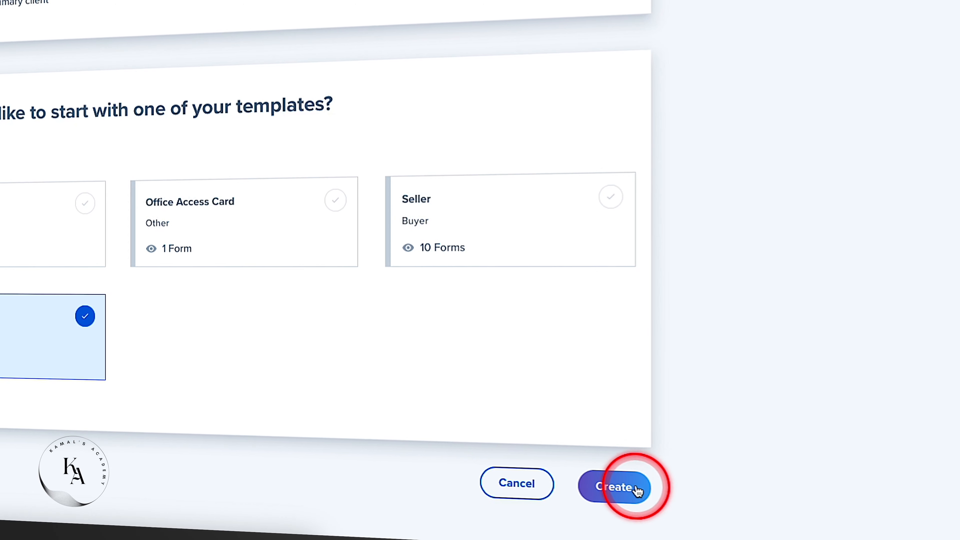
{"action": "left_click", "coordinate": [629, 487]}
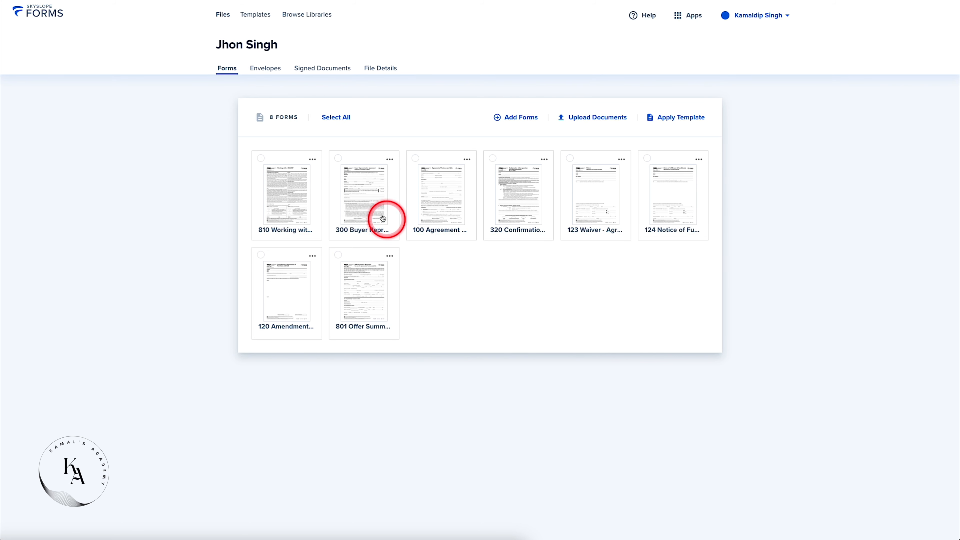
{"action": "left_click", "coordinate": [337, 158]}
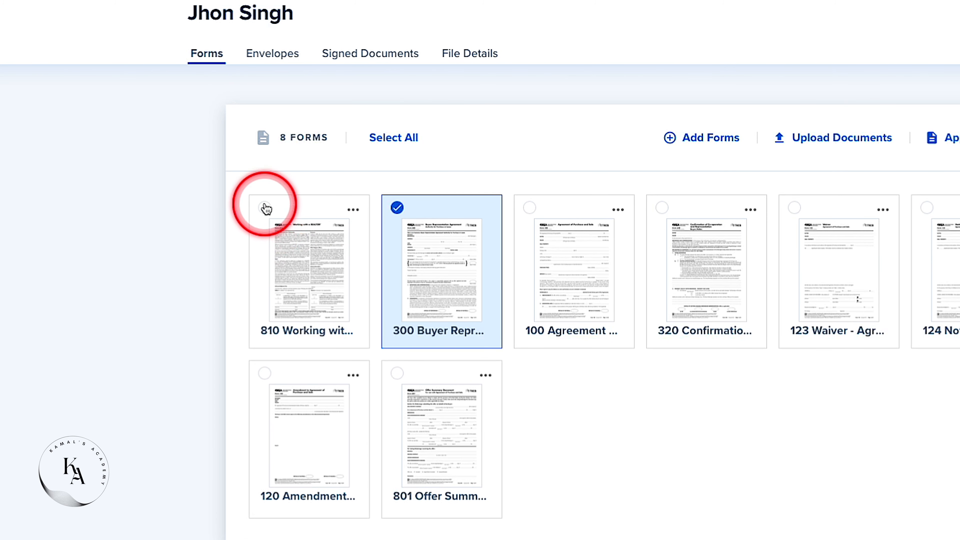
{"action": "left_click", "coordinate": [265, 208]}
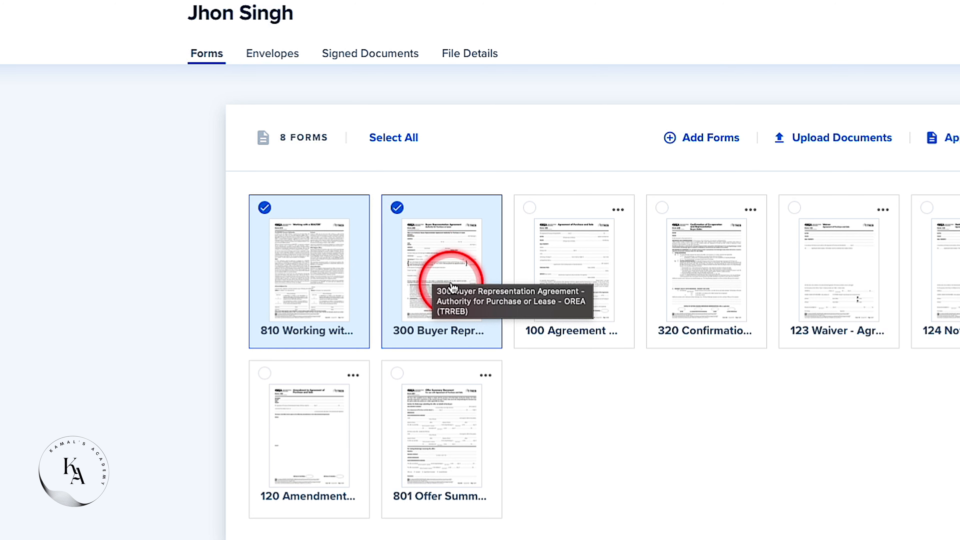
{"action": "left_click", "coordinate": [396, 207]}
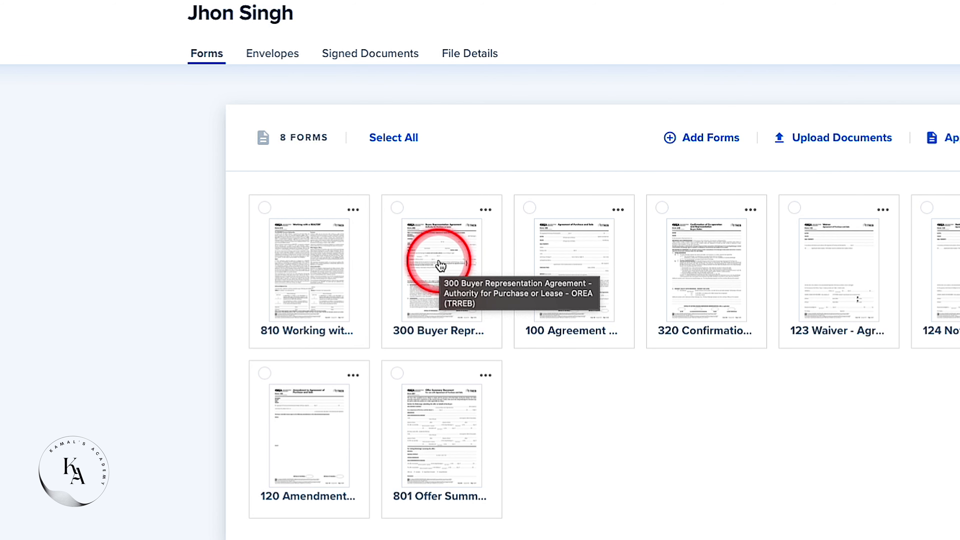
- Open the 300 Buyer Representation Agreement and add the 810 Working with a REALTOR - Buyer form from this file
{"action": "left_click", "coordinate": [441, 265]}
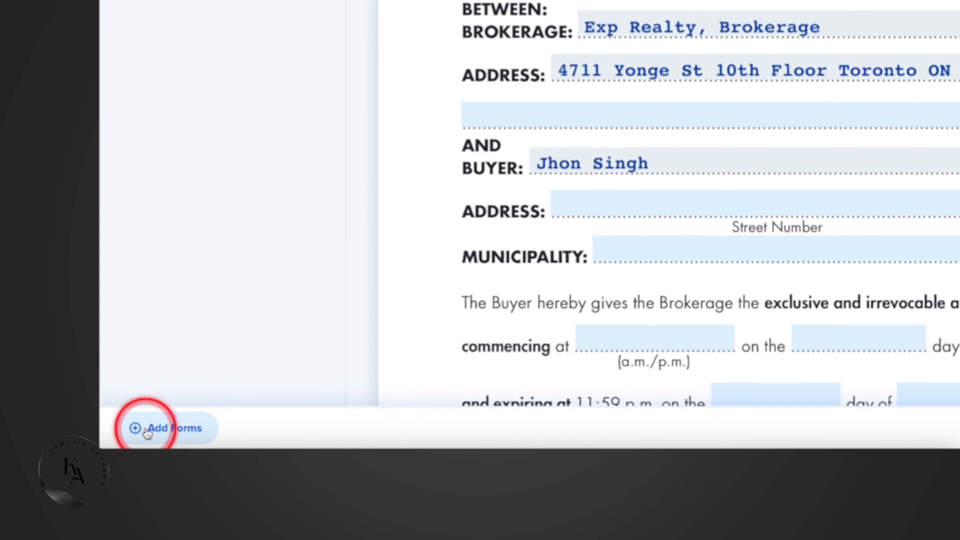
{"action": "left_click", "coordinate": [30, 529]}
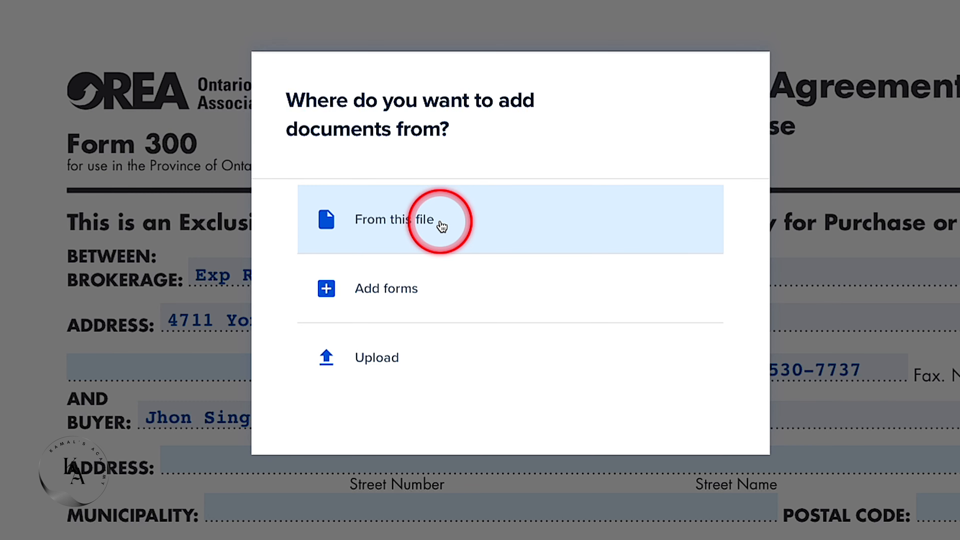
{"action": "left_click", "coordinate": [394, 228]}
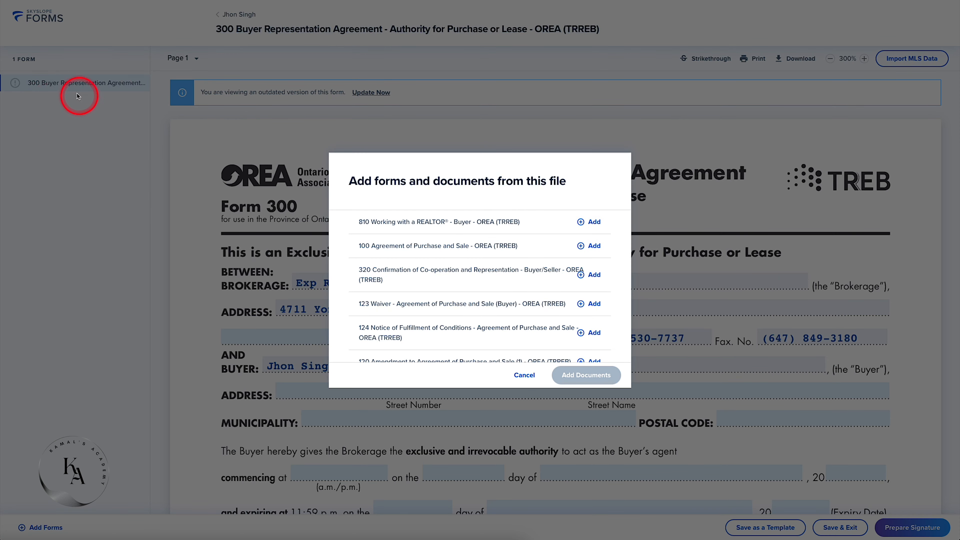
{"action": "scroll", "coordinate": [437, 272], "scroll_direction": "down", "scroll_amount": 2}
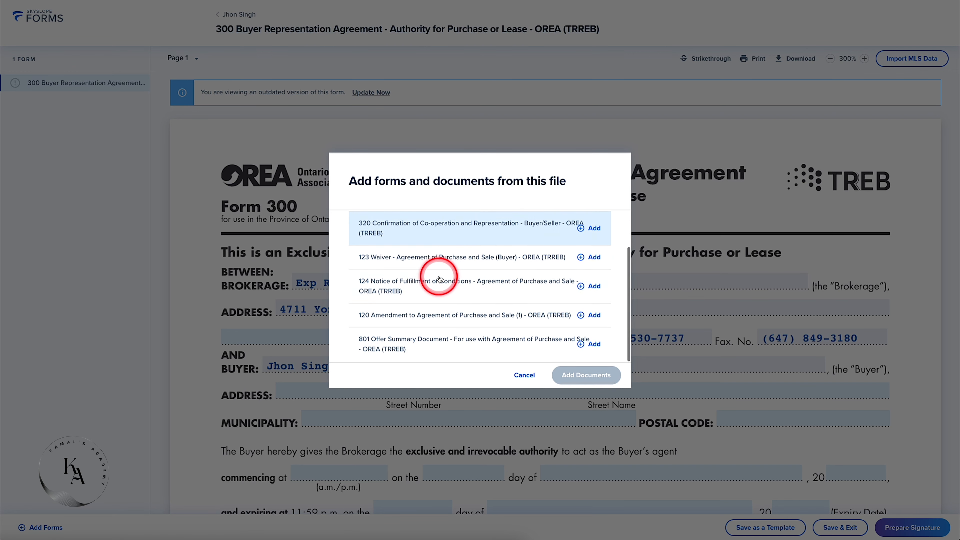
{"action": "scroll", "coordinate": [440, 279], "scroll_direction": "up", "scroll_amount": 3}
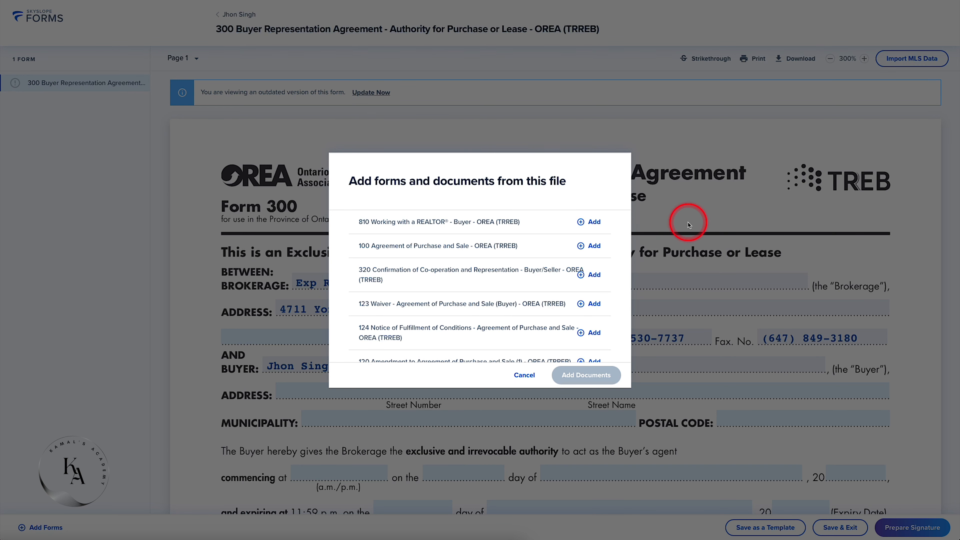
{"action": "left_click", "coordinate": [588, 223]}
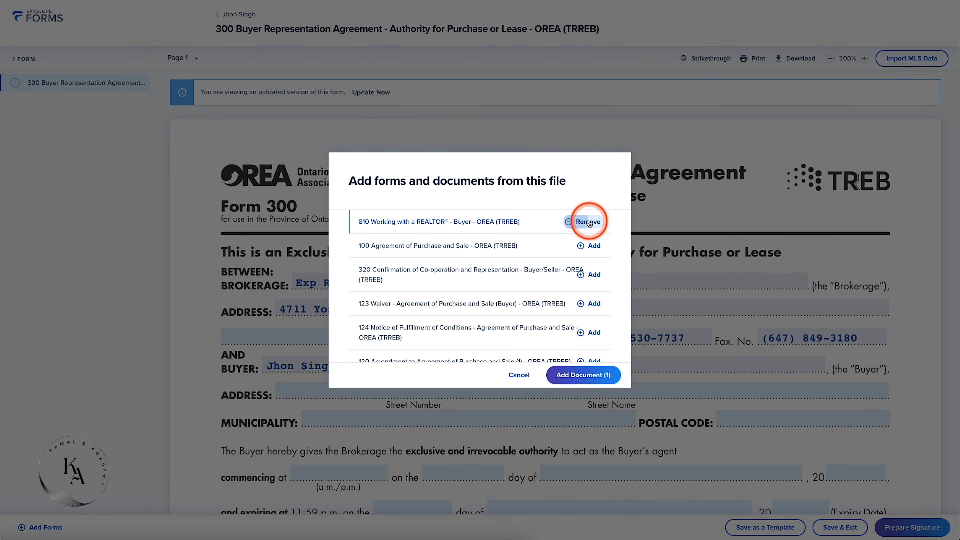
{"action": "left_click", "coordinate": [583, 377]}
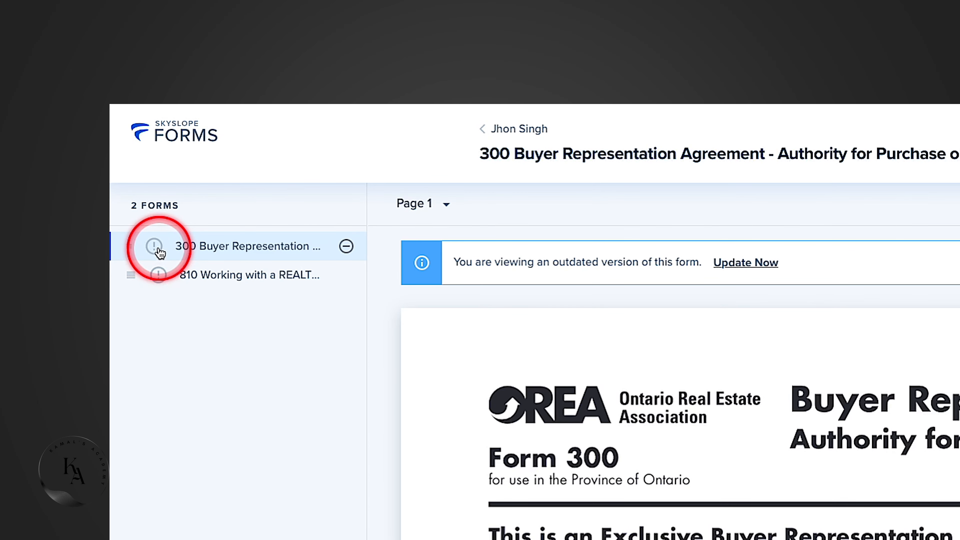
- Update both the 300 Buyer Representation Agreement and the 810 Working with a REALTOR form to their current versions
{"action": "left_click", "coordinate": [741, 264]}
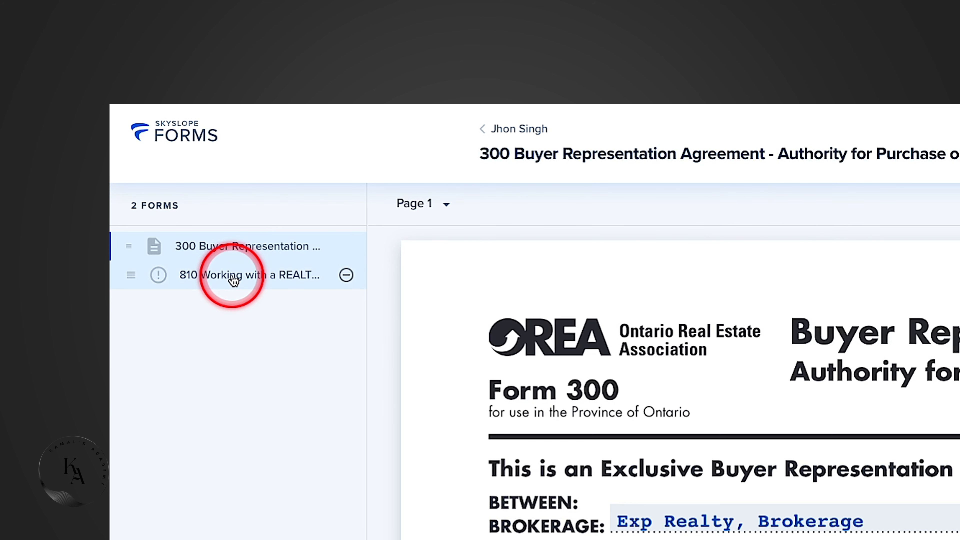
{"action": "left_click", "coordinate": [206, 280]}
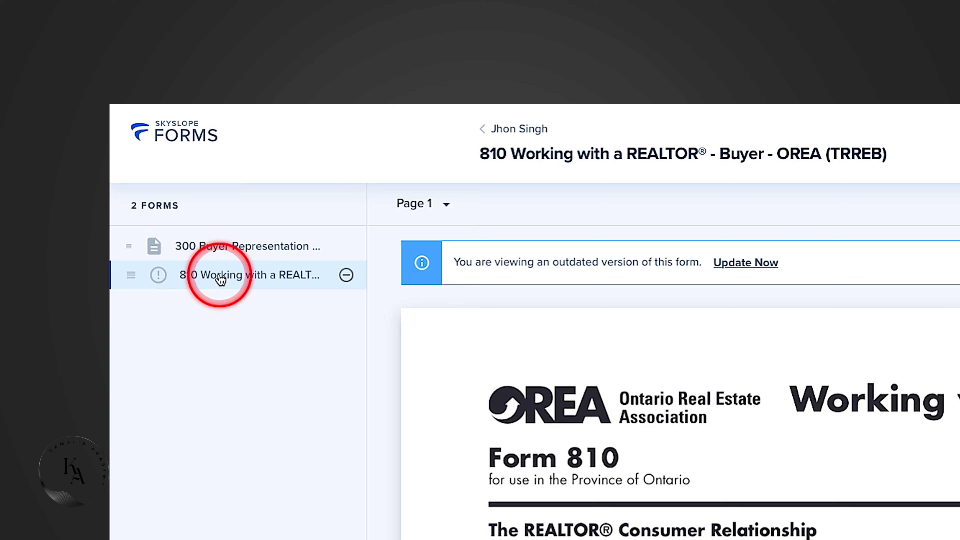
{"action": "left_click", "coordinate": [736, 263]}
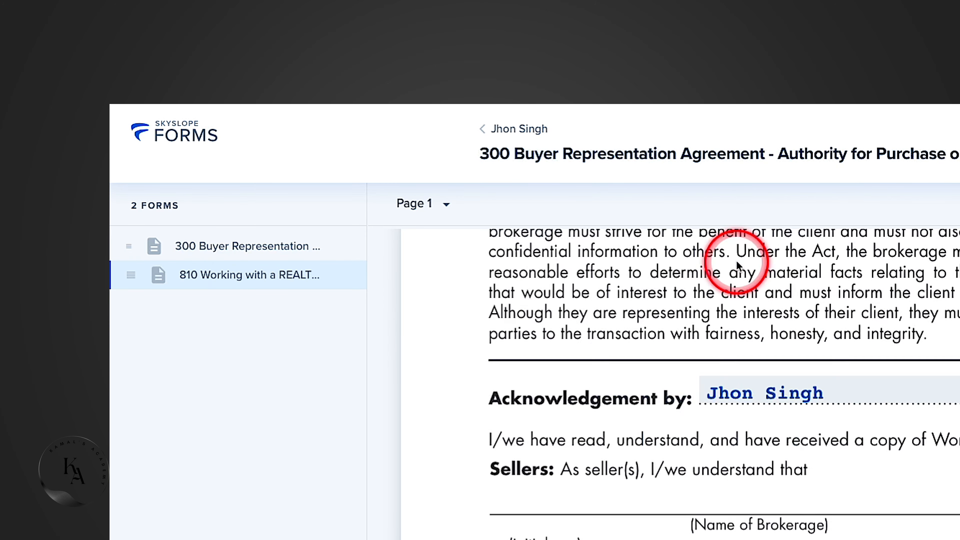
- In Form 300, fill in the buyer contact's street address, city, province and postal code, and save the contact
{"action": "left_click", "coordinate": [236, 244]}
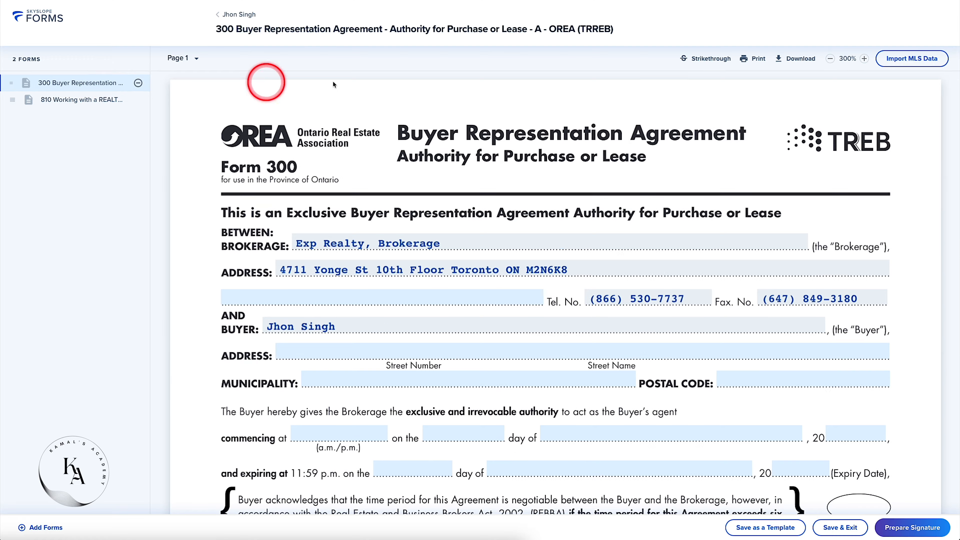
{"action": "scroll", "coordinate": [555, 318], "scroll_direction": "down", "scroll_amount": 1}
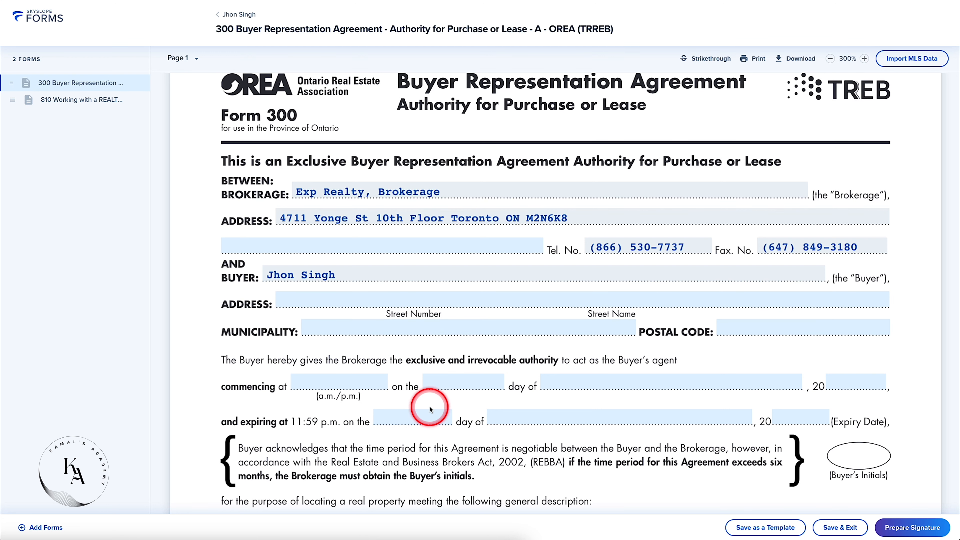
{"action": "scroll", "coordinate": [430, 408], "scroll_direction": "down", "scroll_amount": 1}
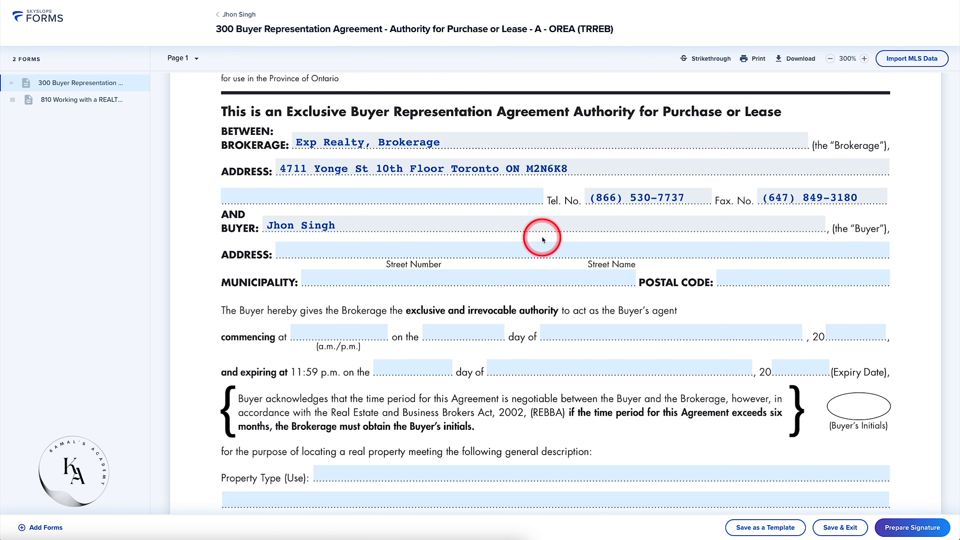
{"action": "left_click", "coordinate": [330, 250]}
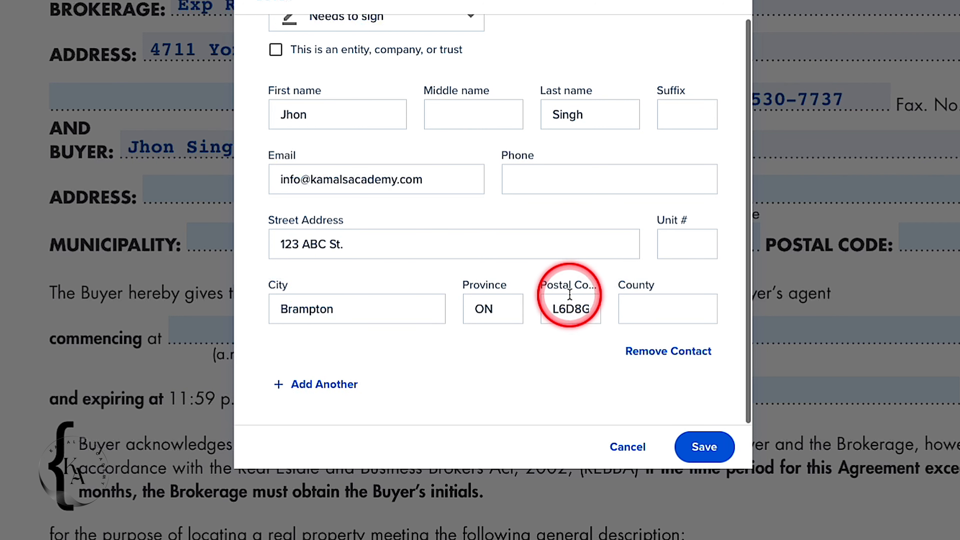
{"action": "left_click", "coordinate": [710, 449]}
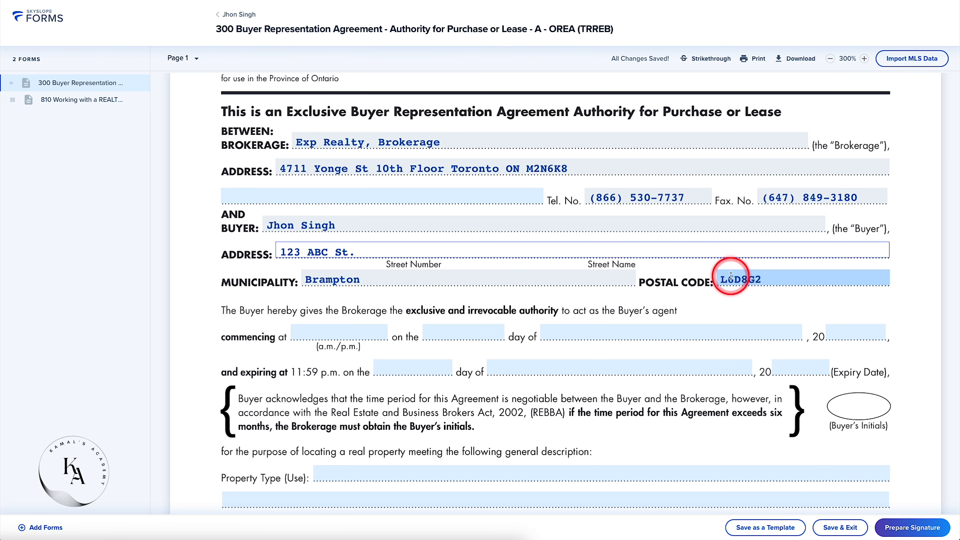
- Enter 5PM as the time at which the Buyer Representation Agreement commences
{"action": "scroll", "coordinate": [731, 276], "scroll_direction": "down", "scroll_amount": 3}
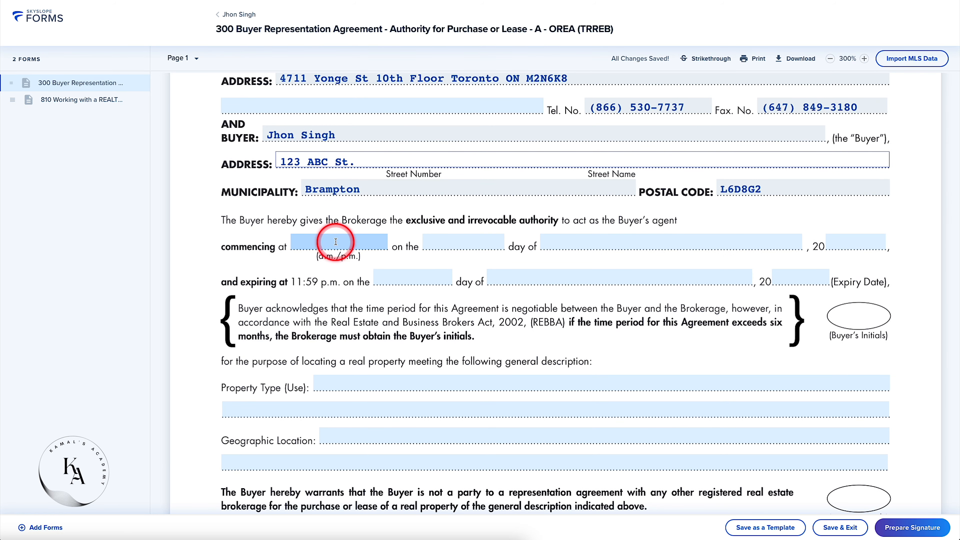
{"action": "left_click", "coordinate": [352, 242]}
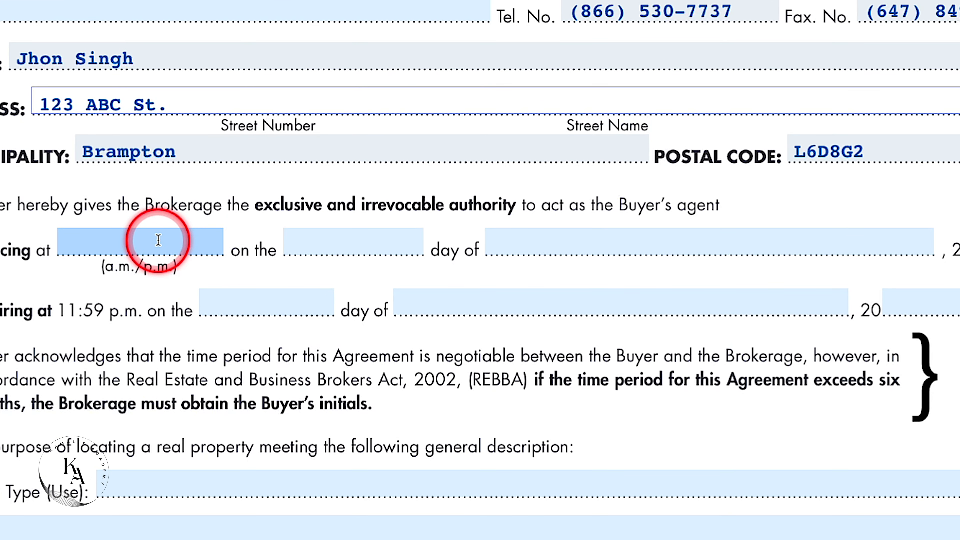
{"action": "left_click", "coordinate": [158, 241]}
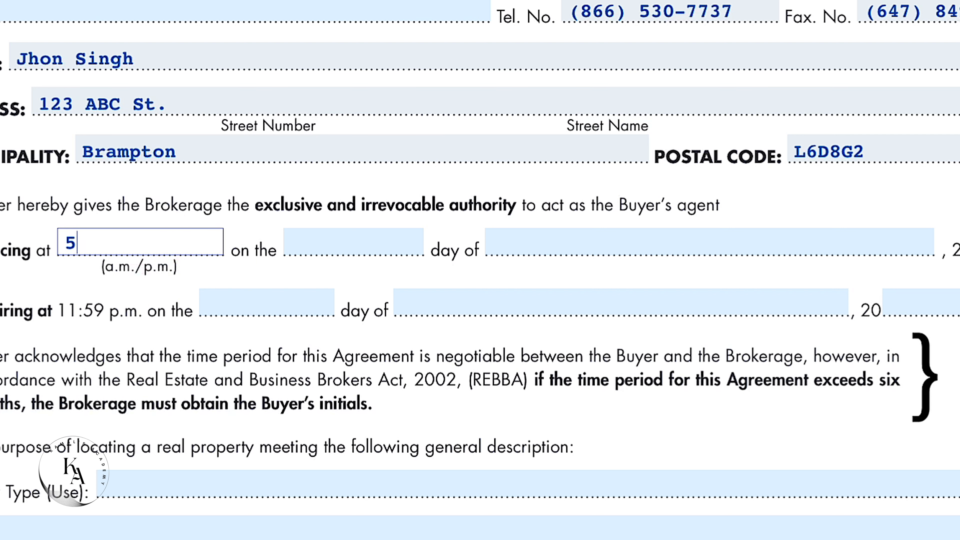
- Set the agreement's commencement date to October 9, 2023 and its expiry date to April 9, 2024
{"action": "left_click", "coordinate": [350, 239]}
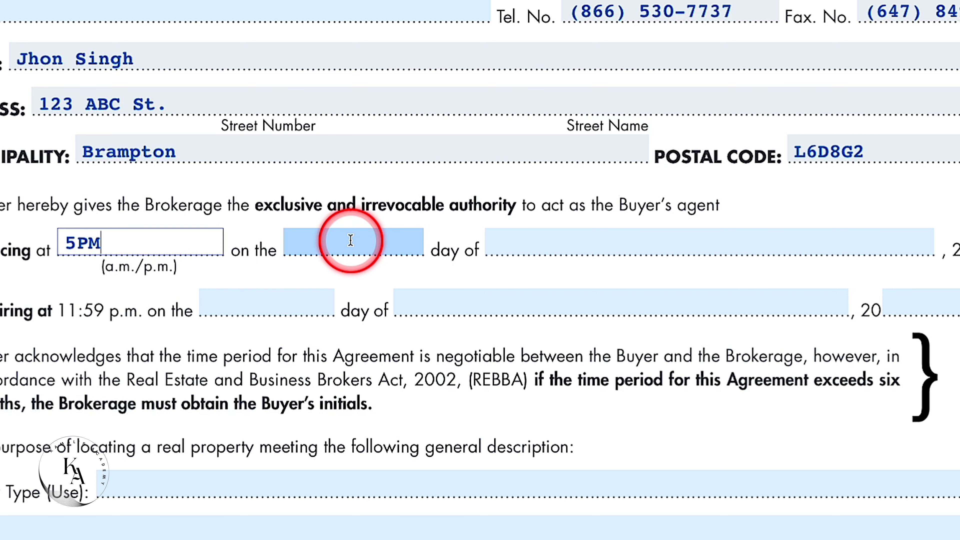
{"action": "left_click", "coordinate": [350, 240]}
{"action": "left_click", "coordinate": [324, 265]}
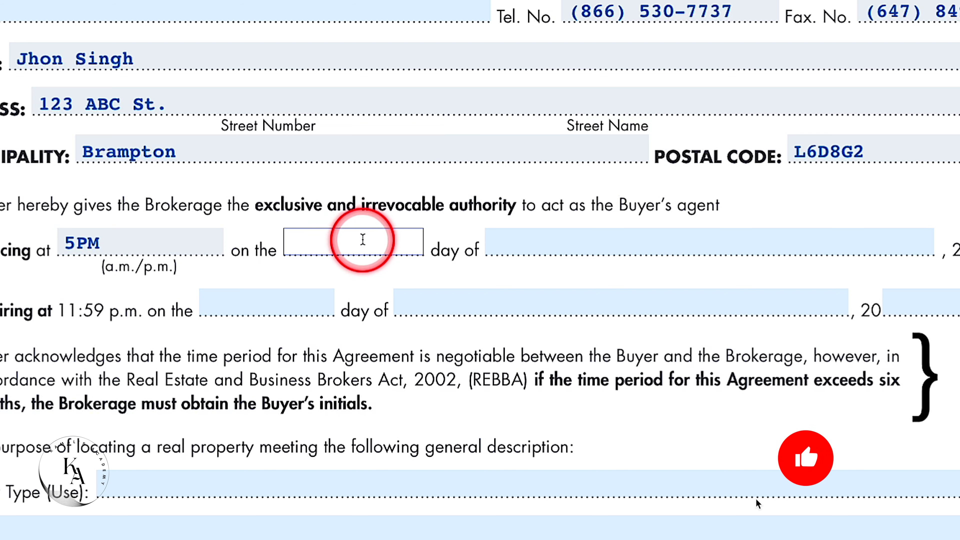
{"action": "left_click", "coordinate": [348, 243]}
{"action": "left_click", "coordinate": [353, 263]}
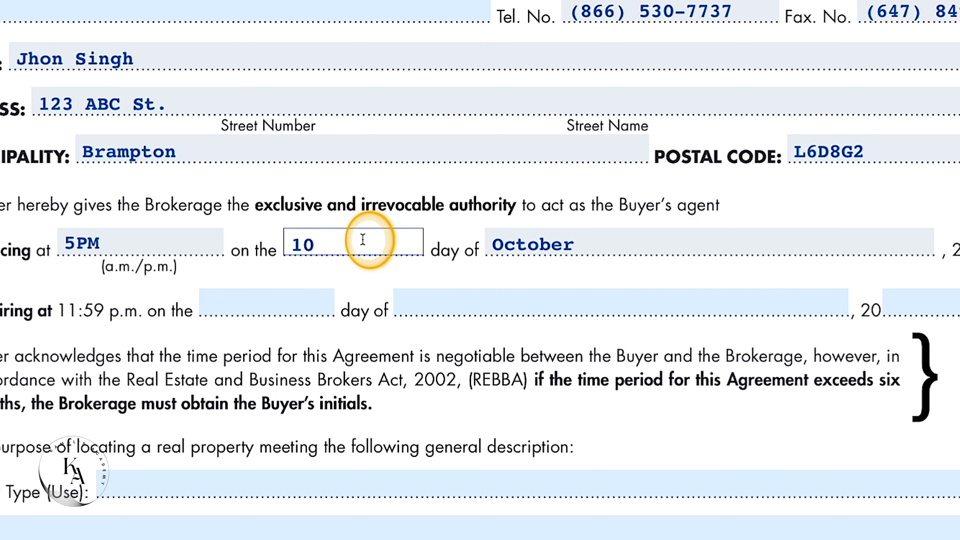
{"action": "left_click", "coordinate": [363, 240]}
{"action": "left_click", "coordinate": [326, 269]}
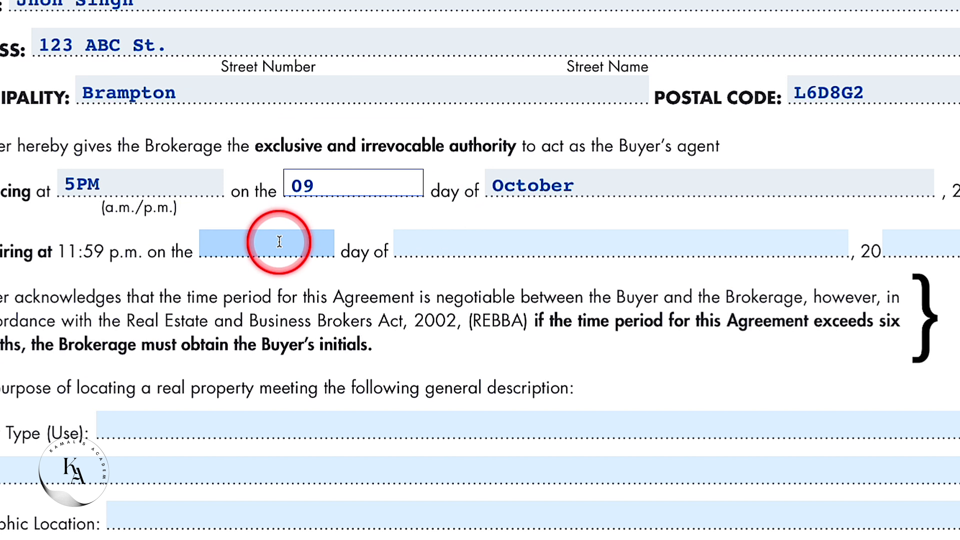
{"action": "left_click", "coordinate": [290, 235]}
{"action": "left_click", "coordinate": [353, 263]}
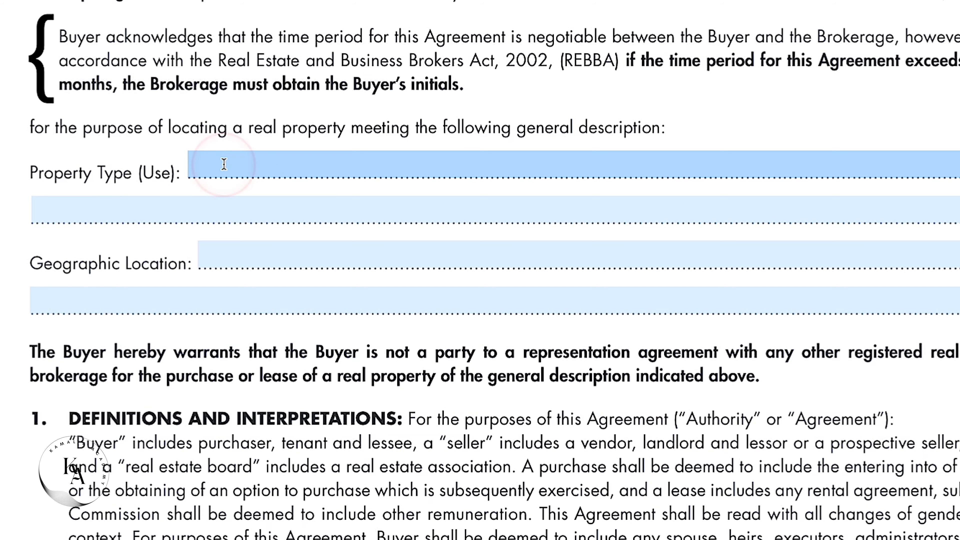
- Enter Residential as the Property Type (Use) and save it
{"action": "left_click", "coordinate": [224, 165]}
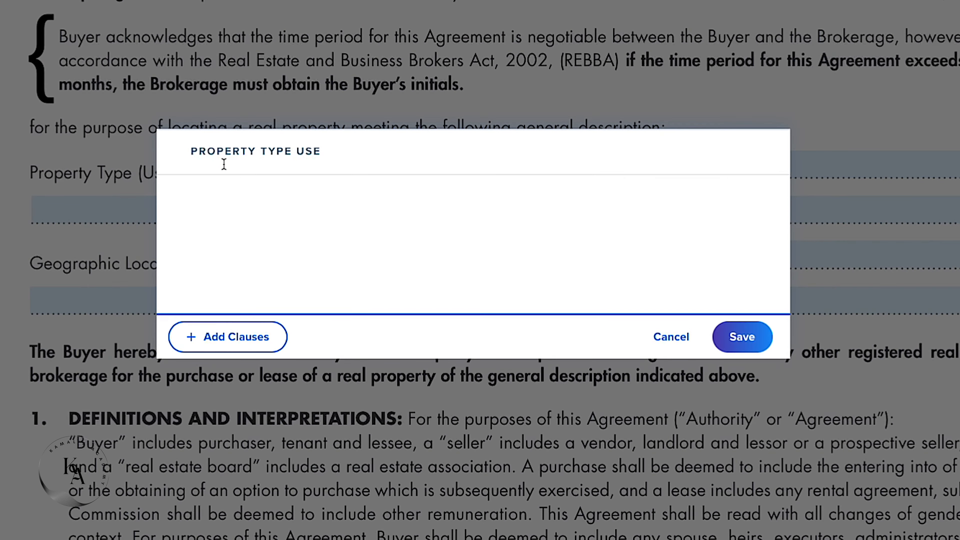
{"action": "type", "text": "Residential"}
{"action": "left_click", "coordinate": [742, 336]}
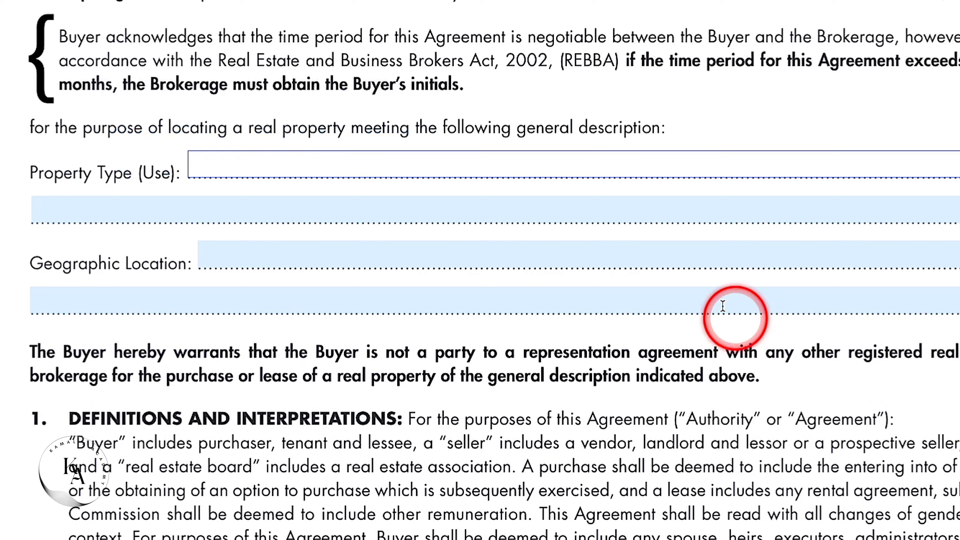
- Enter "Brampton and Mississauga" as the Geographic Location and save it
{"action": "left_click", "coordinate": [311, 251]}
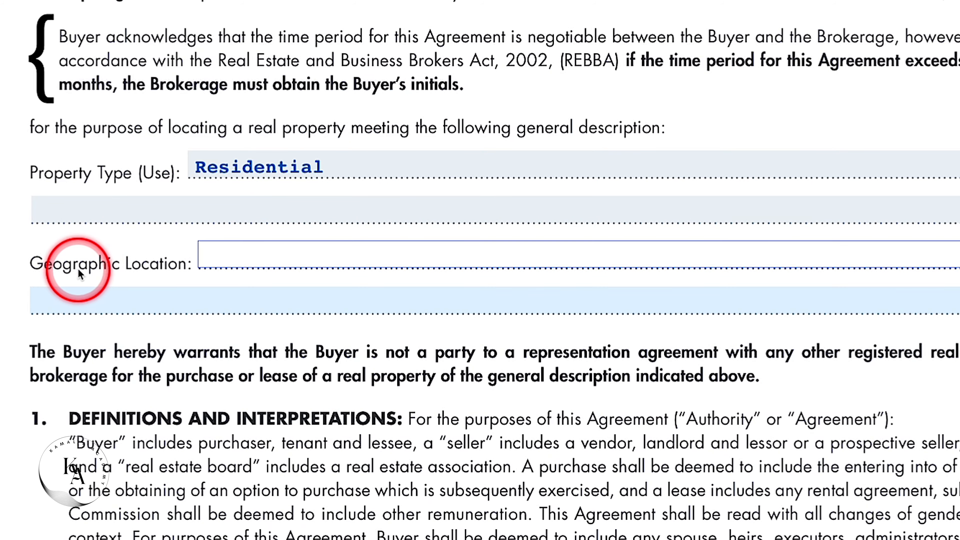
{"action": "left_click", "coordinate": [213, 255]}
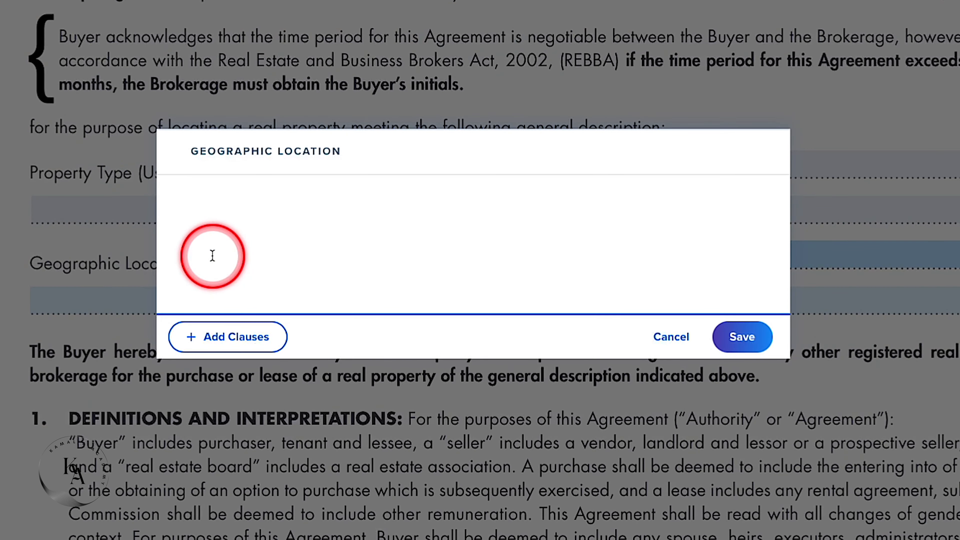
{"action": "type", "text": "Brampton and Mississauga"}
{"action": "left_click", "coordinate": [742, 336]}
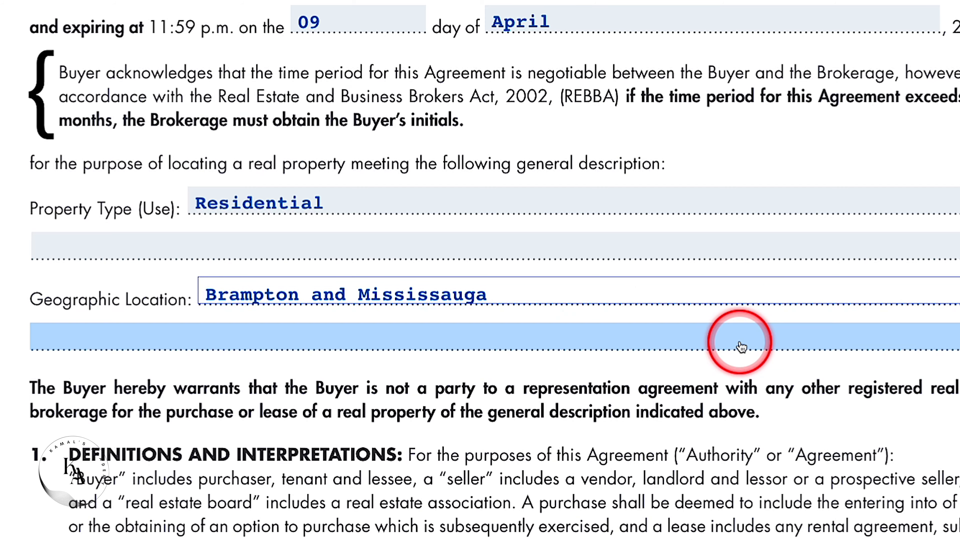
{"action": "left_click", "coordinate": [552, 364]}
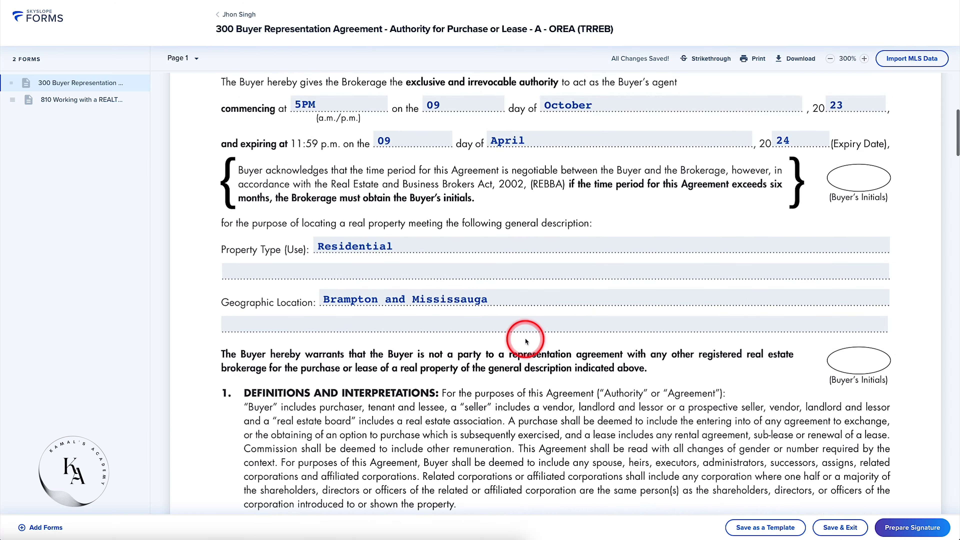
- On page 2, set the brokerage's purchase commission to 2.5% of the sale price
{"action": "scroll", "coordinate": [525, 340], "scroll_direction": "down", "scroll_amount": 15}
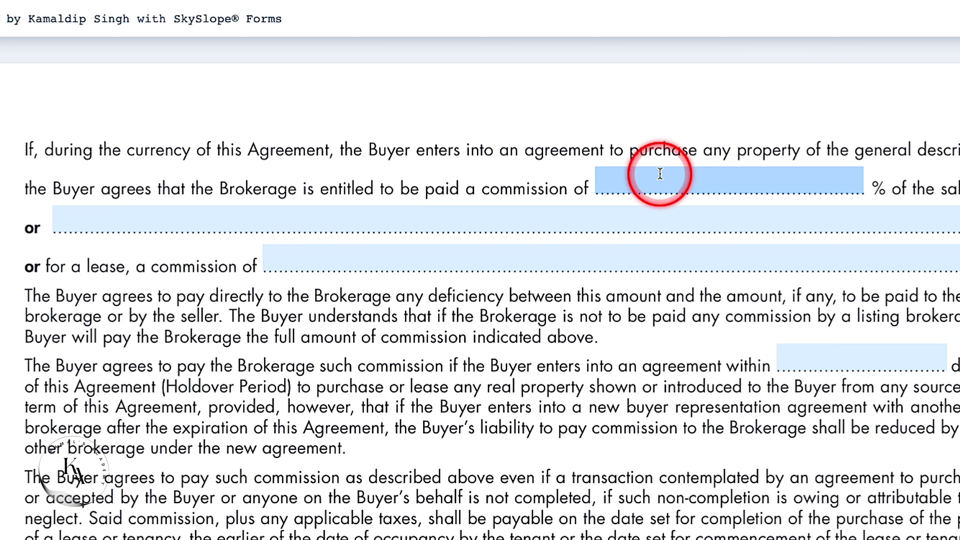
{"action": "left_click", "coordinate": [675, 180]}
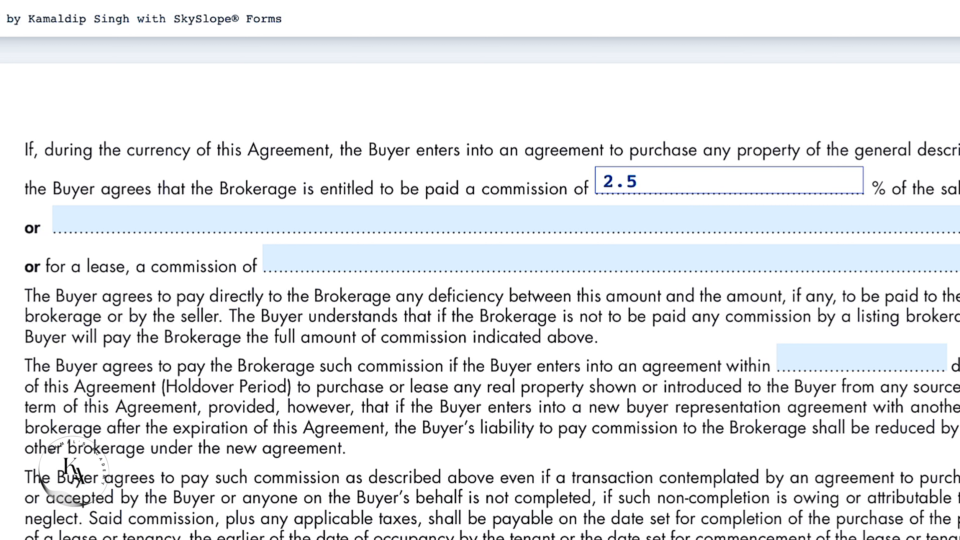
{"action": "left_click", "coordinate": [128, 214]}
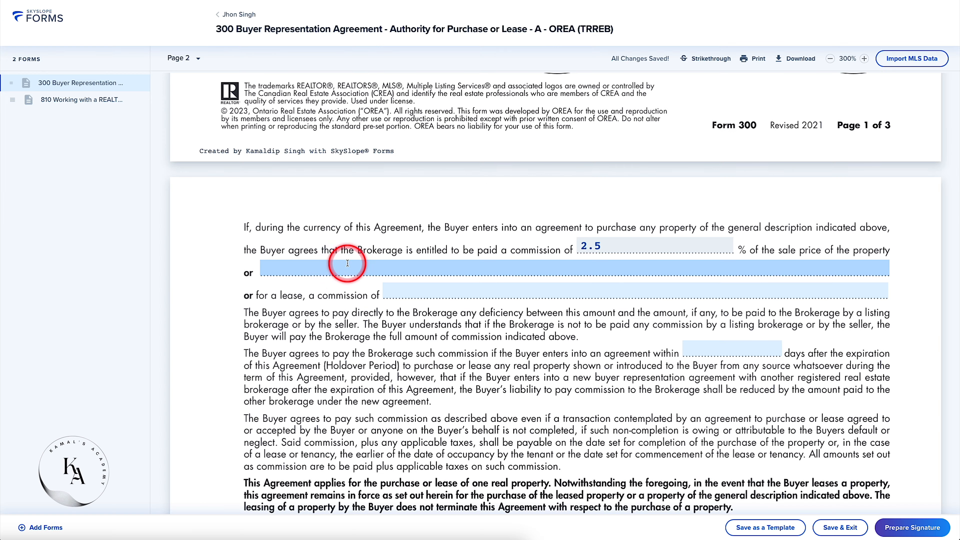
- Enter "HALF OF ONE MONTH RENT + HST" as the commission for a lease
{"action": "left_click", "coordinate": [421, 291]}
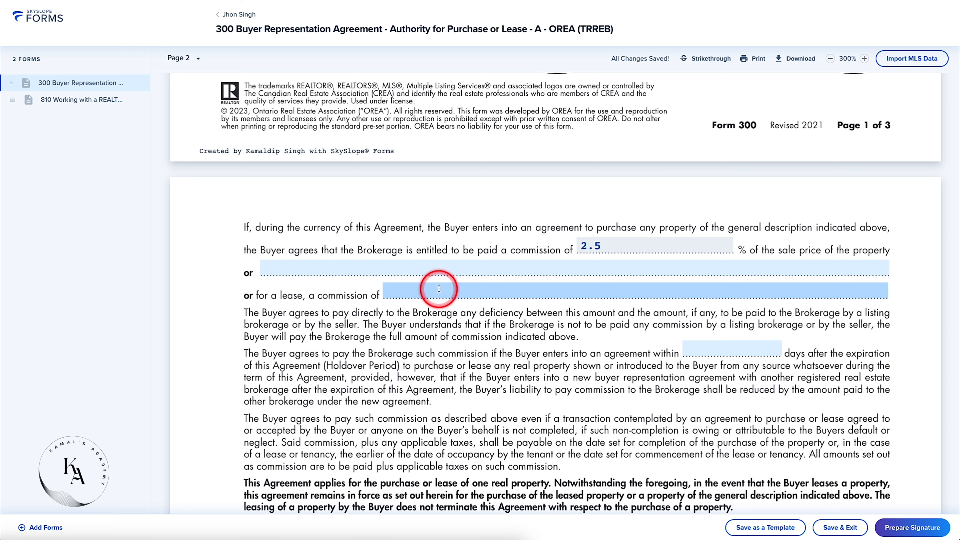
{"action": "left_click", "coordinate": [419, 290]}
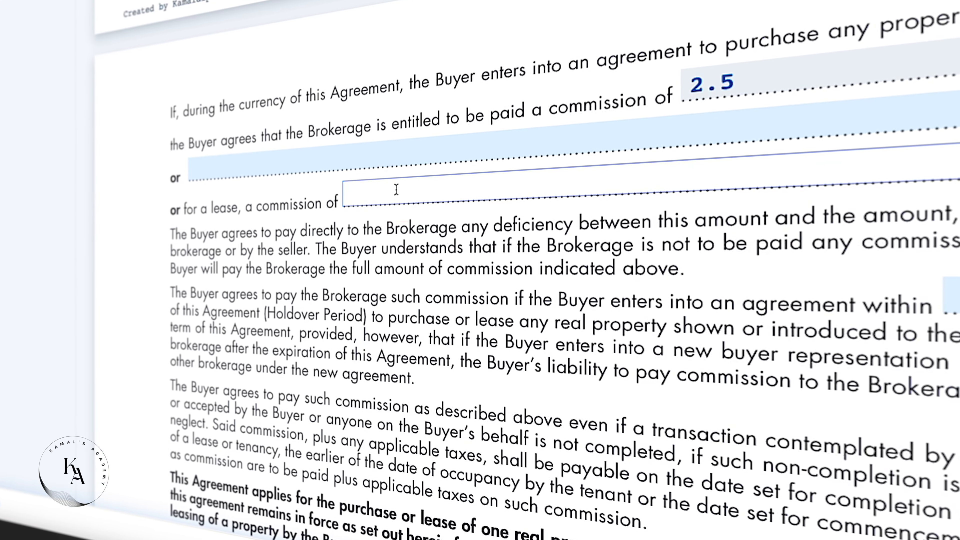
{"action": "type", "text": "half of one month rent + hst"}
{"action": "left_click", "coordinate": [554, 278]}
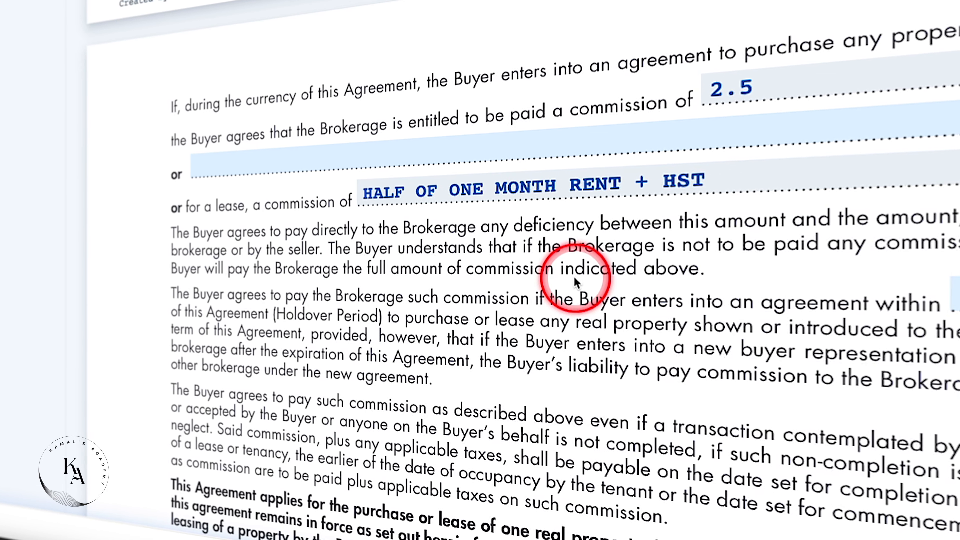
{"action": "left_click", "coordinate": [738, 77]}
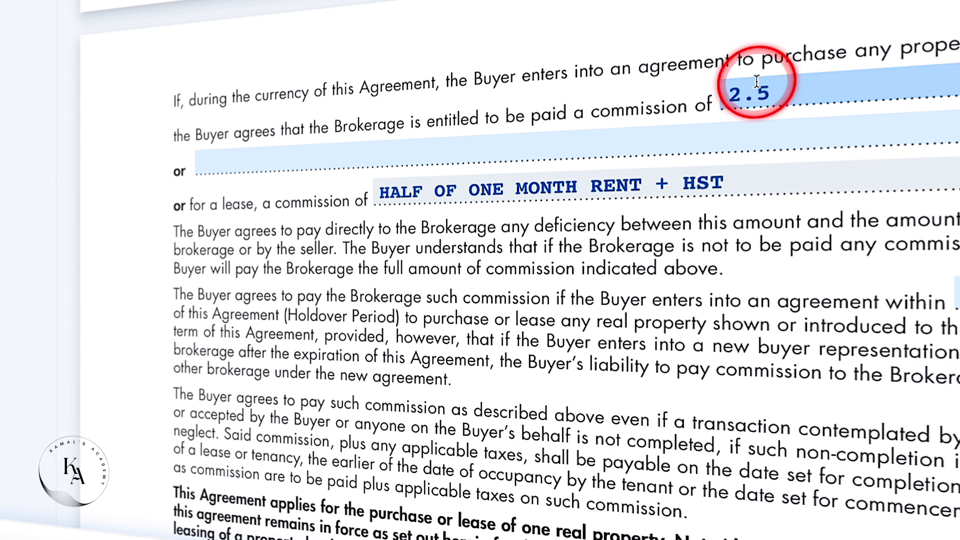
{"action": "left_click", "coordinate": [303, 184]}
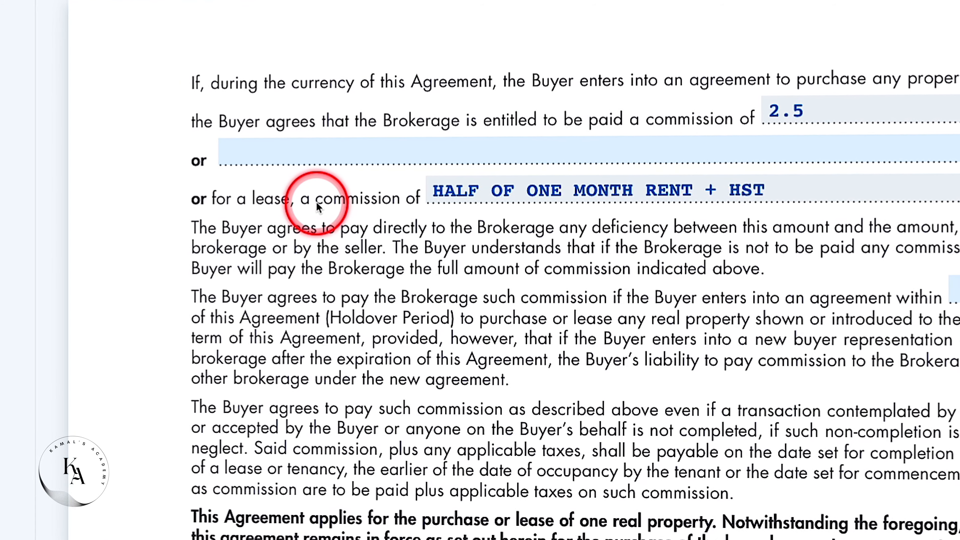
{"action": "left_click", "coordinate": [439, 196]}
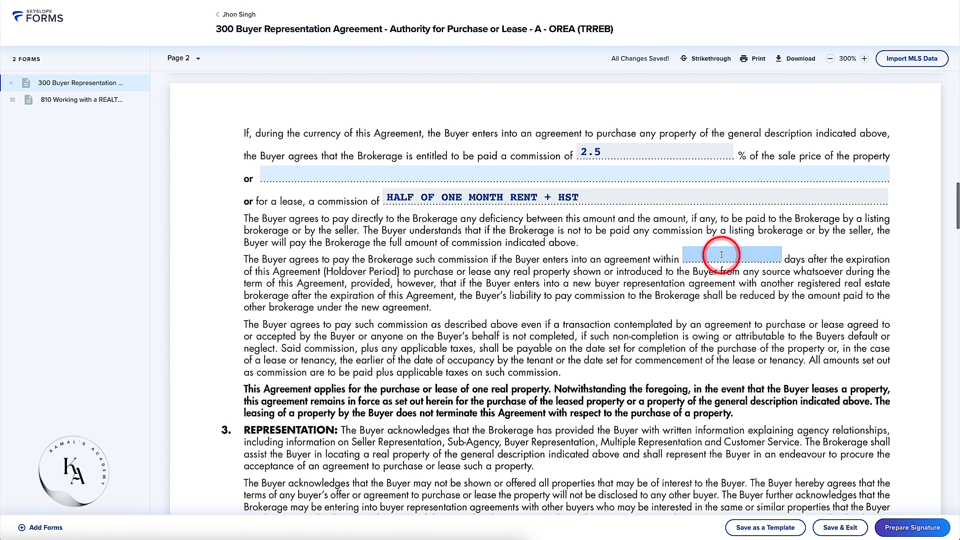
- Set the holdover period after the agreement's expiration to 90 days
{"action": "left_click", "coordinate": [723, 254]}
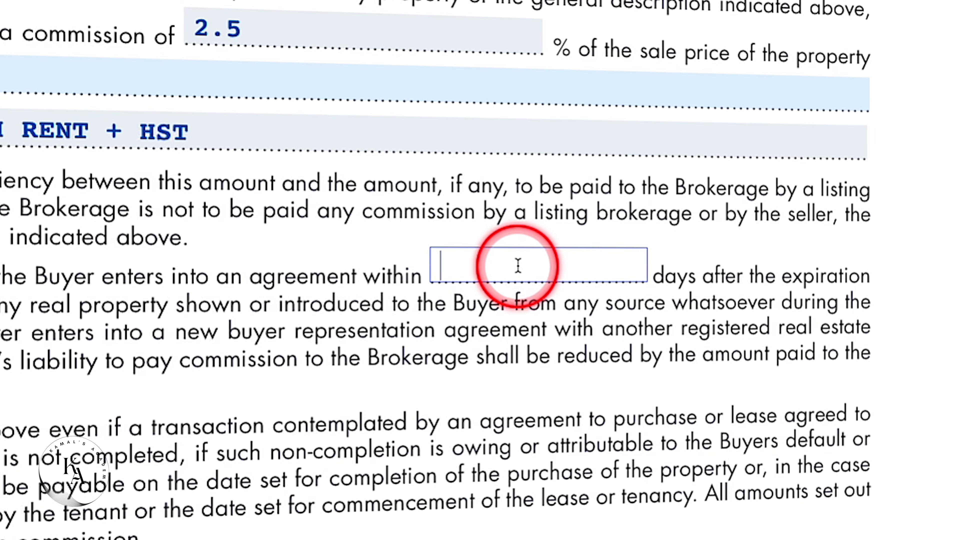
{"action": "type", "text": "90"}
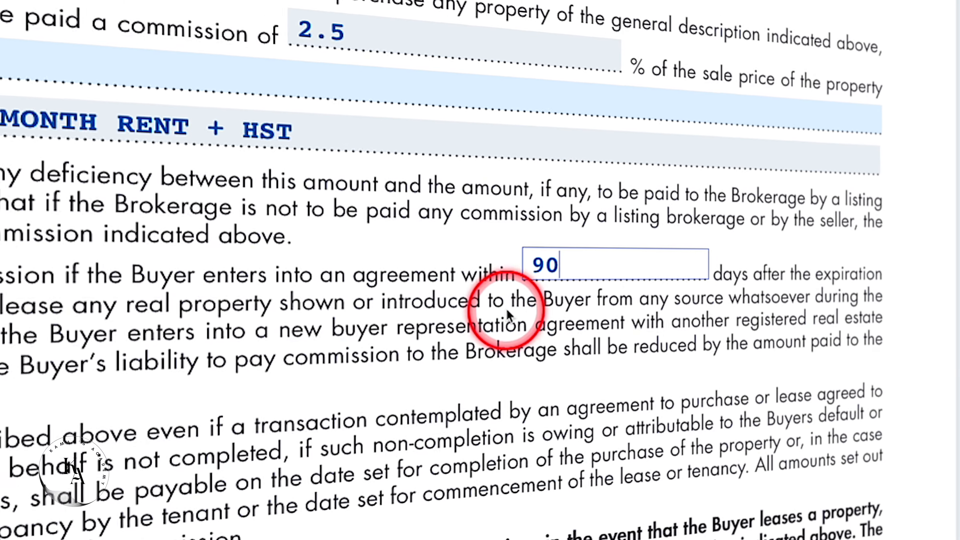
{"action": "left_click", "coordinate": [459, 329]}
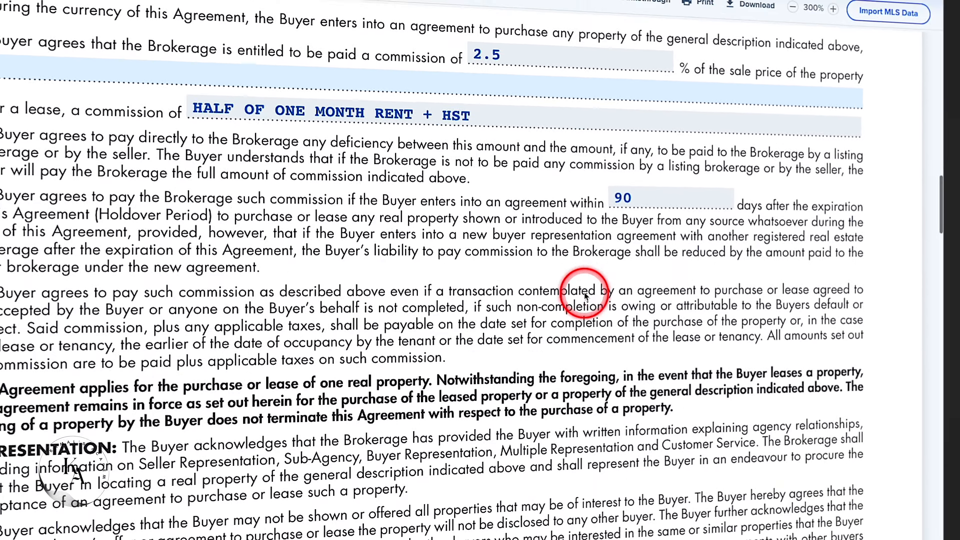
- Review the remaining clauses, the Schedule(s) line, the signature blocks and the Declaration of Insurance through page 3 of Form 300
{"action": "scroll", "coordinate": [590, 279], "scroll_direction": "down", "scroll_amount": 3}
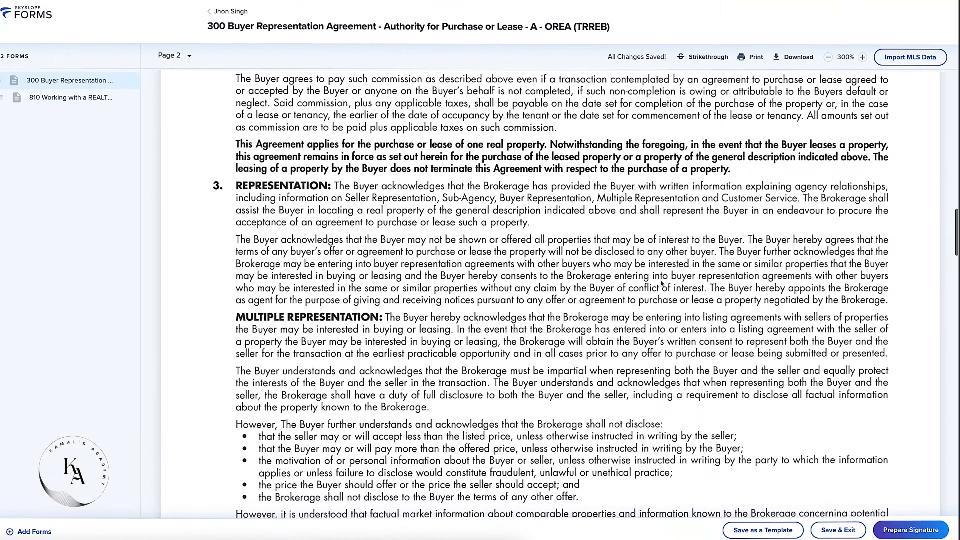
{"action": "scroll", "coordinate": [272, 378], "scroll_direction": "down", "scroll_amount": 10}
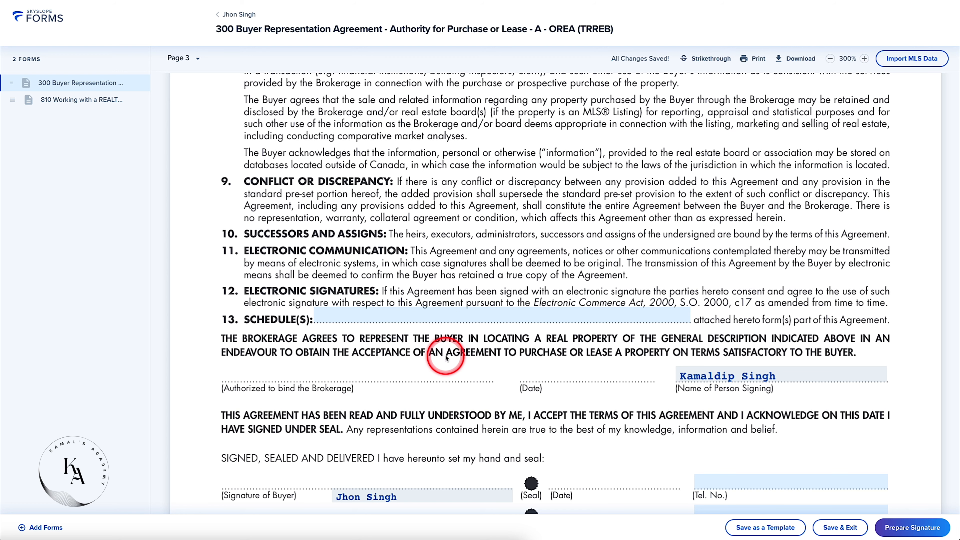
{"action": "scroll", "coordinate": [469, 366], "scroll_direction": "up", "scroll_amount": 2}
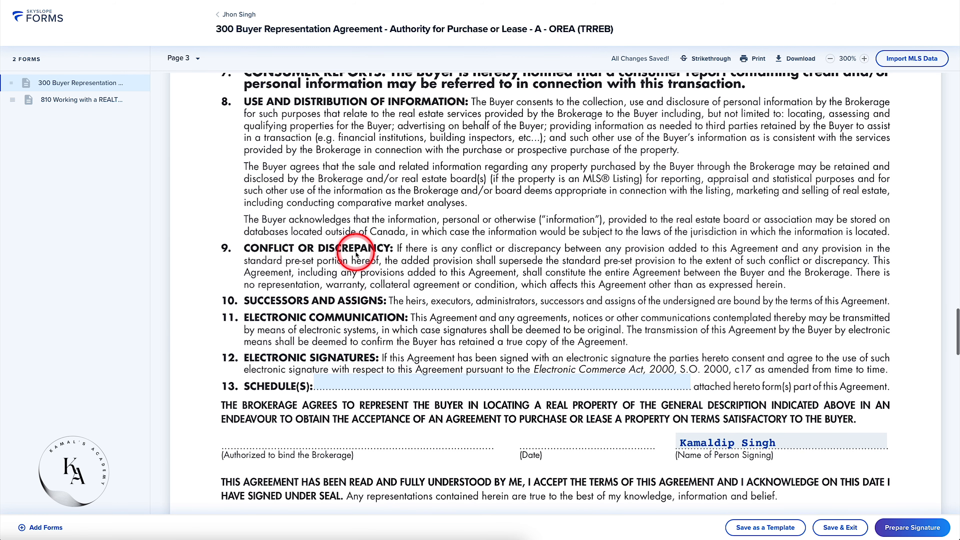
{"action": "scroll", "coordinate": [474, 276], "scroll_direction": "down", "scroll_amount": 1}
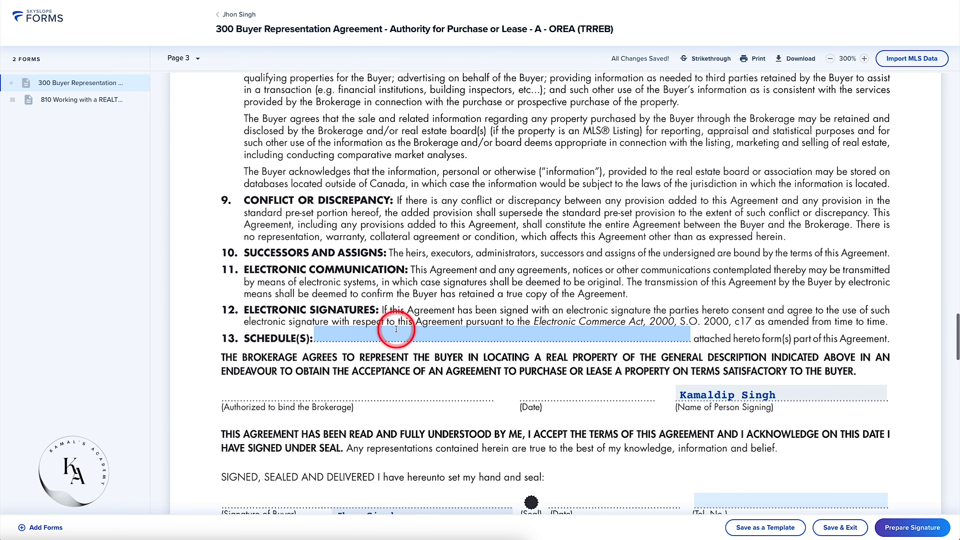
{"action": "scroll", "coordinate": [345, 358], "scroll_direction": "down", "scroll_amount": 3}
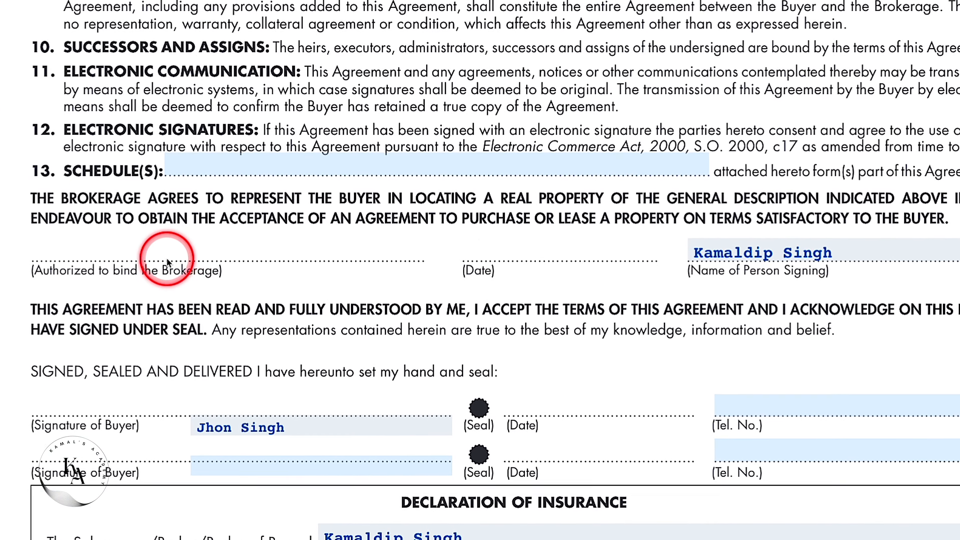
{"action": "scroll", "coordinate": [448, 284], "scroll_direction": "down", "scroll_amount": 3}
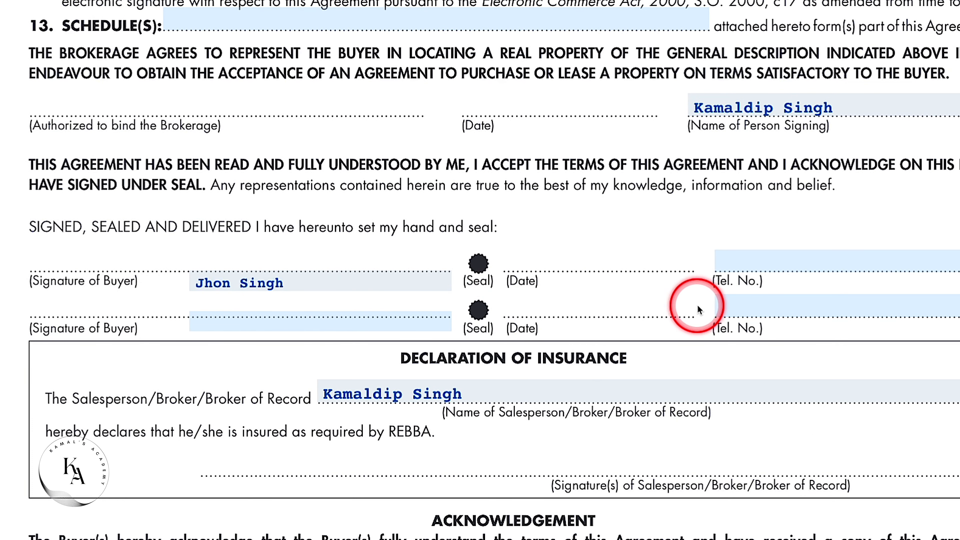
{"action": "scroll", "coordinate": [568, 314], "scroll_direction": "down", "scroll_amount": 3}
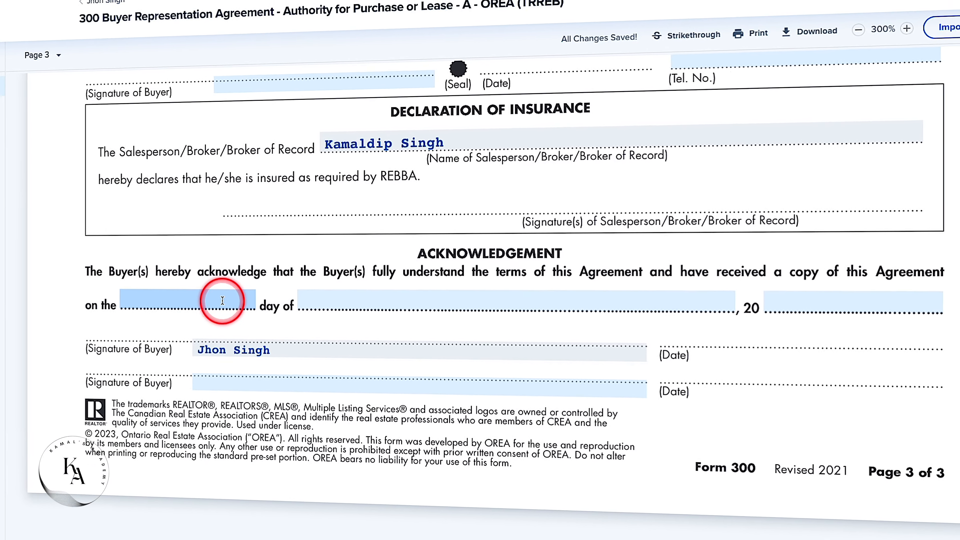
- Date the Acknowledgement on page 3 of Form 300 as the 09 day of October, 2023
{"action": "left_click", "coordinate": [187, 302]}
{"action": "left_click", "coordinate": [337, 296]}
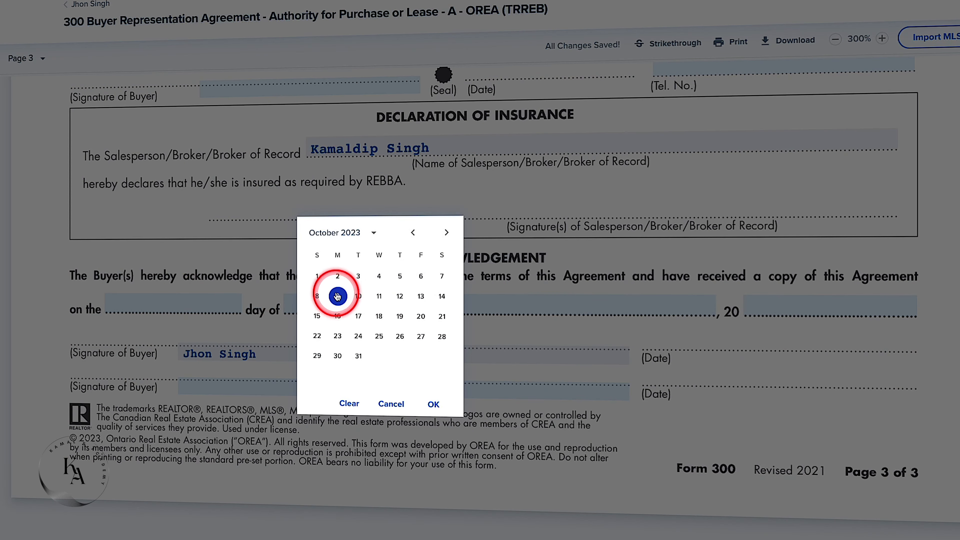
{"action": "left_click", "coordinate": [204, 312]}
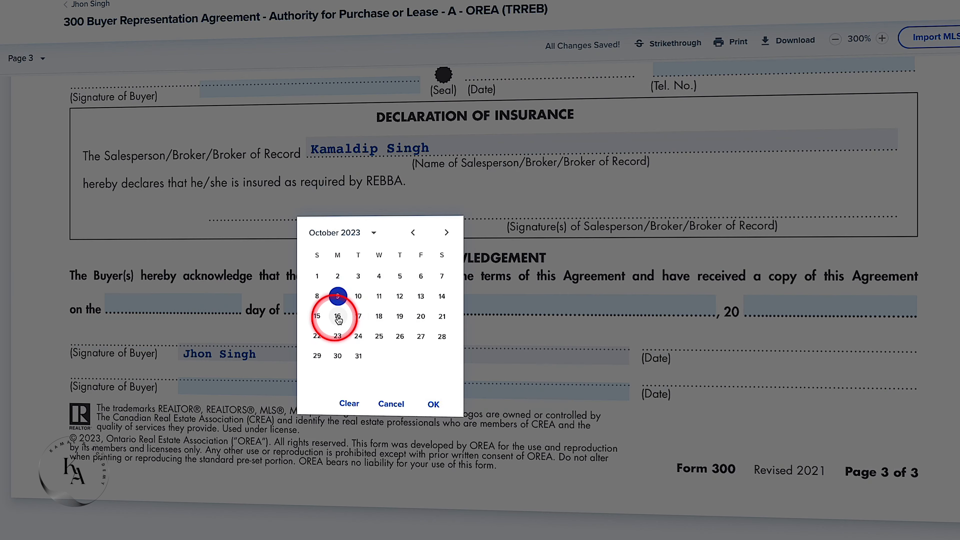
{"action": "left_click", "coordinate": [347, 300]}
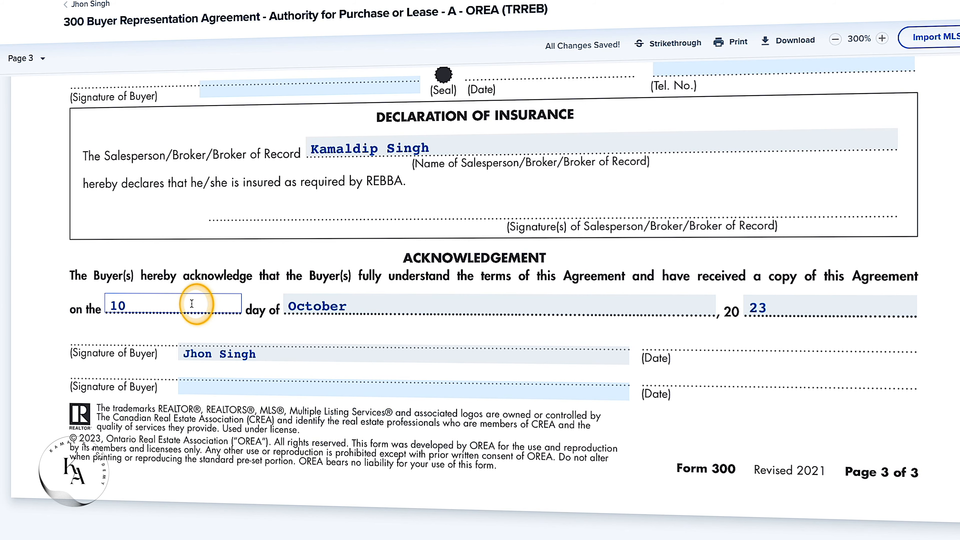
{"action": "left_click", "coordinate": [243, 309]}
{"action": "left_click", "coordinate": [342, 298]}
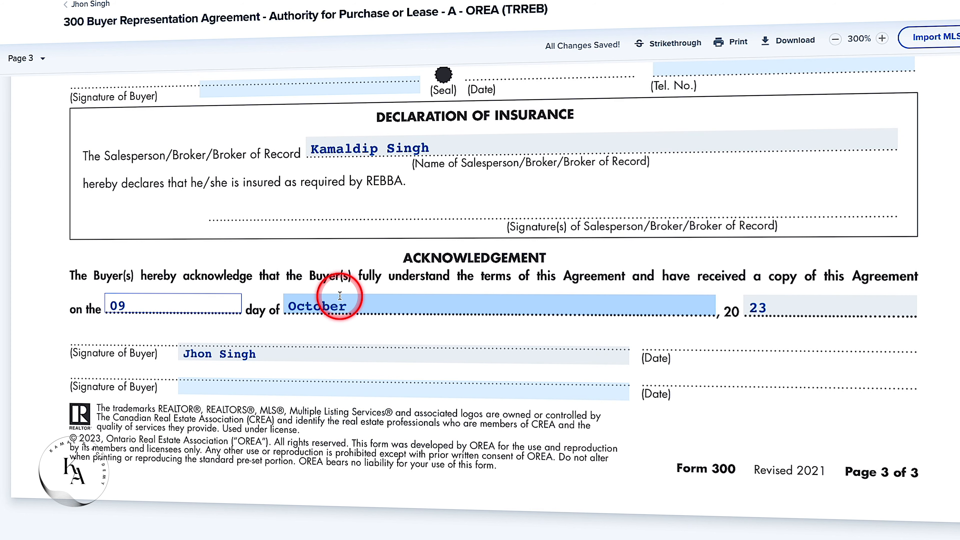
{"action": "left_click", "coordinate": [325, 328]}
{"action": "left_click", "coordinate": [326, 328]}
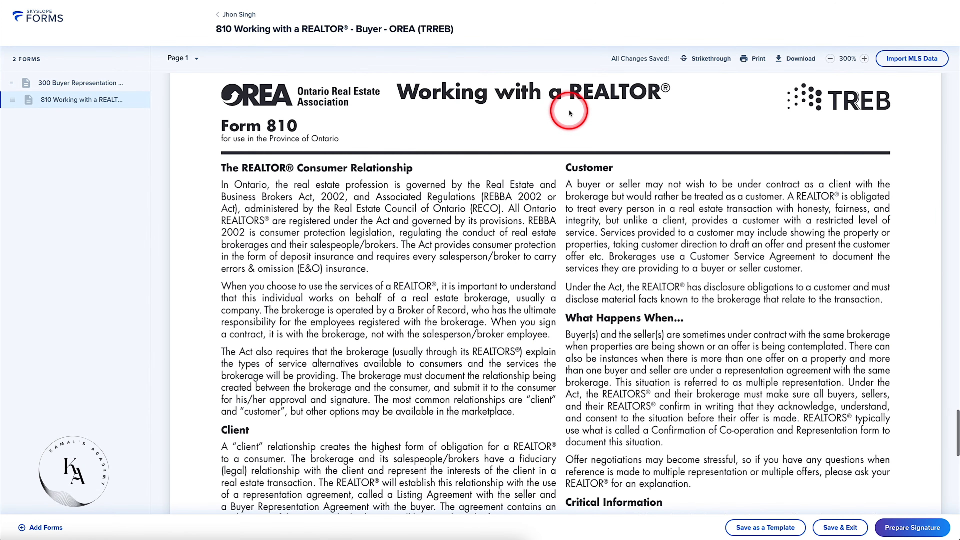
- Review Form 810 down to its signature lines, start preparing the forms for signature, and prefix the envelope name with "BRA - "
{"action": "scroll", "coordinate": [503, 245], "scroll_direction": "down", "scroll_amount": 10}
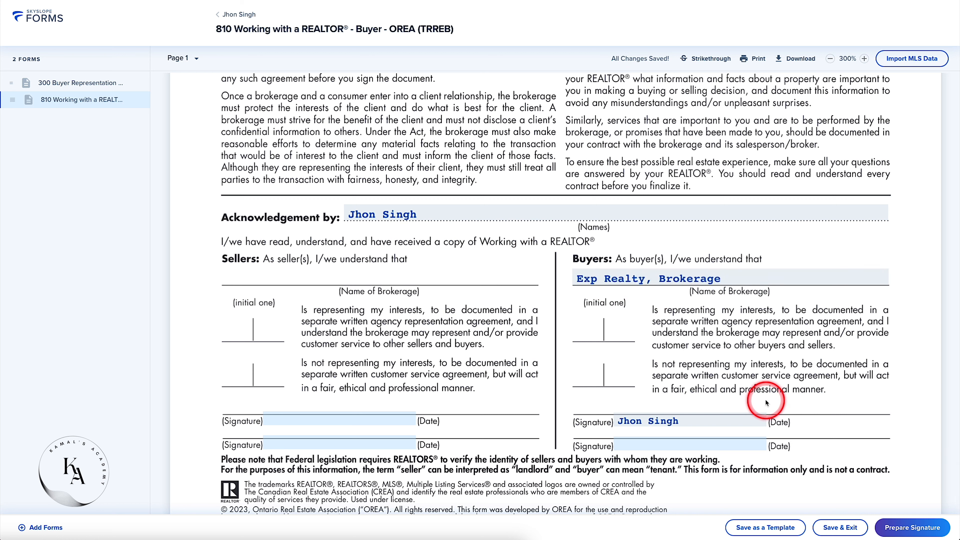
{"action": "left_click", "coordinate": [922, 528]}
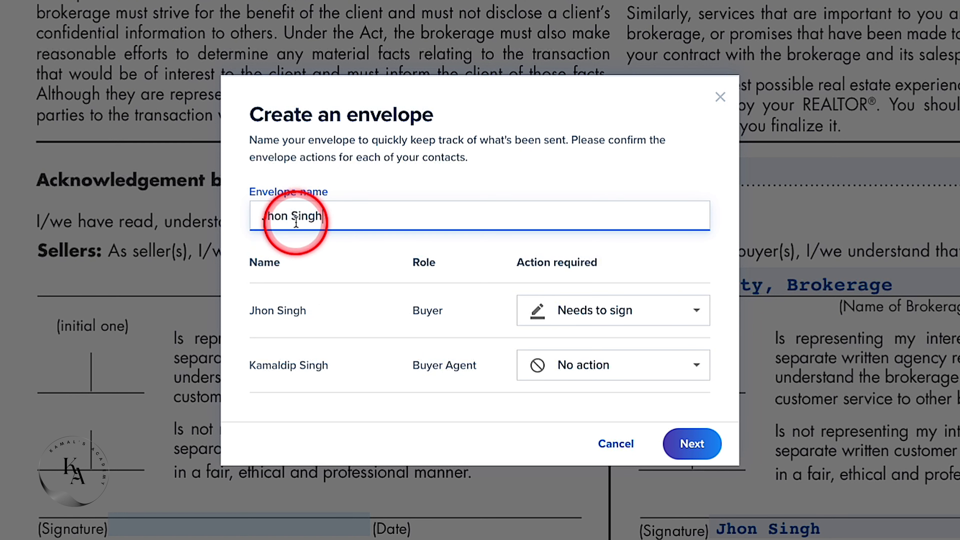
{"action": "left_click", "coordinate": [262, 217]}
{"action": "type", "text": "BRA -"}
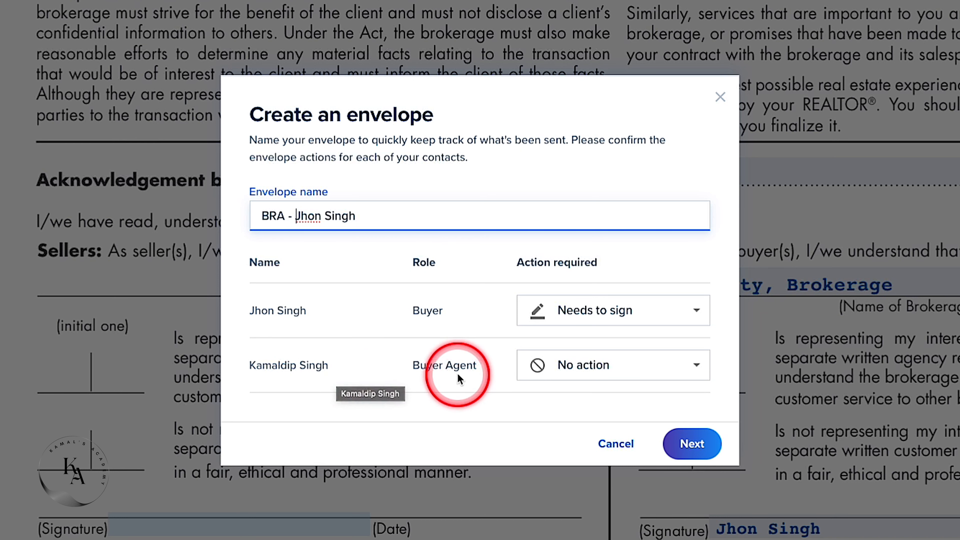
- Set the Buyer Agent's required action to Needs to sign and continue to the envelope's documents
{"action": "left_click", "coordinate": [599, 369]}
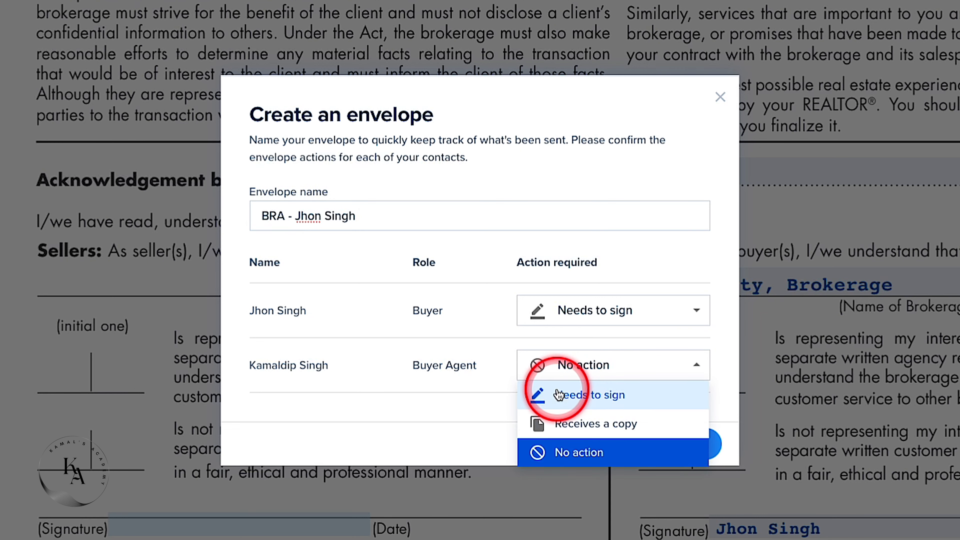
{"action": "left_click", "coordinate": [592, 397]}
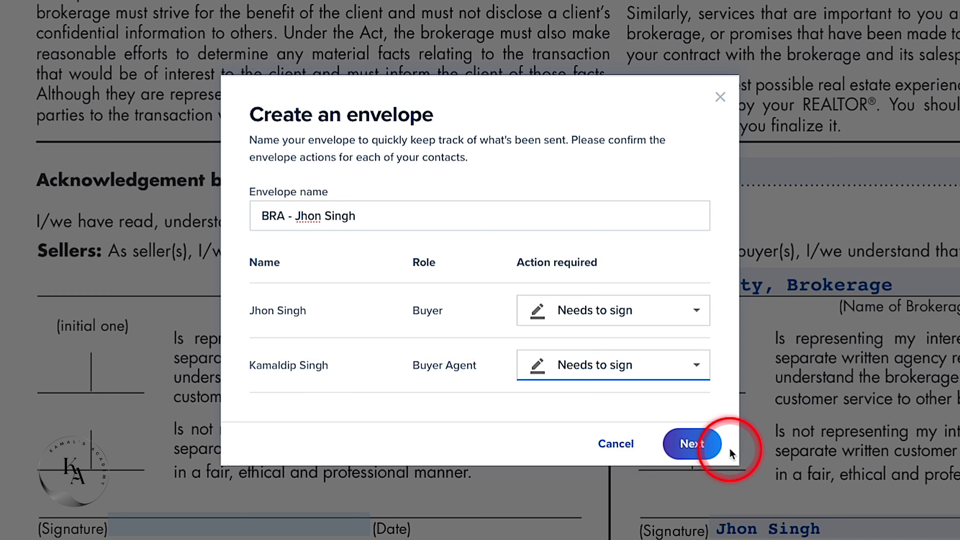
{"action": "left_click", "coordinate": [692, 444]}
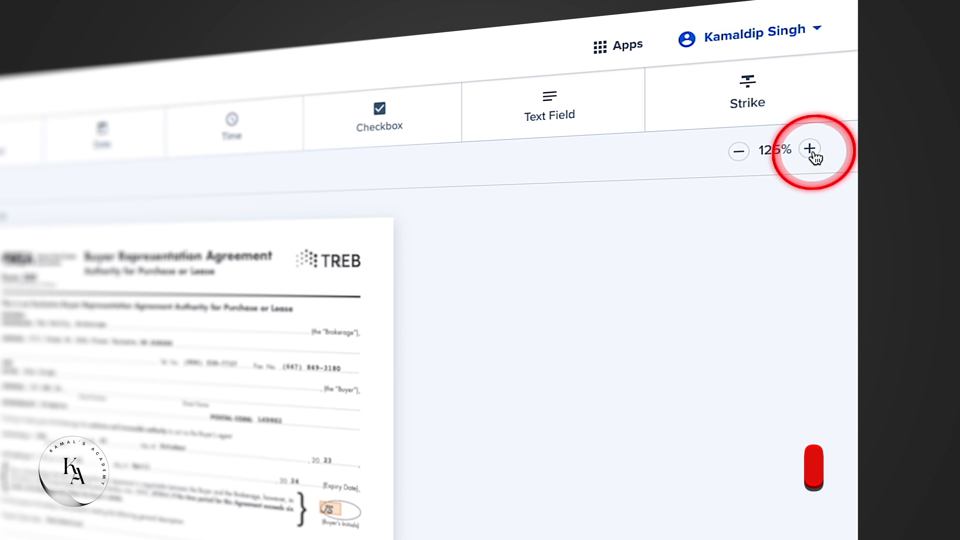
- Enlarge page 1 of Form 300 in the envelope to 250% for examination
{"action": "left_click", "coordinate": [810, 149]}
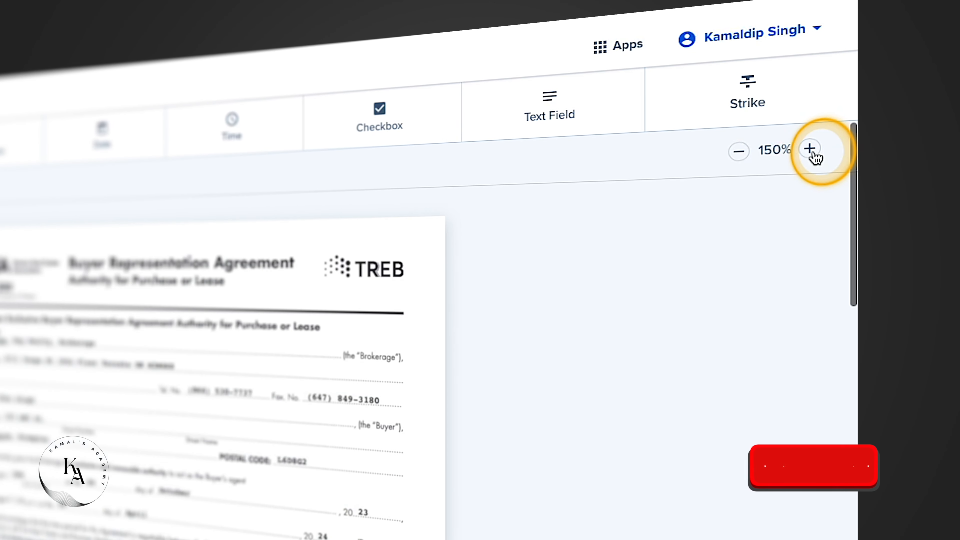
{"action": "left_click", "coordinate": [810, 149]}
{"action": "left_click", "coordinate": [810, 149]}
{"action": "left_click", "coordinate": [810, 149]}
{"action": "left_click", "coordinate": [809, 148]}
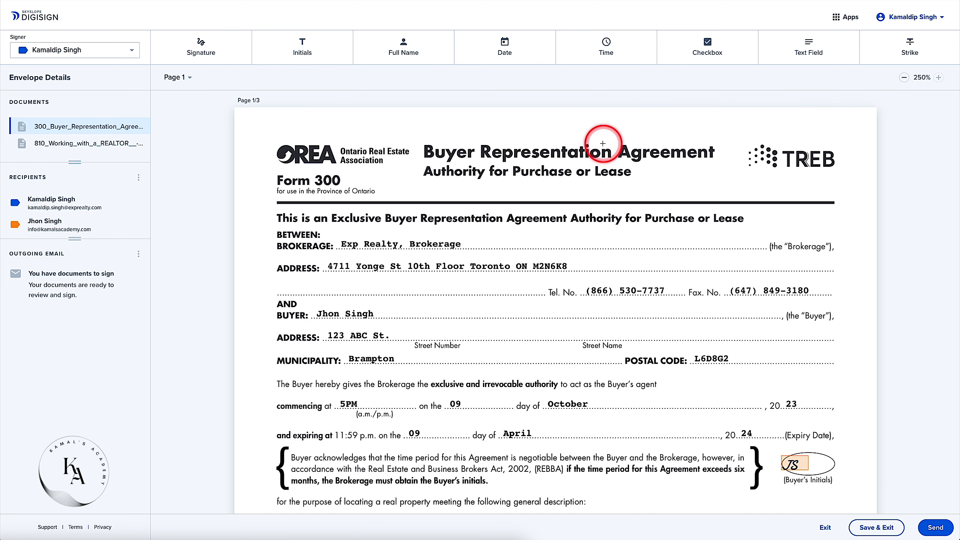
- Open the account preferences, preview the Signature-block only setting and reselect Include date
{"action": "left_click", "coordinate": [908, 17]}
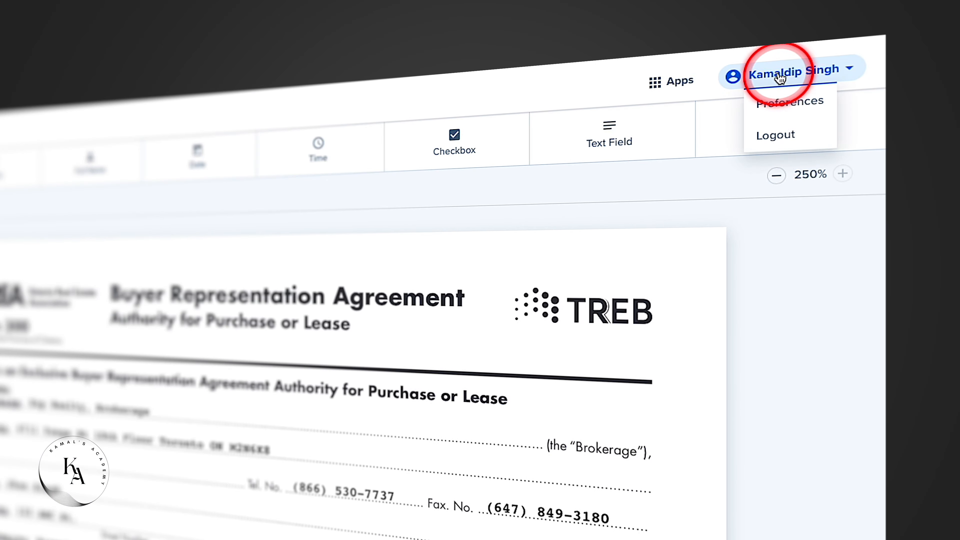
{"action": "left_click", "coordinate": [797, 105]}
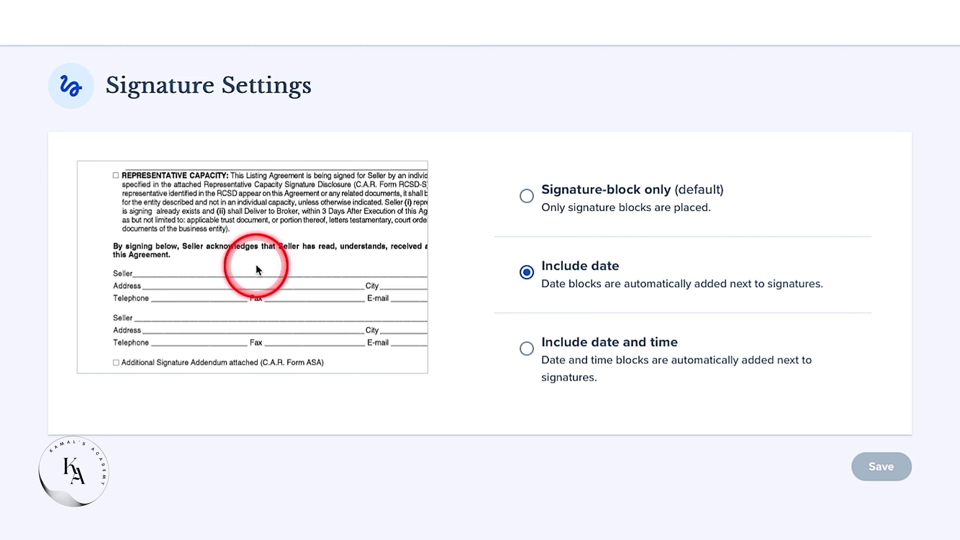
{"action": "left_click", "coordinate": [528, 195]}
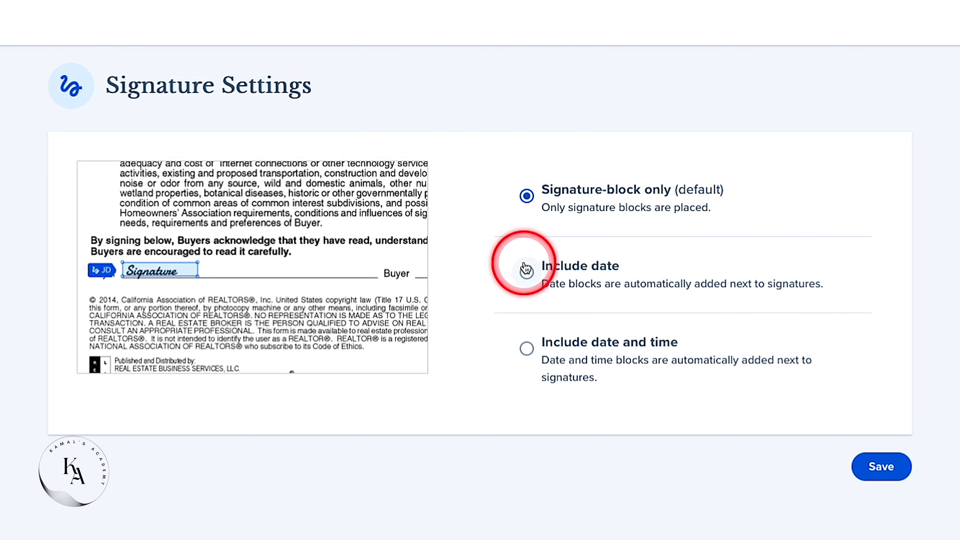
{"action": "left_click", "coordinate": [526, 272]}
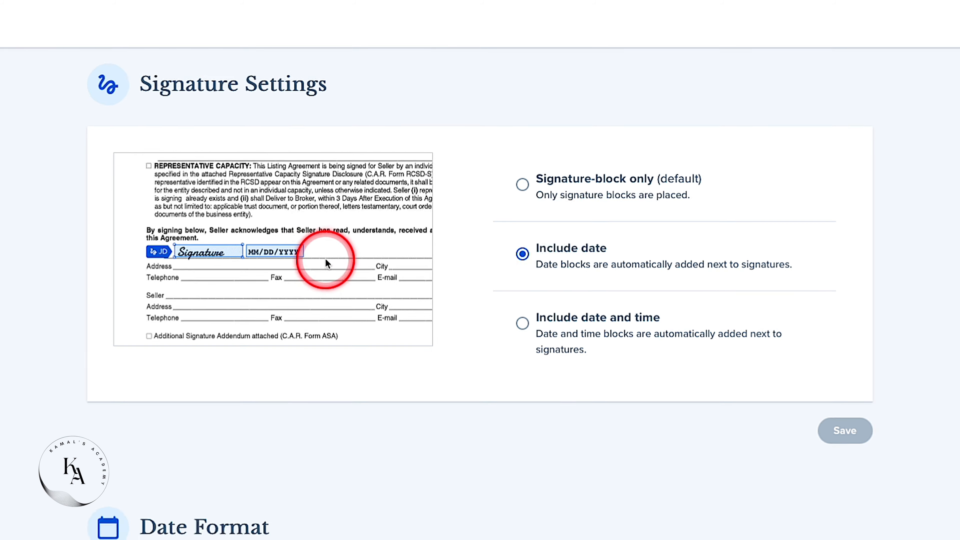
- Compare the Signature Settings with the Date Format options in the preferences
{"action": "scroll", "coordinate": [353, 227], "scroll_direction": "down", "scroll_amount": 5}
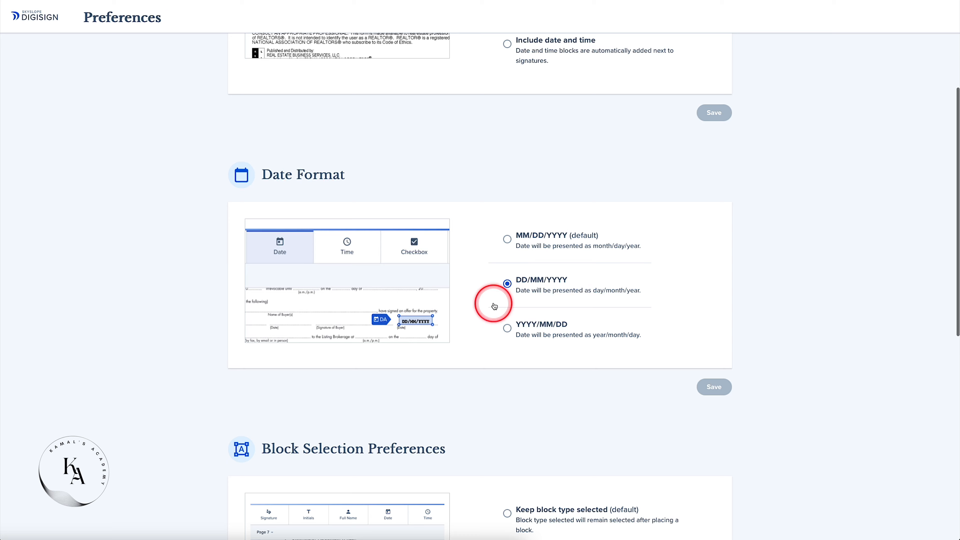
{"action": "scroll", "coordinate": [583, 251], "scroll_direction": "up", "scroll_amount": 5}
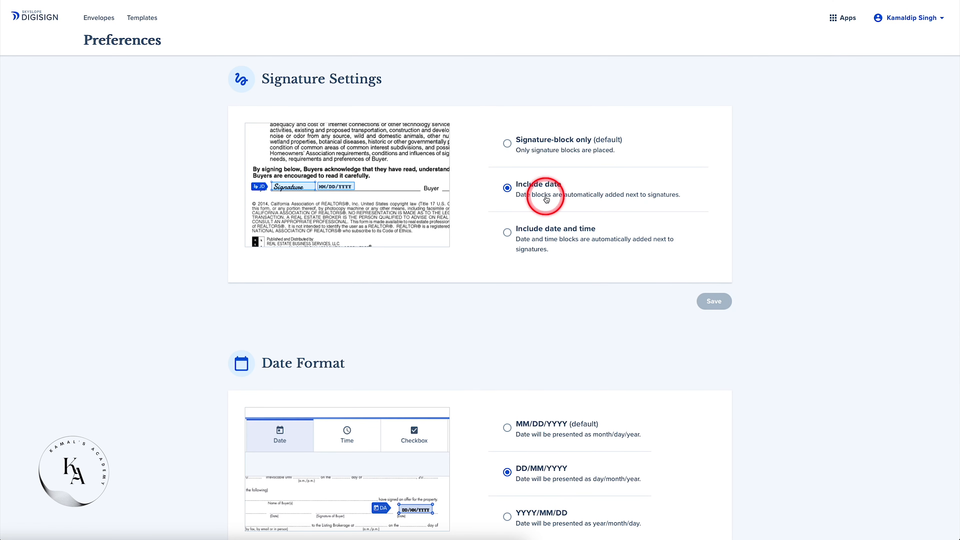
{"action": "scroll", "coordinate": [564, 388], "scroll_direction": "down", "scroll_amount": 4}
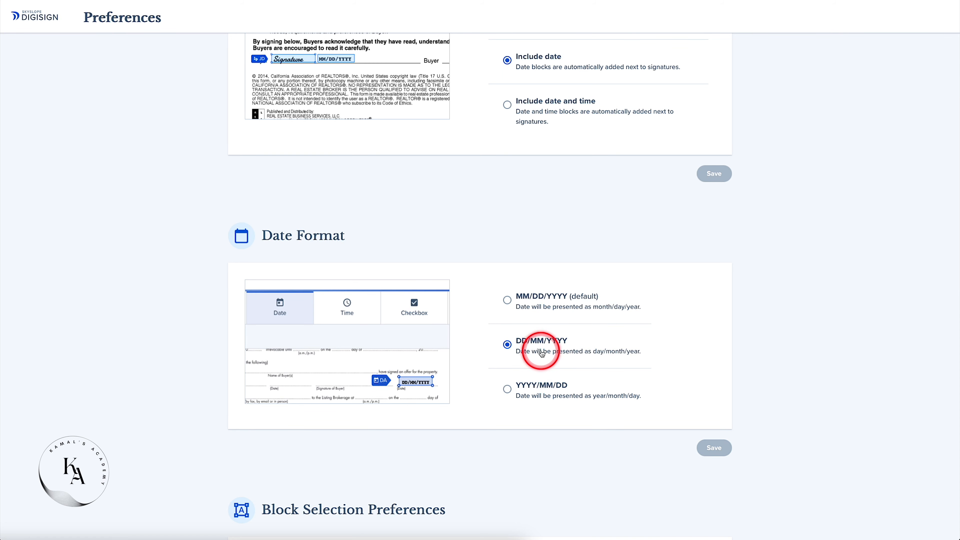
- Preview Keep block type selected in Block Selection Preferences and reselect Deselect block type
{"action": "scroll", "coordinate": [541, 352], "scroll_direction": "down", "scroll_amount": 10}
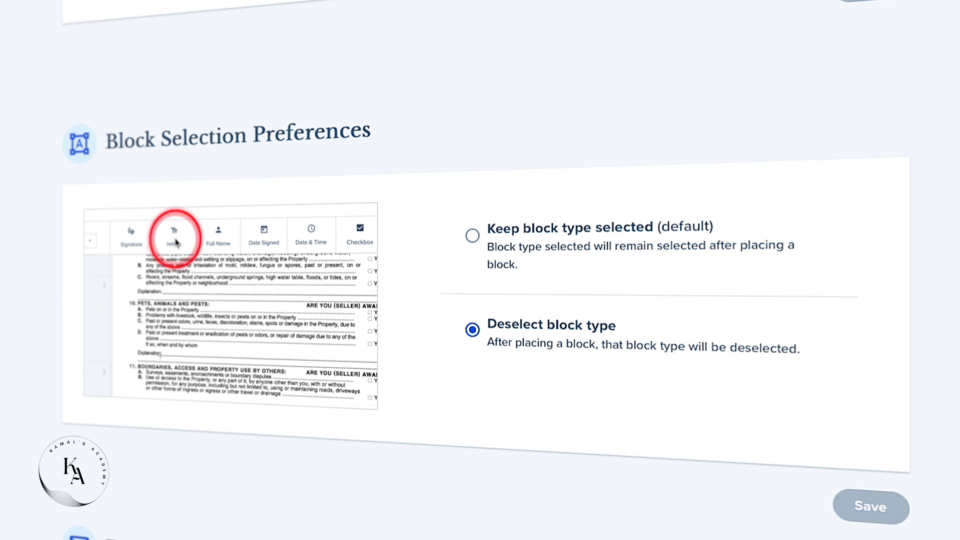
{"action": "left_click", "coordinate": [470, 239]}
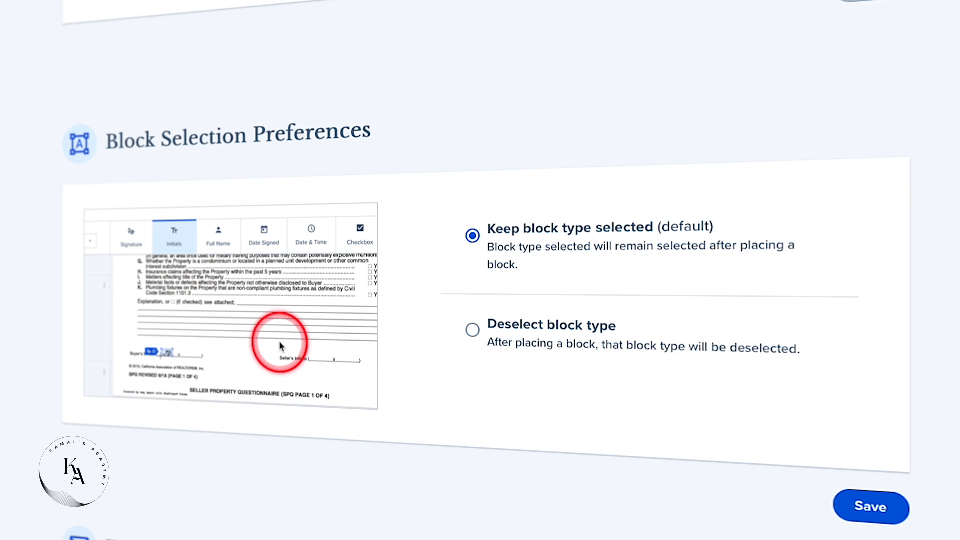
{"action": "left_click", "coordinate": [478, 331]}
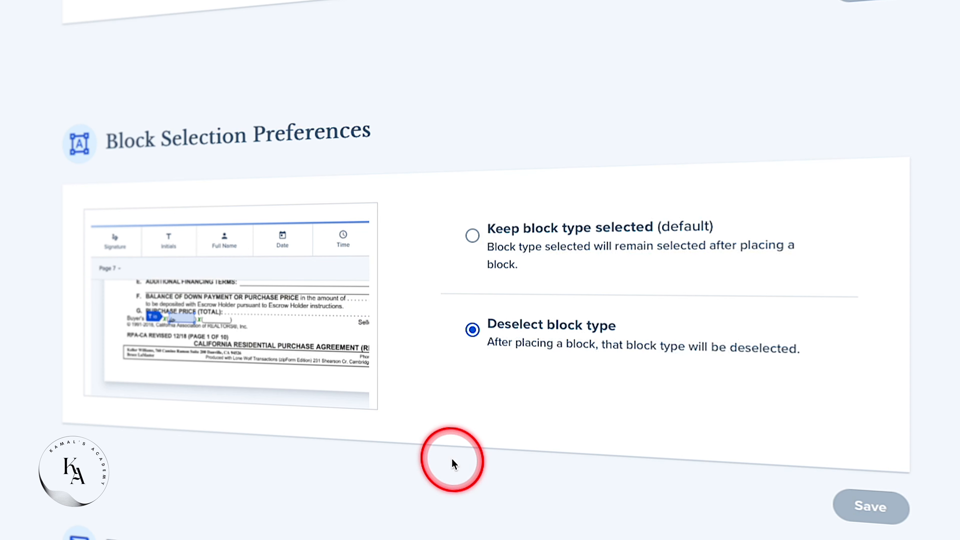
- In Email Settings, preview Send completed document as a link and reselect sending completed documents as a link and attachment
{"action": "scroll", "coordinate": [453, 460], "scroll_direction": "down", "scroll_amount": 2}
{"action": "scroll", "coordinate": [567, 319], "scroll_direction": "down", "scroll_amount": 4}
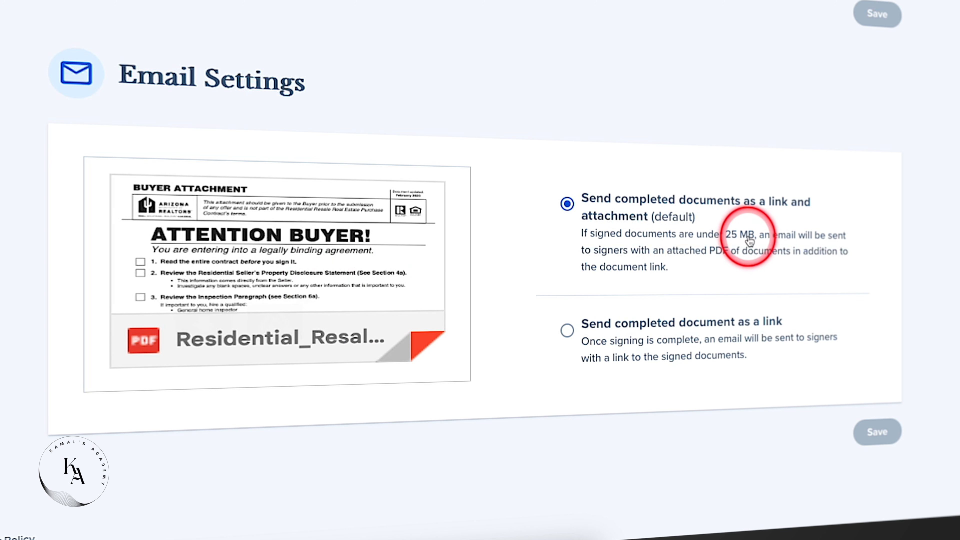
{"action": "left_click", "coordinate": [568, 331]}
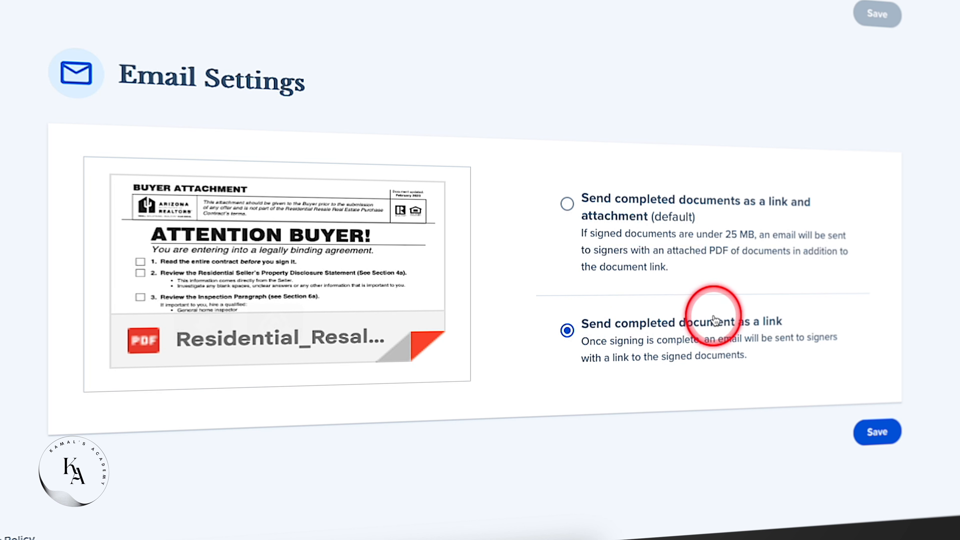
{"action": "left_click", "coordinate": [567, 204]}
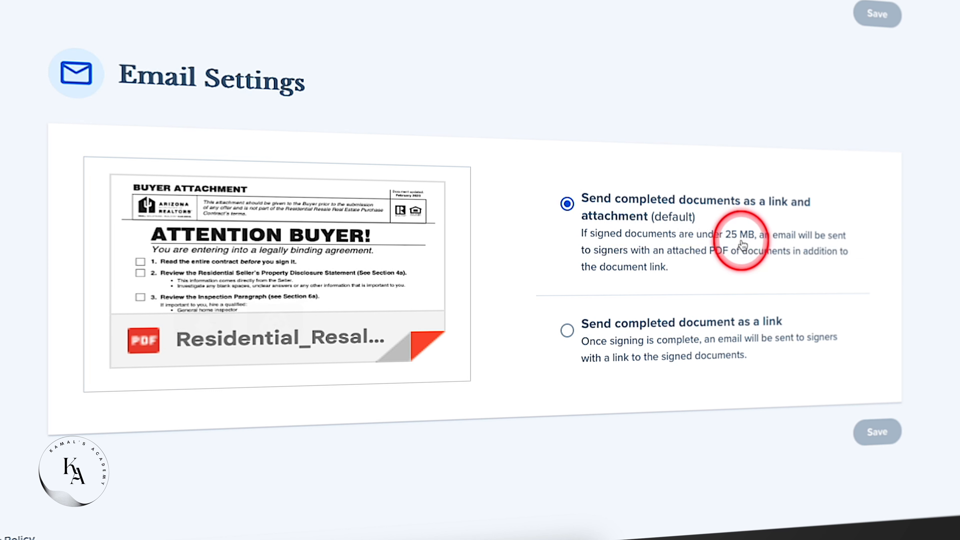
{"action": "scroll", "coordinate": [743, 245], "scroll_direction": "up", "scroll_amount": 10}
{"action": "scroll", "coordinate": [637, 344], "scroll_direction": "up", "scroll_amount": 3}
{"action": "scroll", "coordinate": [635, 343], "scroll_direction": "down", "scroll_amount": 10}
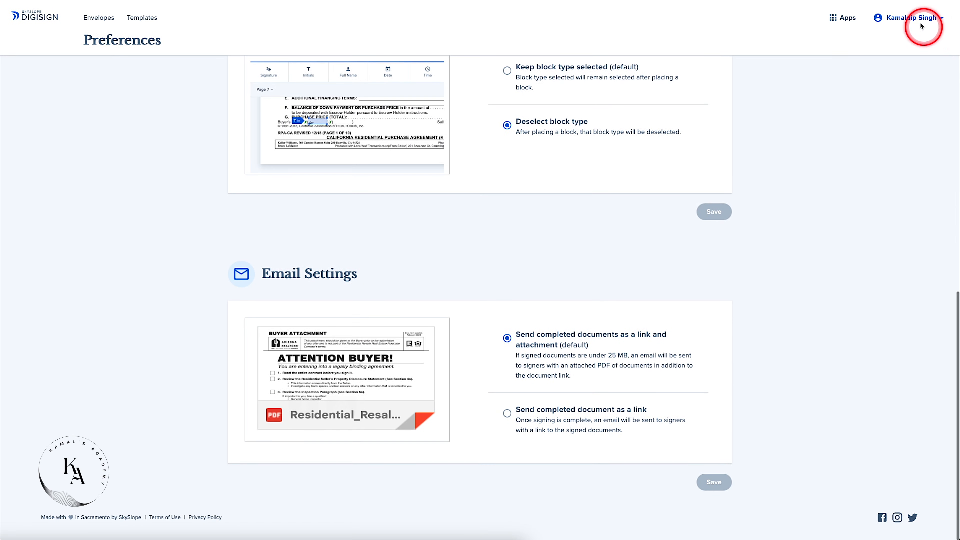
{"action": "left_click", "coordinate": [923, 18]}
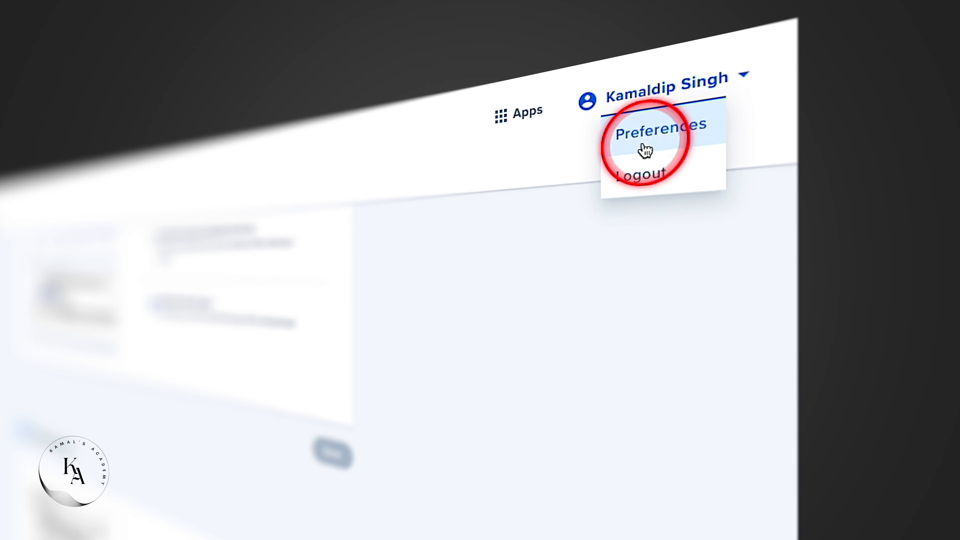
{"action": "left_click", "coordinate": [508, 386]}
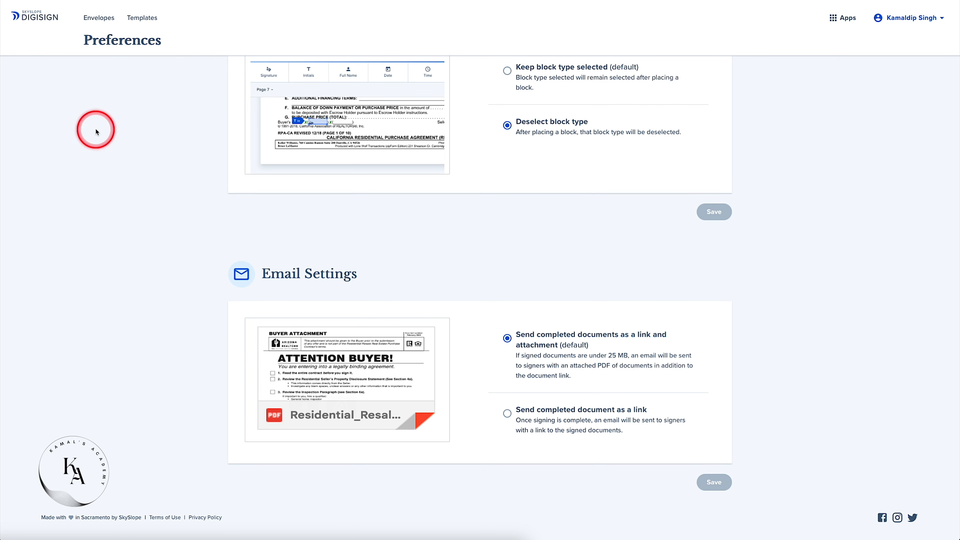
{"action": "scroll", "coordinate": [138, 155], "scroll_direction": "up", "scroll_amount": 10}
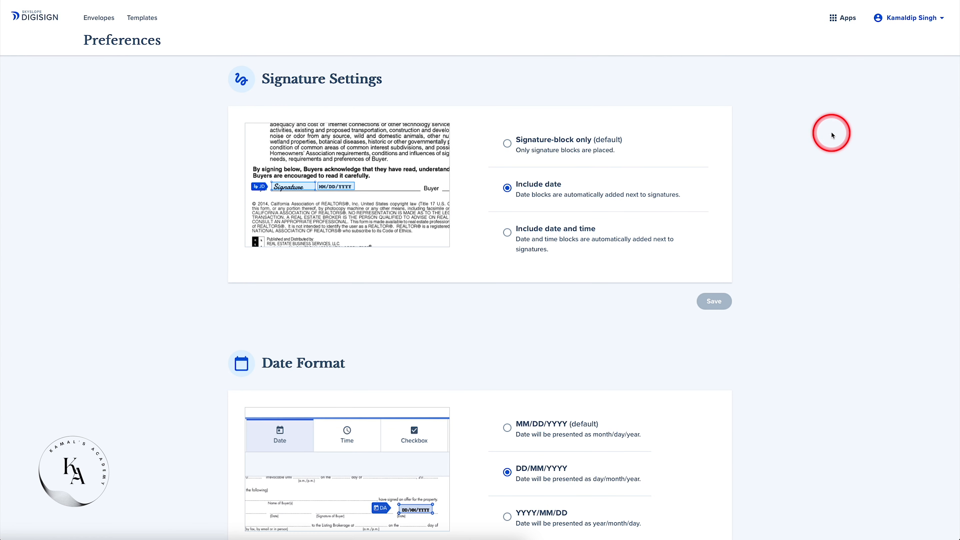
- Switch to SkySlope Forms and reopen the draft BRA envelope from the buyer's file
{"action": "left_click", "coordinate": [835, 21]}
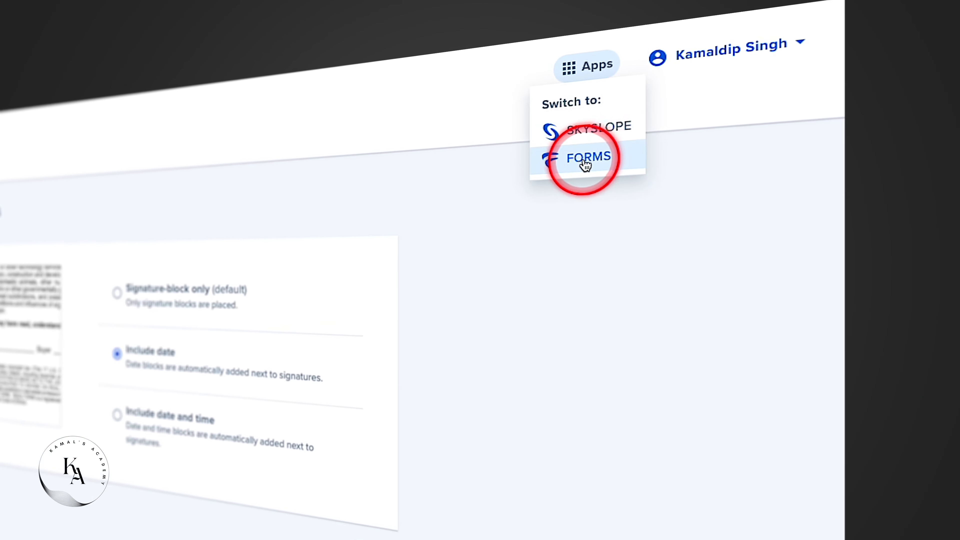
{"action": "left_click", "coordinate": [612, 167]}
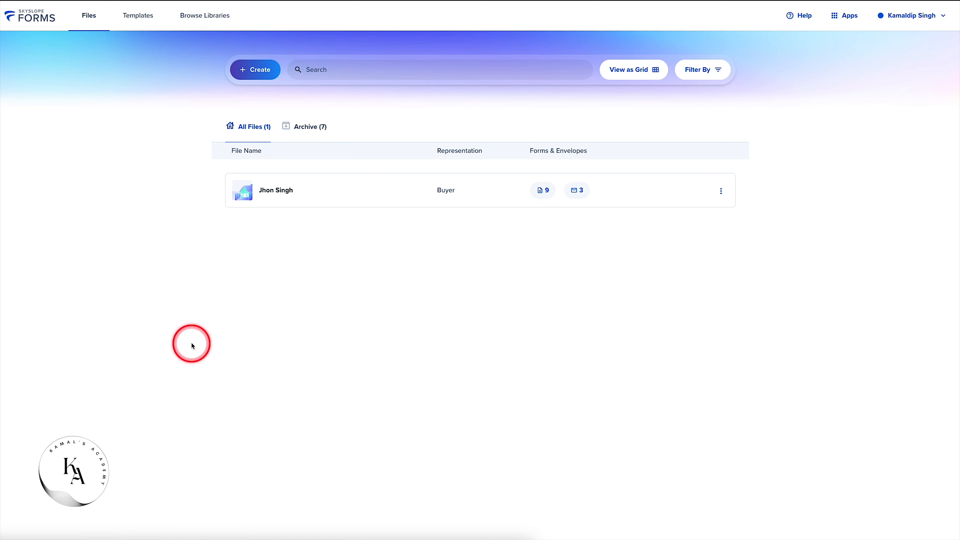
{"action": "left_click", "coordinate": [266, 195]}
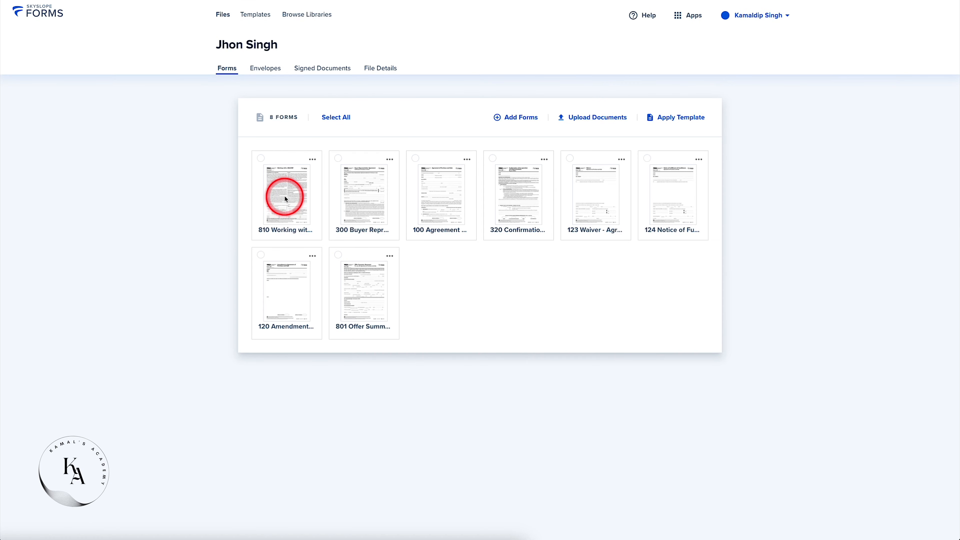
{"action": "left_click", "coordinate": [266, 72]}
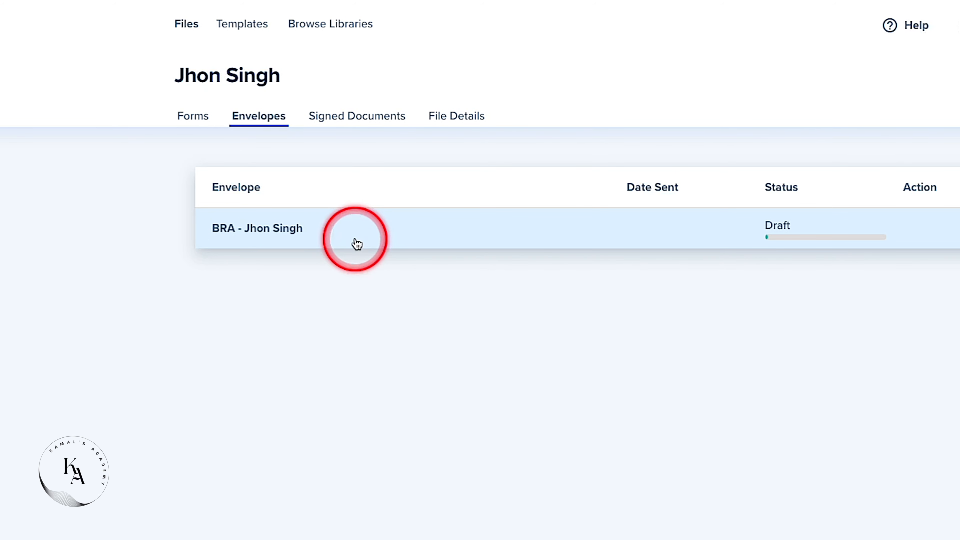
{"action": "left_click", "coordinate": [295, 232]}
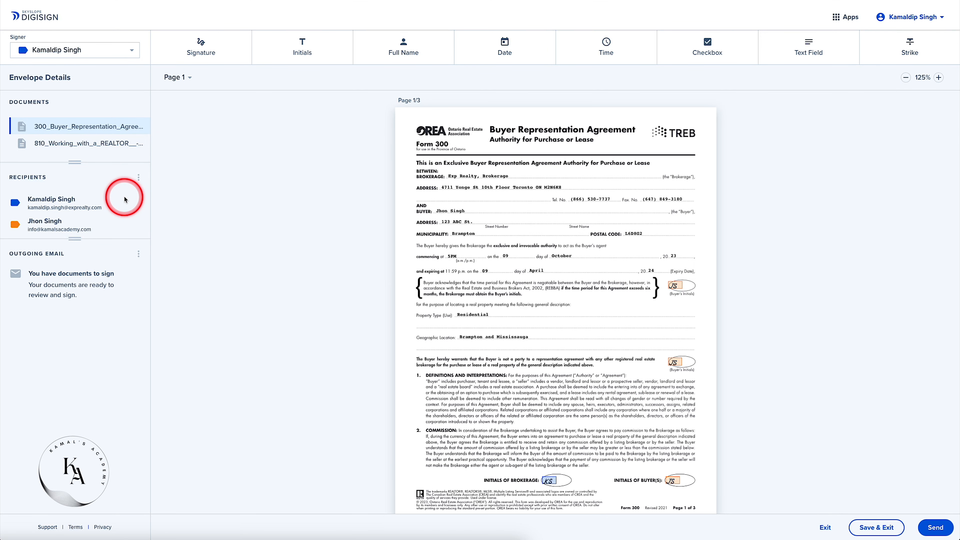
- Remove the buyer's initials block beside the six-month time period clause on page 1 of Form 300
{"action": "left_click", "coordinate": [939, 78]}
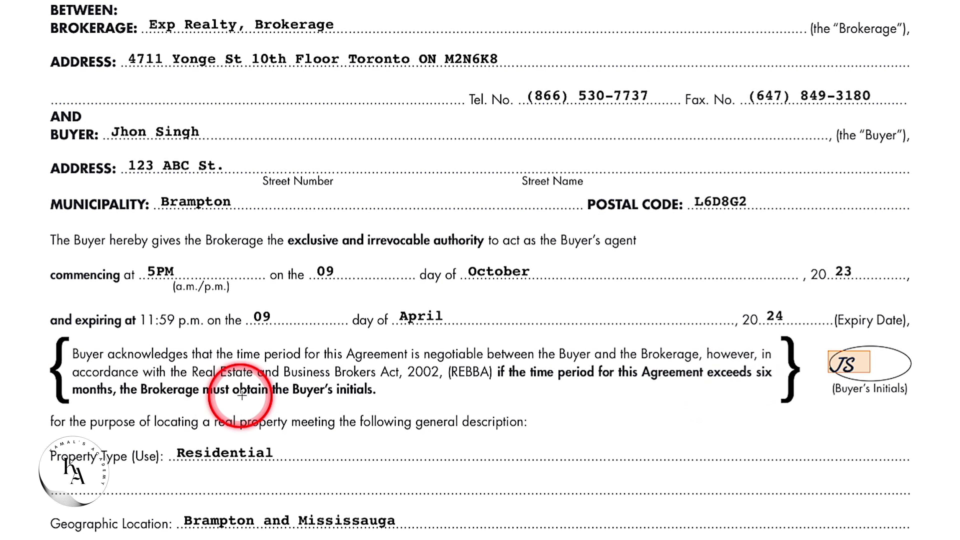
{"action": "left_click", "coordinate": [858, 364]}
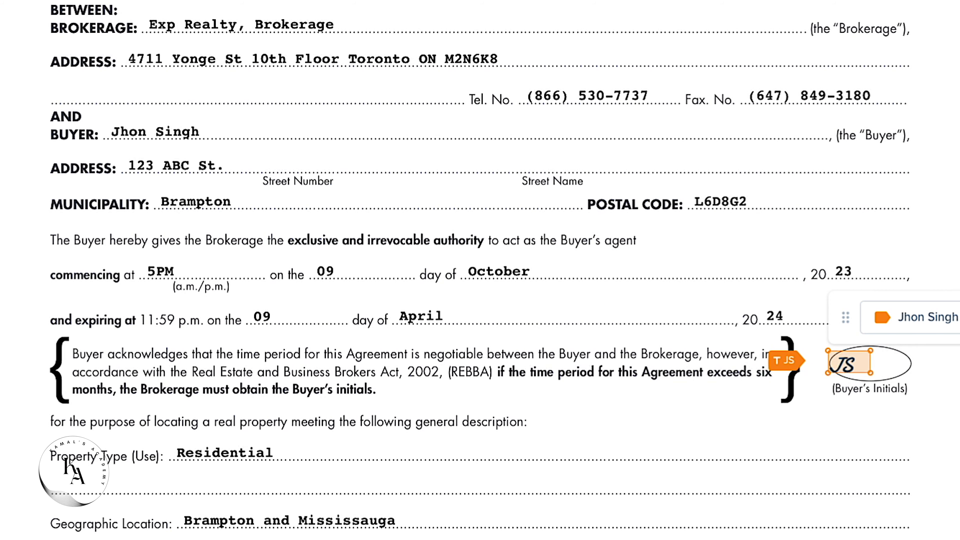
{"action": "scroll", "coordinate": [733, 420], "scroll_direction": "down", "scroll_amount": 7}
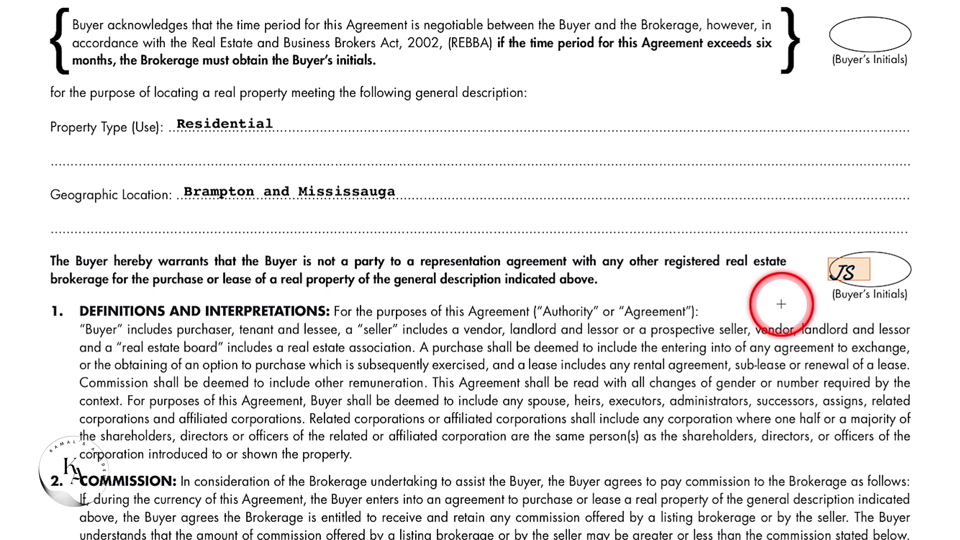
- Review the remaining initials, signature and date blocks for the buyer and brokerage across all three pages of Form 300
{"action": "scroll", "coordinate": [782, 302], "scroll_direction": "down", "scroll_amount": 5}
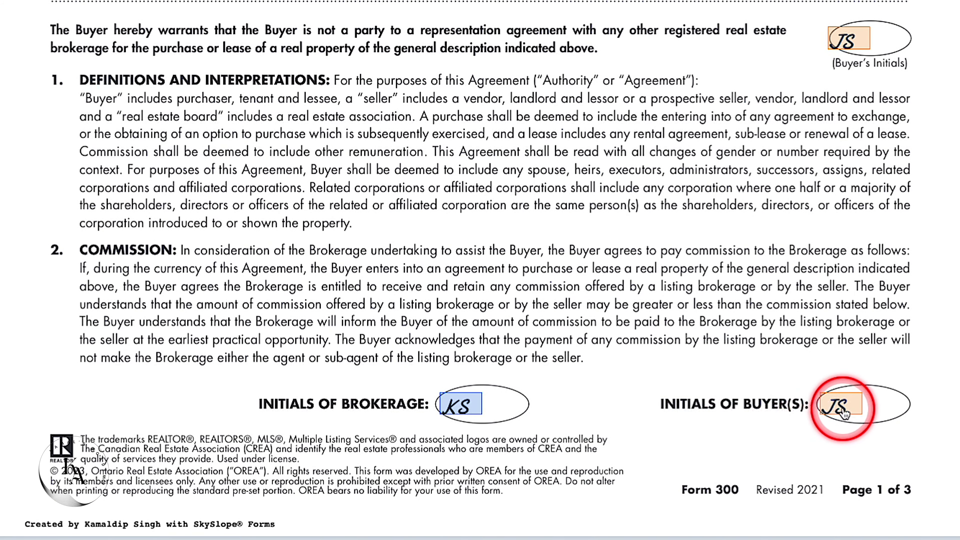
{"action": "scroll", "coordinate": [709, 382], "scroll_direction": "down", "scroll_amount": 10}
{"action": "scroll", "coordinate": [709, 383], "scroll_direction": "down", "scroll_amount": 2}
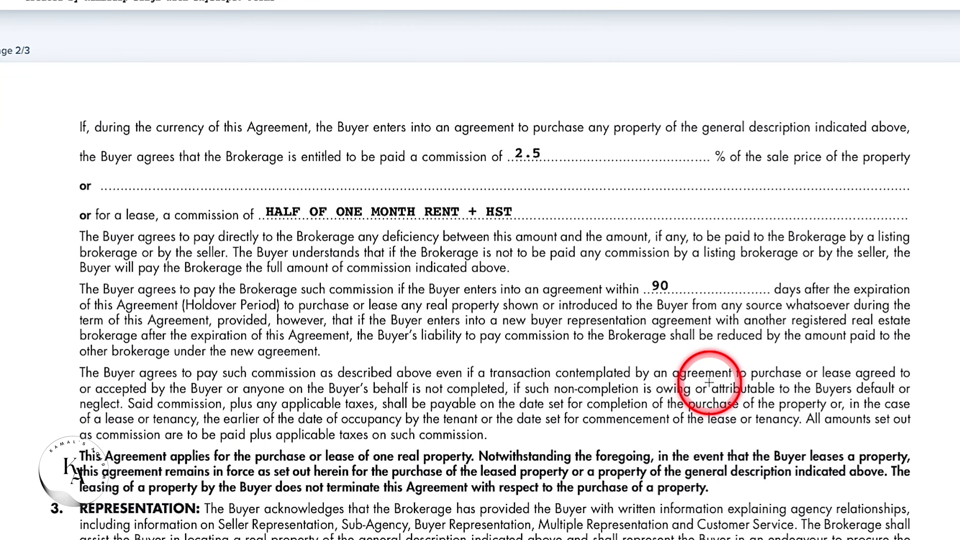
{"action": "scroll", "coordinate": [687, 295], "scroll_direction": "down", "scroll_amount": 20}
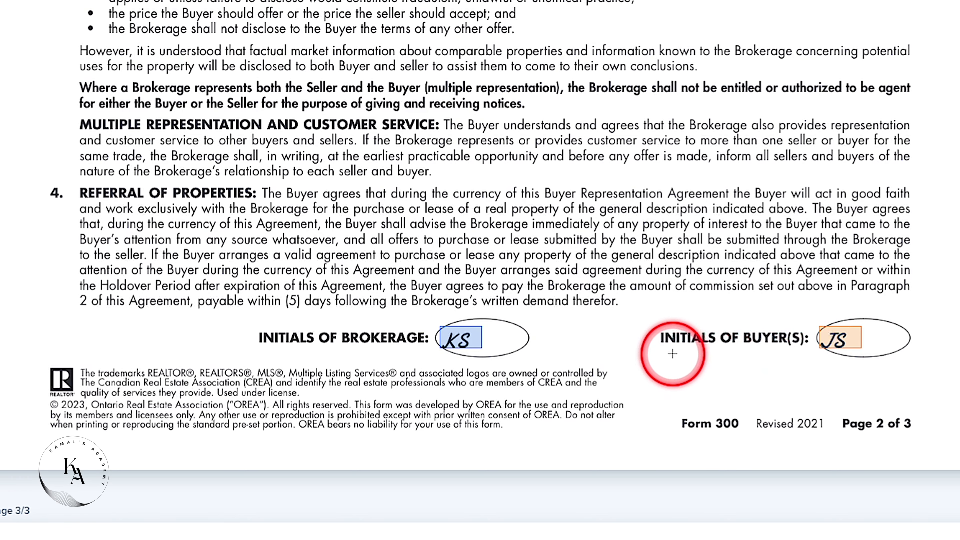
{"action": "scroll", "coordinate": [673, 354], "scroll_direction": "down", "scroll_amount": 15}
{"action": "scroll", "coordinate": [673, 354], "scroll_direction": "down", "scroll_amount": 2}
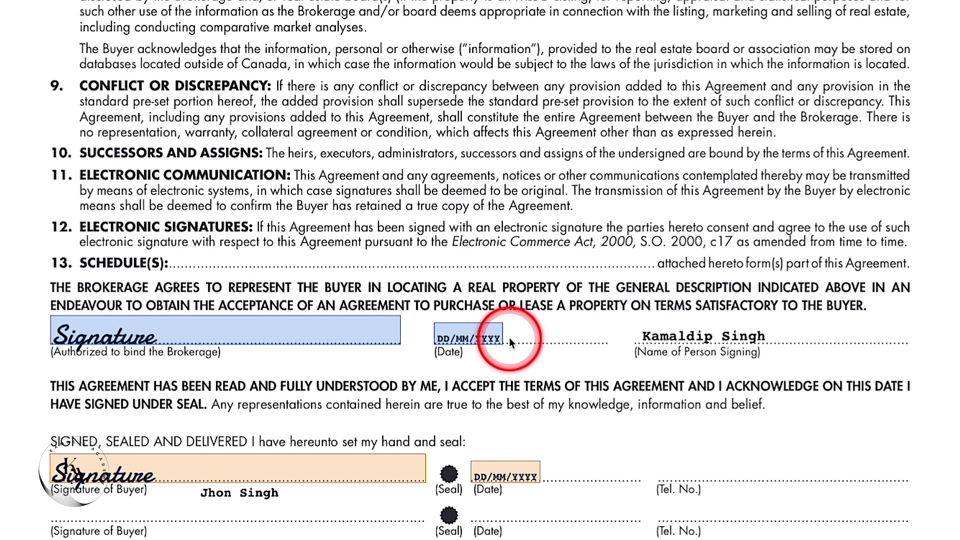
{"action": "scroll", "coordinate": [563, 343], "scroll_direction": "down", "scroll_amount": 10}
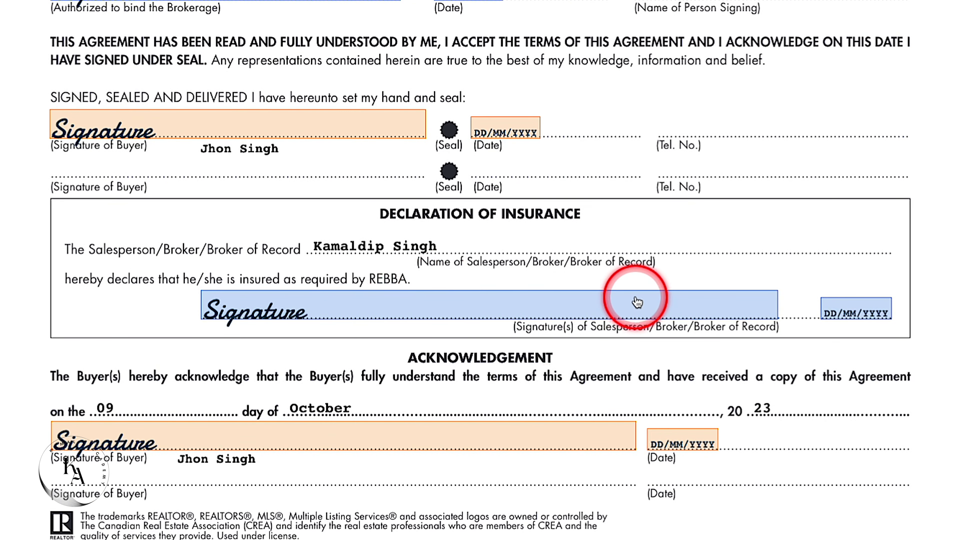
{"action": "left_click", "coordinate": [637, 302]}
{"action": "scroll", "coordinate": [638, 303], "scroll_direction": "down", "scroll_amount": 3}
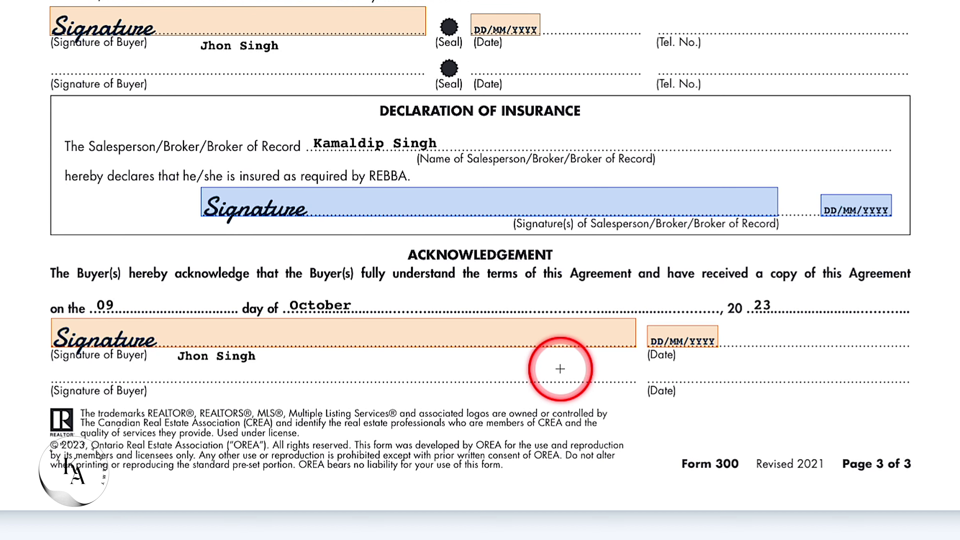
{"action": "scroll", "coordinate": [561, 369], "scroll_direction": "up", "scroll_amount": 4}
{"action": "scroll", "coordinate": [561, 369], "scroll_direction": "down", "scroll_amount": 15}
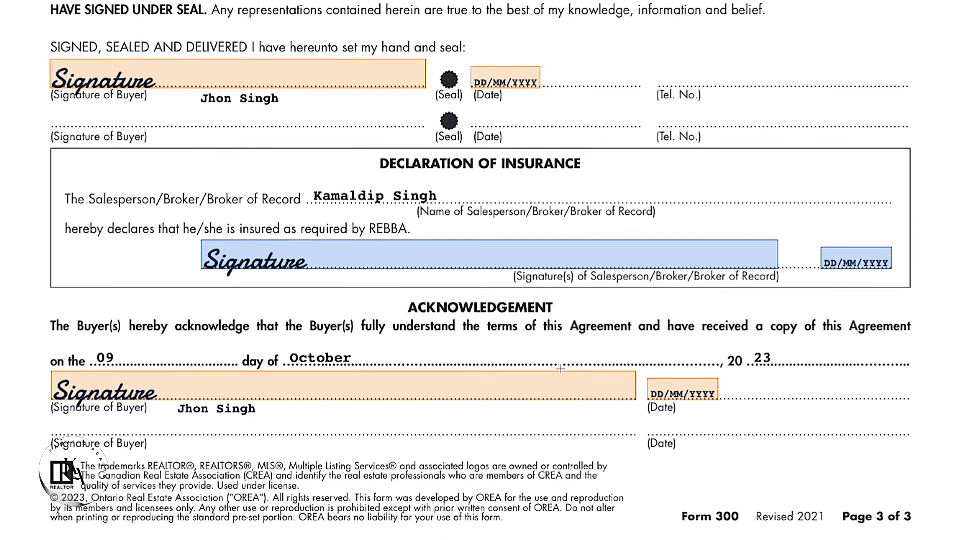
- On Form 810, delete the buyer's initials block for the "Is not representing" statement and narrow the remaining one to fit before the divider
{"action": "scroll", "coordinate": [603, 317], "scroll_direction": "down", "scroll_amount": 10}
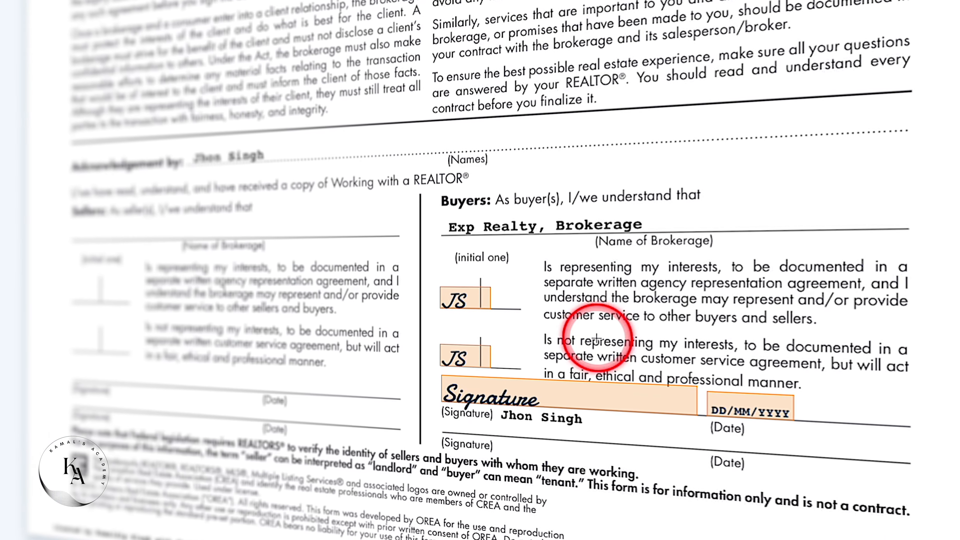
{"action": "left_click", "coordinate": [461, 356]}
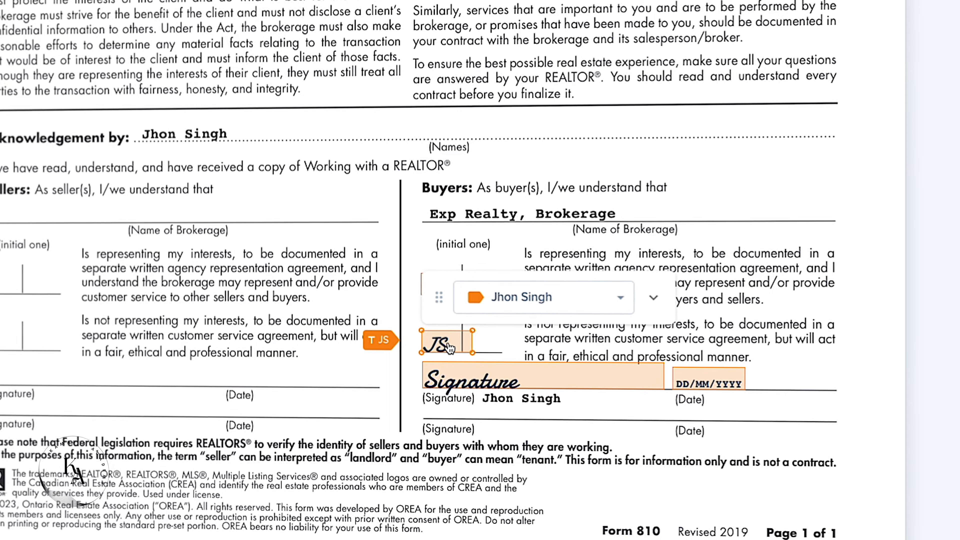
{"action": "key", "text": "Delete"}
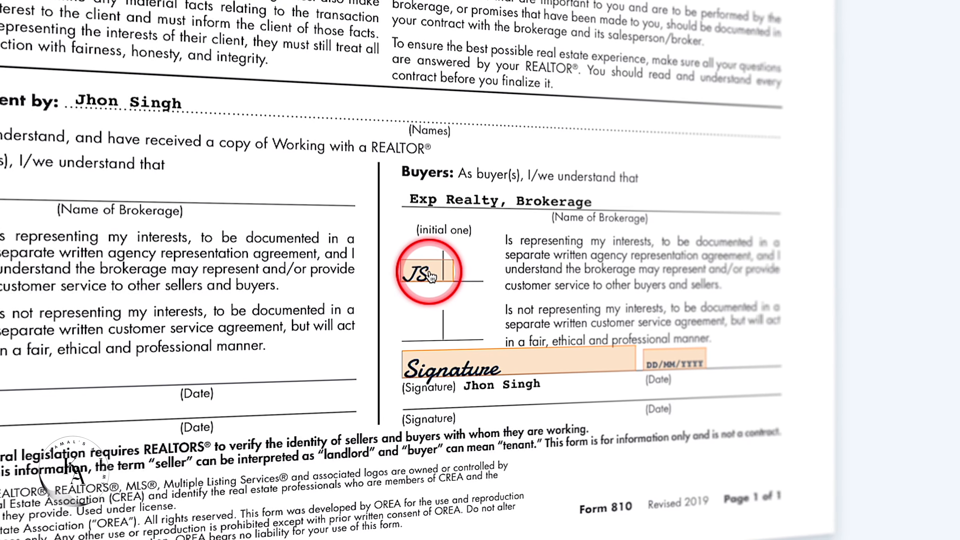
{"action": "left_click", "coordinate": [446, 270]}
{"action": "left_click_drag", "start_coordinate": [450, 256], "coordinate": [435, 251]}
{"action": "left_click", "coordinate": [447, 276]}
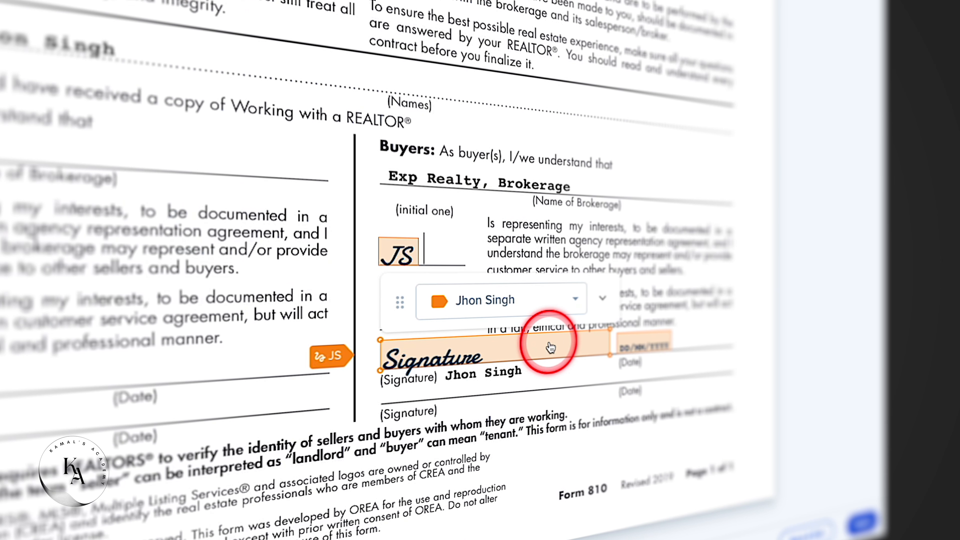
- Delete the preplaced signature and date blocks from the buyer's signature line on Form 810
{"action": "left_click", "coordinate": [637, 333]}
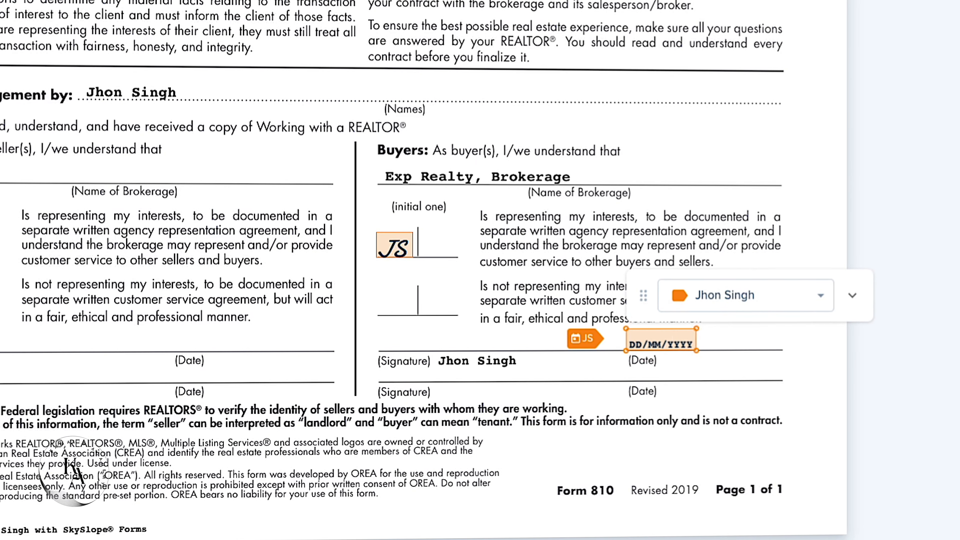
{"action": "left_click", "coordinate": [543, 324]}
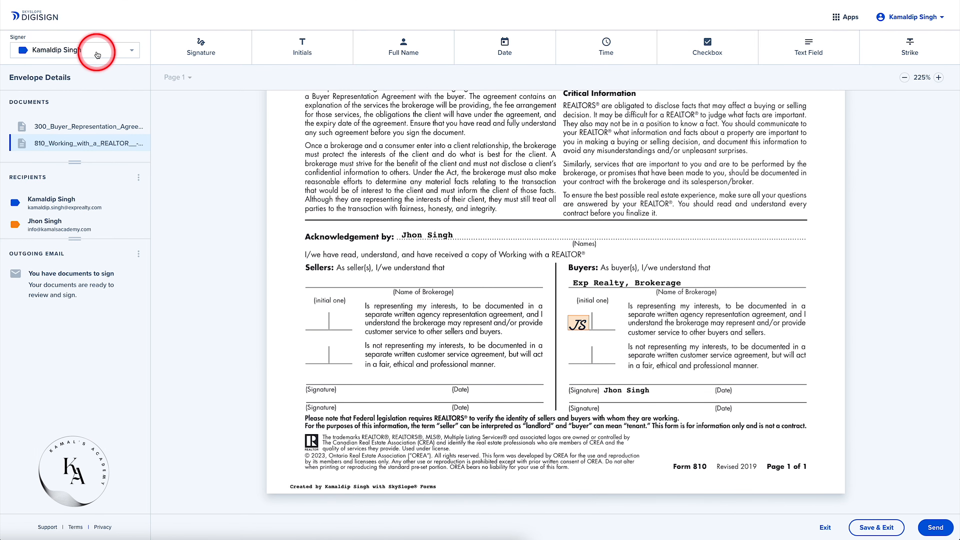
- Set the buyer as signer and place a Signature block on the first buyer signature line of Form 810
{"action": "left_click", "coordinate": [91, 55]}
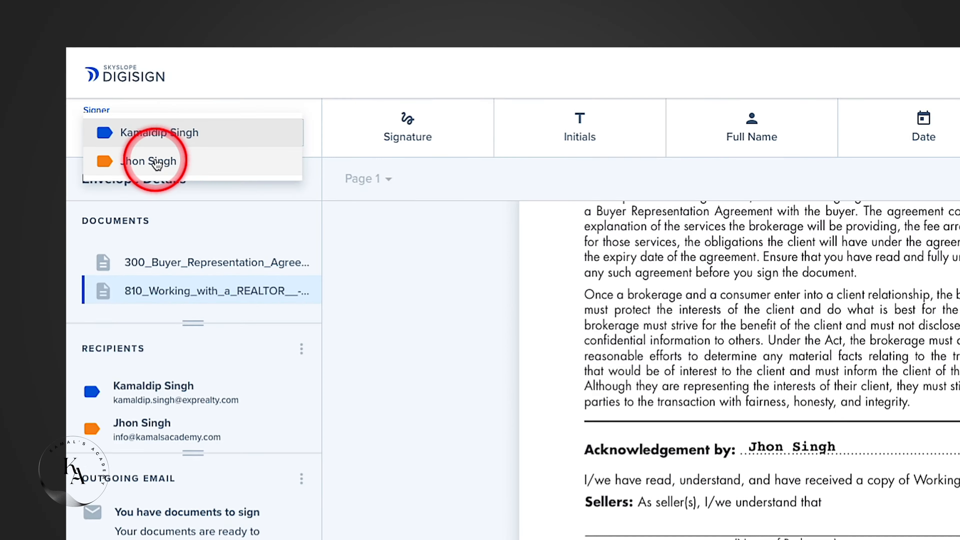
{"action": "left_click", "coordinate": [159, 163]}
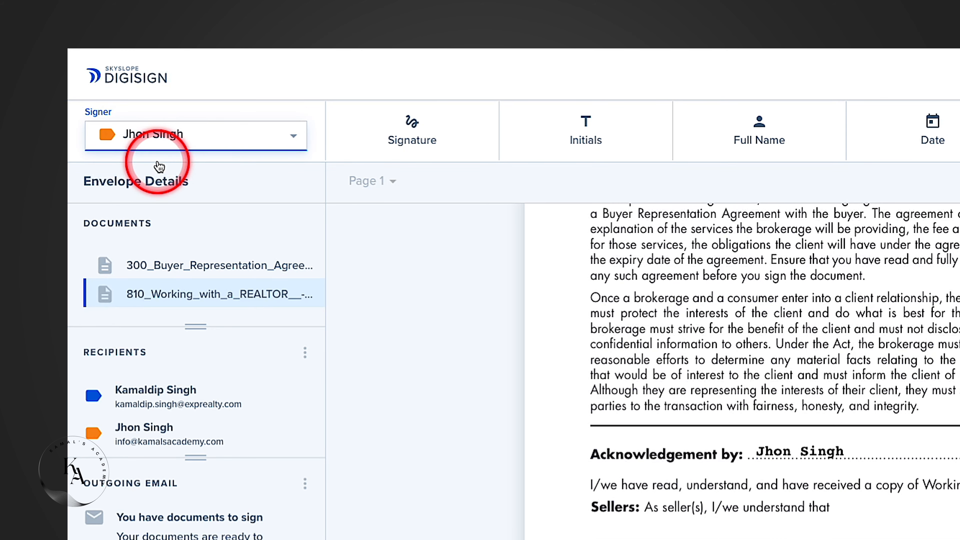
{"action": "left_click", "coordinate": [398, 143]}
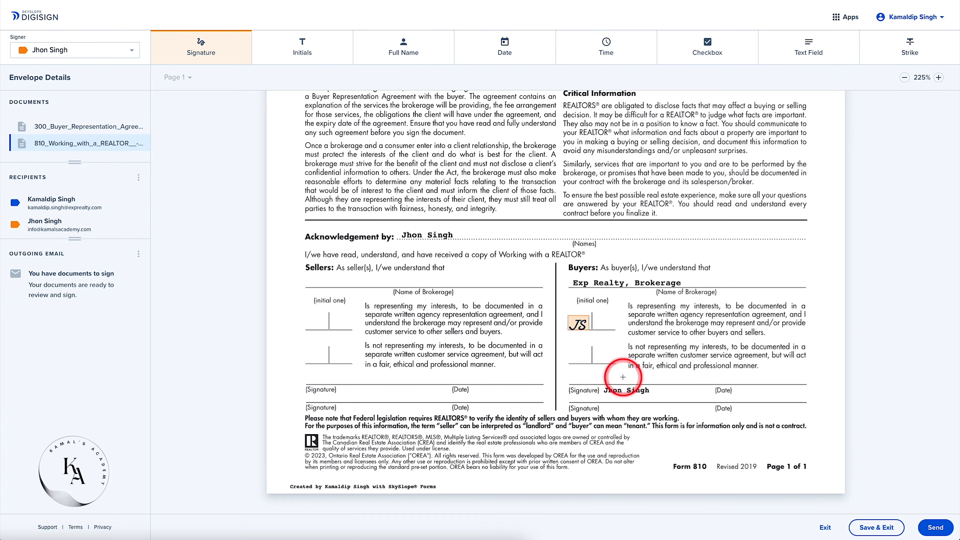
{"action": "left_click", "coordinate": [585, 377]}
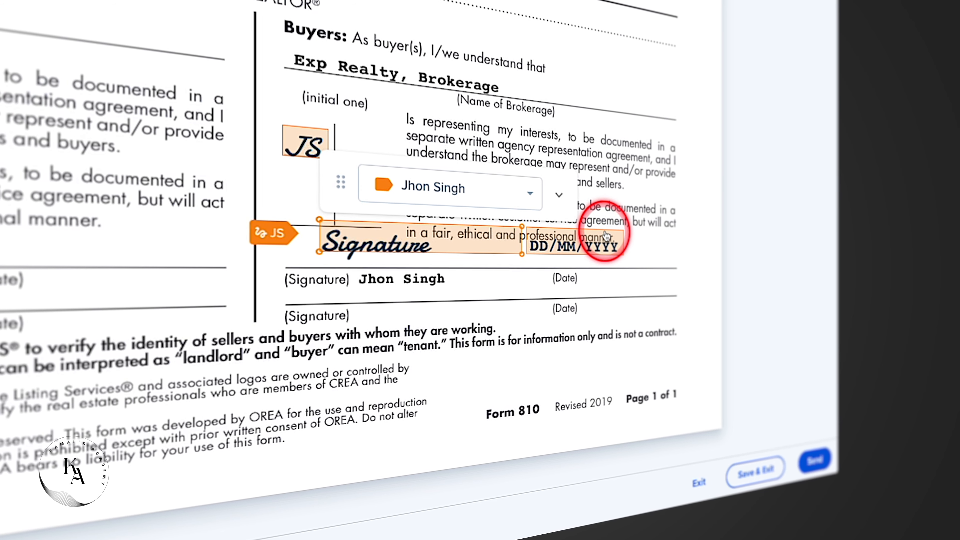
{"action": "mouse_move", "coordinate": [458, 237]}
{"action": "left_mouse_down"}
{"action": "mouse_move", "coordinate": [401, 246]}
{"action": "mouse_move", "coordinate": [408, 244]}
{"action": "mouse_move", "coordinate": [405, 262]}
{"action": "left_mouse_up"}
- Delete the date block that came with the signature and place a separate Date block above the buyer's date line
{"action": "left_click", "coordinate": [576, 253]}
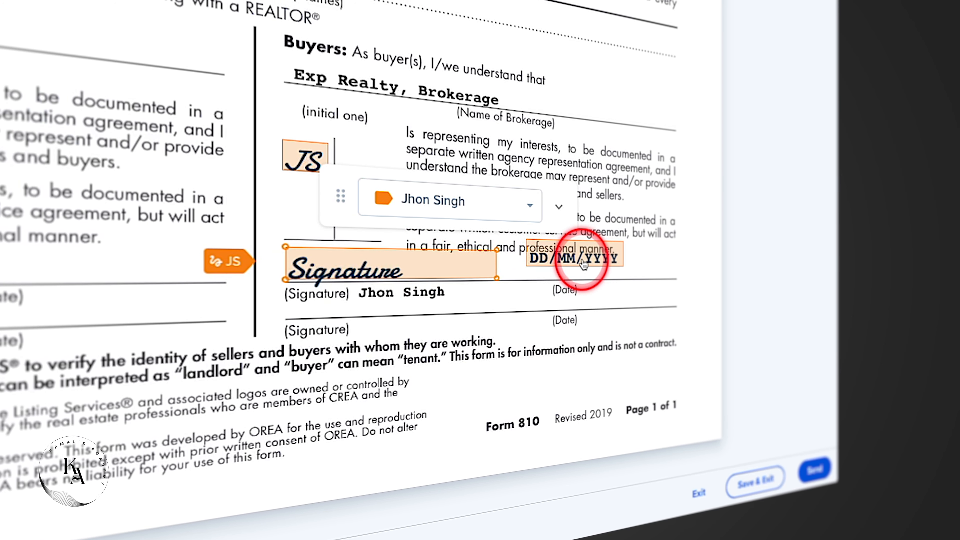
{"action": "left_click_drag", "start_coordinate": [575, 270], "coordinate": [577, 276]}
{"action": "key", "text": "Delete"}
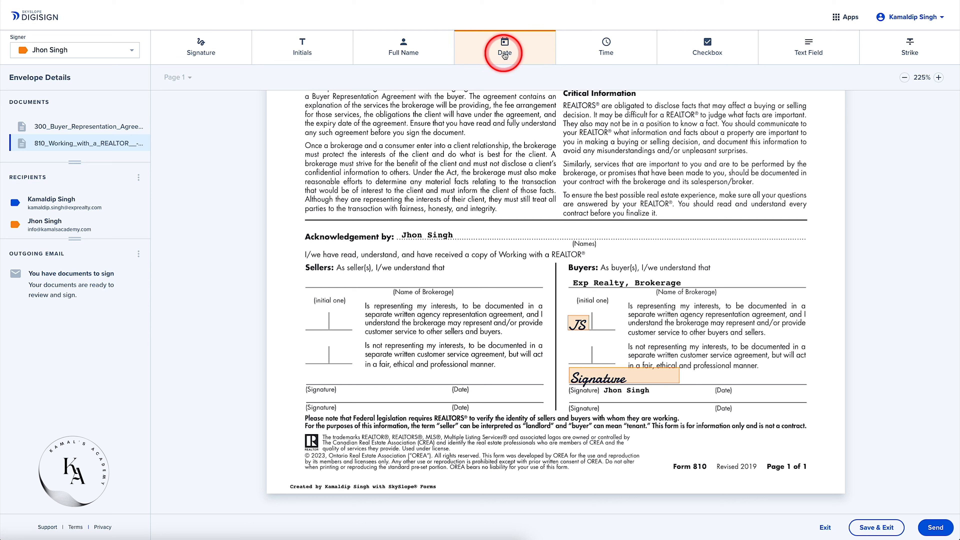
{"action": "left_click", "coordinate": [726, 376]}
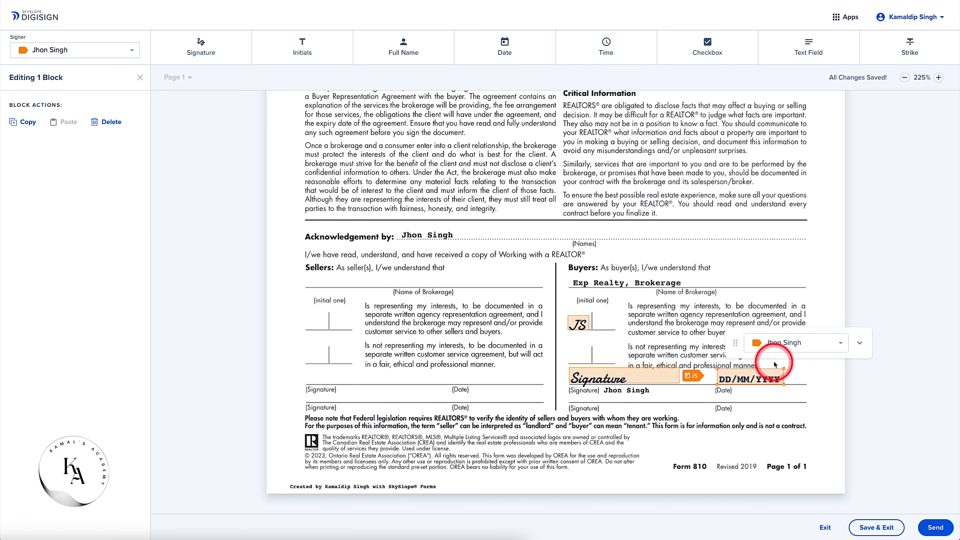
- Delete the buyer's new signature and date blocks from Form 810
{"action": "left_click", "coordinate": [654, 379]}
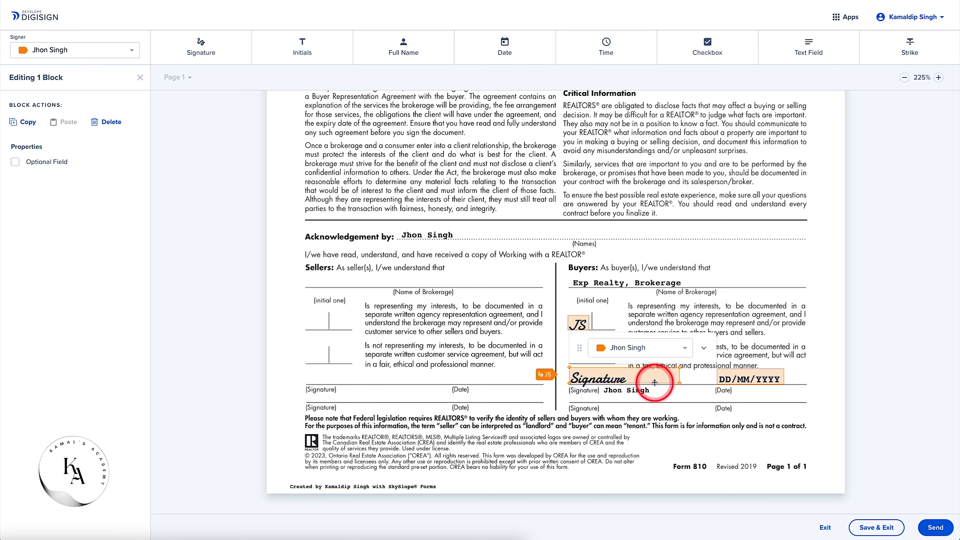
{"action": "key", "text": "Delete"}
{"action": "left_click", "coordinate": [729, 380]}
{"action": "key", "text": "Delete"}
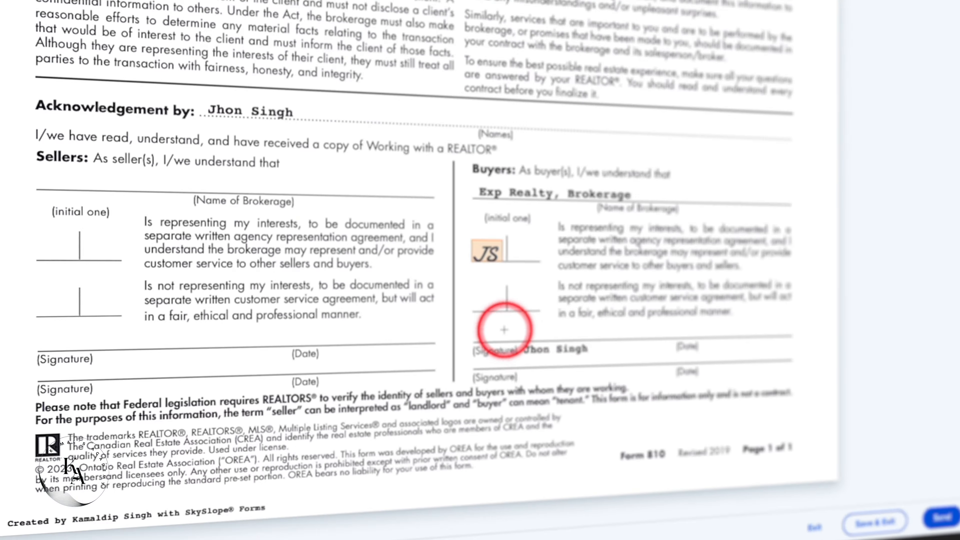
- Place the agent's signature and date blocks on Form 810 and align them with the first buyer signature and date lines
{"action": "left_click", "coordinate": [666, 380]}
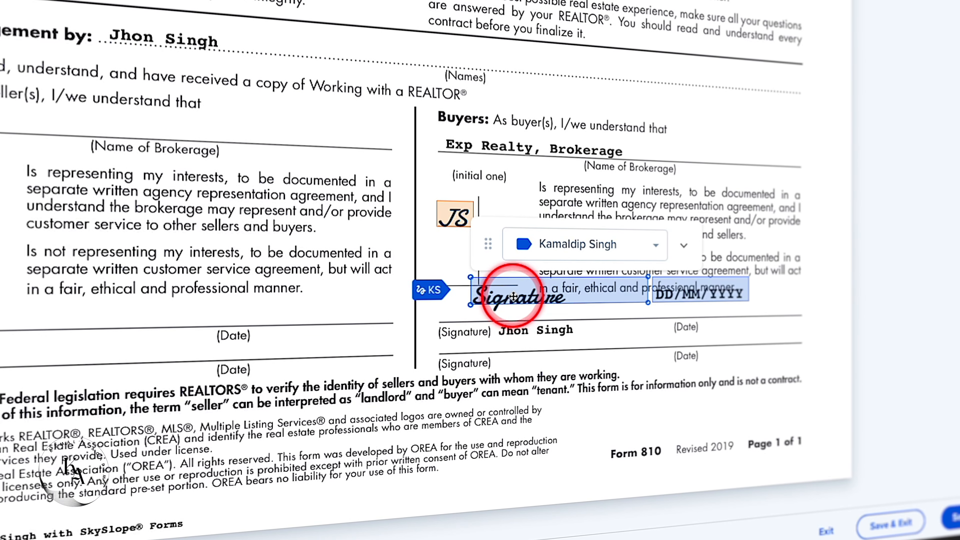
{"action": "left_click_drag", "start_coordinate": [658, 301], "coordinate": [702, 307]}
{"action": "left_click", "coordinate": [567, 297]}
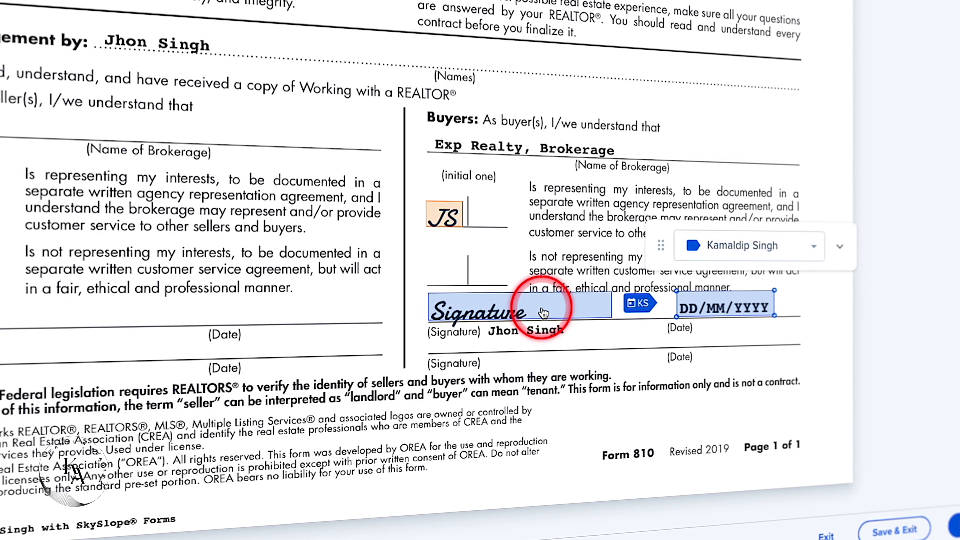
- Move the signer selector clear of the blocks and reassign the agent's signature and date blocks on Form 810 to the buyer
{"action": "left_click", "coordinate": [512, 310]}
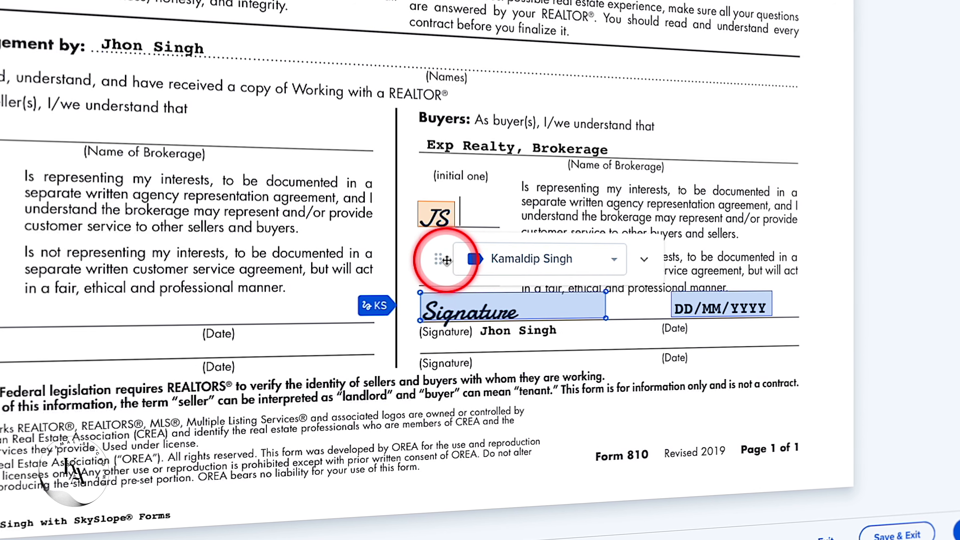
{"action": "left_click_drag", "start_coordinate": [441, 261], "coordinate": [102, 177]}
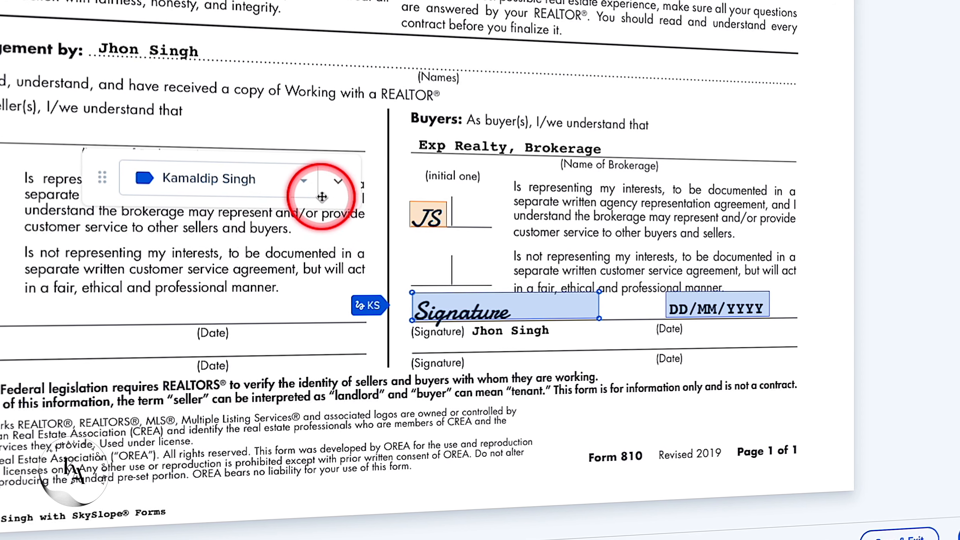
{"action": "left_click", "coordinate": [303, 185]}
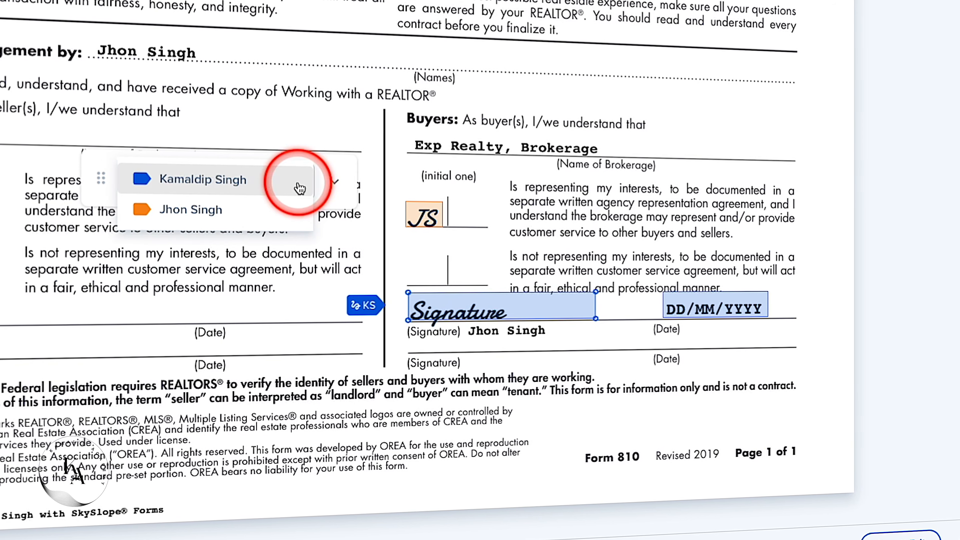
{"action": "left_click", "coordinate": [208, 209]}
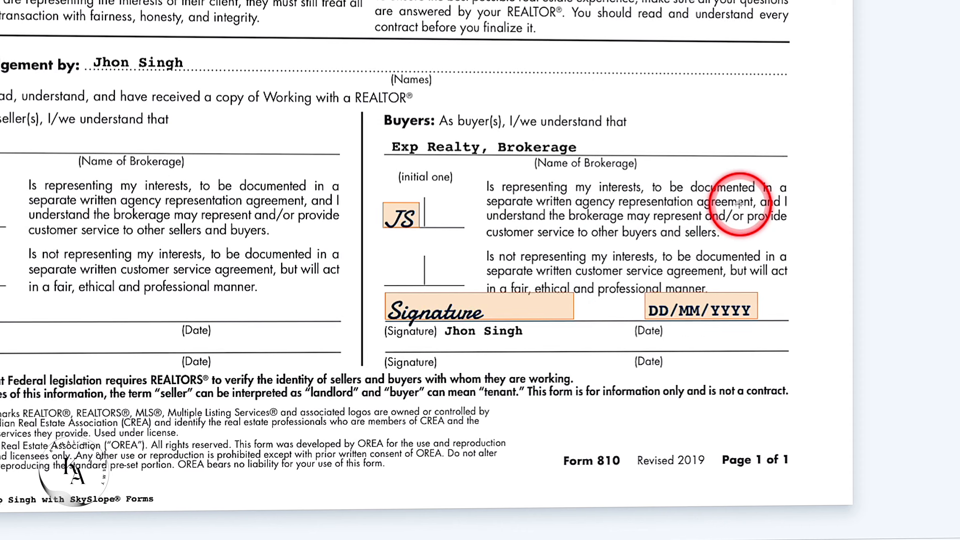
- Review the initials, signature and date blocks on every page of Form 300 and on Form 810
{"action": "scroll", "coordinate": [784, 211], "scroll_direction": "up", "scroll_amount": 20}
{"action": "left_click", "coordinate": [467, 205]}
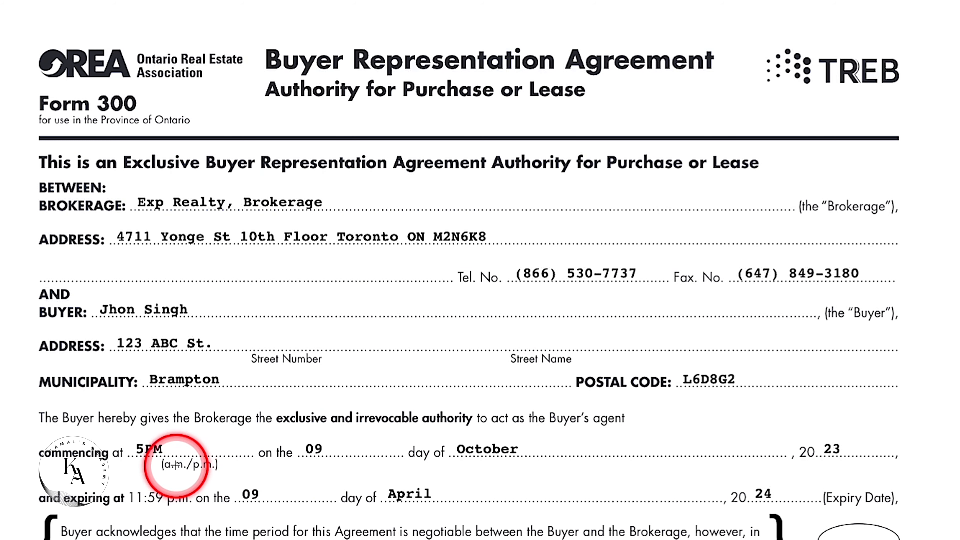
{"action": "scroll", "coordinate": [521, 408], "scroll_direction": "down", "scroll_amount": 6}
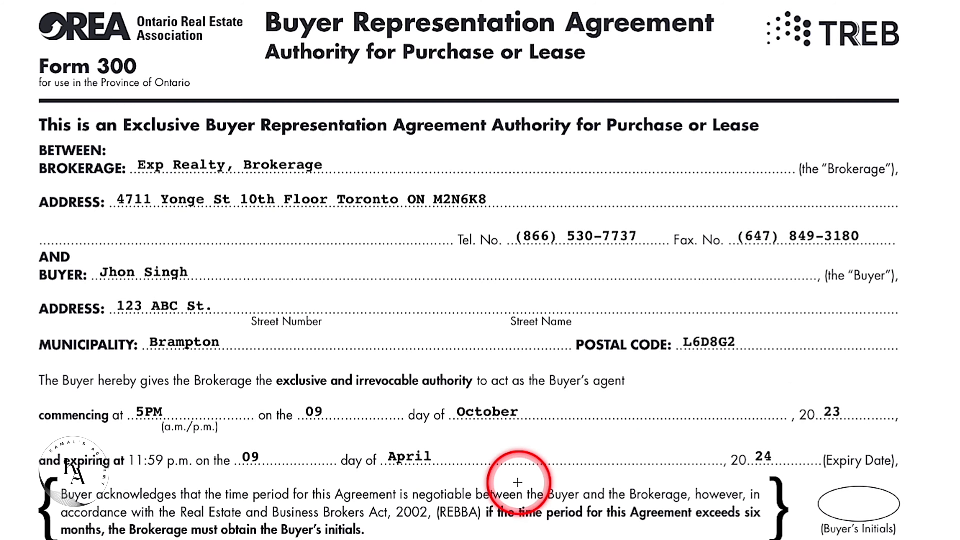
{"action": "scroll", "coordinate": [537, 472], "scroll_direction": "down", "scroll_amount": 5}
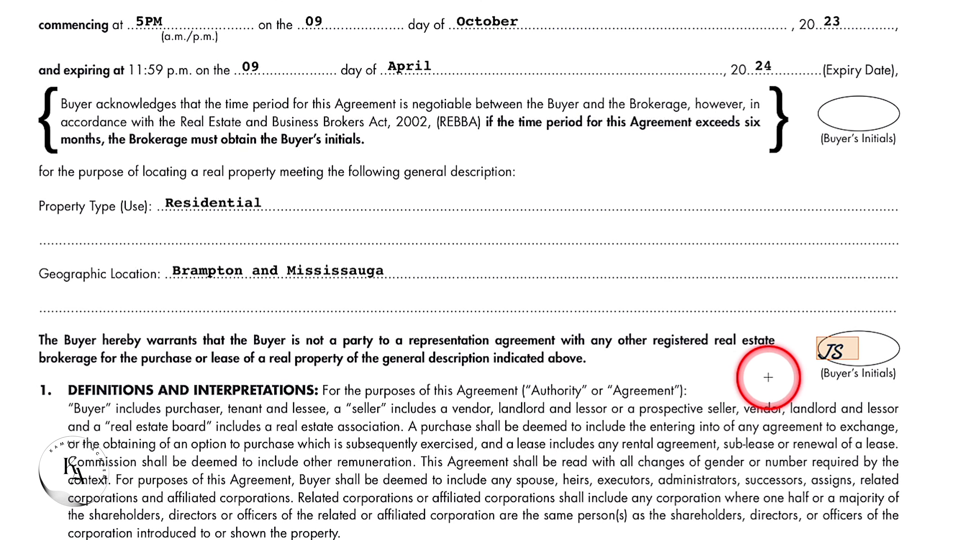
{"action": "scroll", "coordinate": [661, 383], "scroll_direction": "down", "scroll_amount": 5}
{"action": "scroll", "coordinate": [621, 368], "scroll_direction": "down", "scroll_amount": 10}
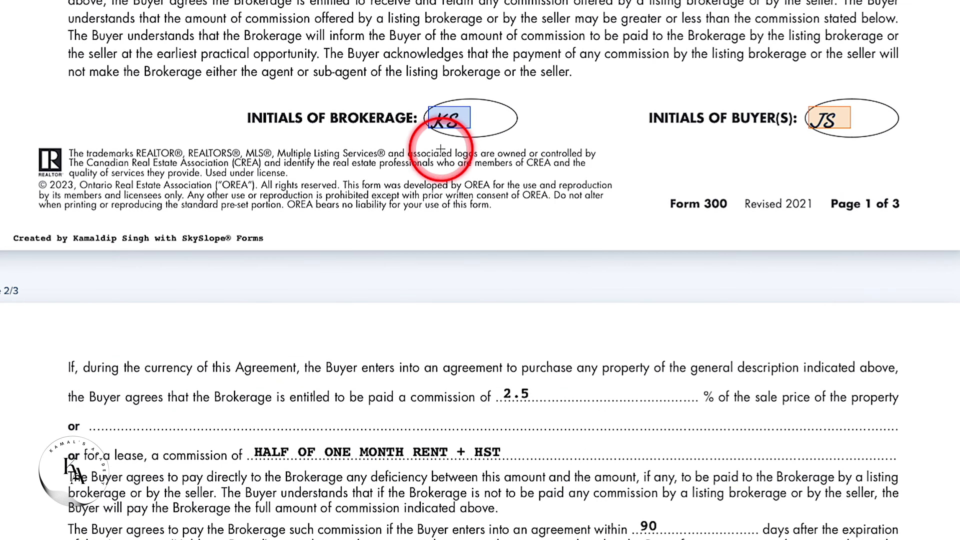
{"action": "scroll", "coordinate": [693, 227], "scroll_direction": "down", "scroll_amount": 4}
{"action": "scroll", "coordinate": [692, 227], "scroll_direction": "down", "scroll_amount": 20}
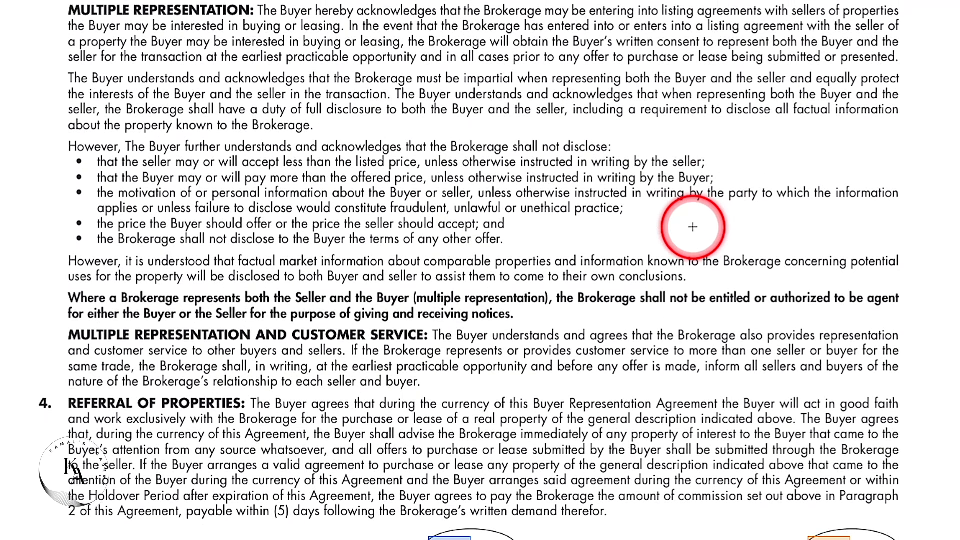
{"action": "scroll", "coordinate": [820, 331], "scroll_direction": "down", "scroll_amount": 20}
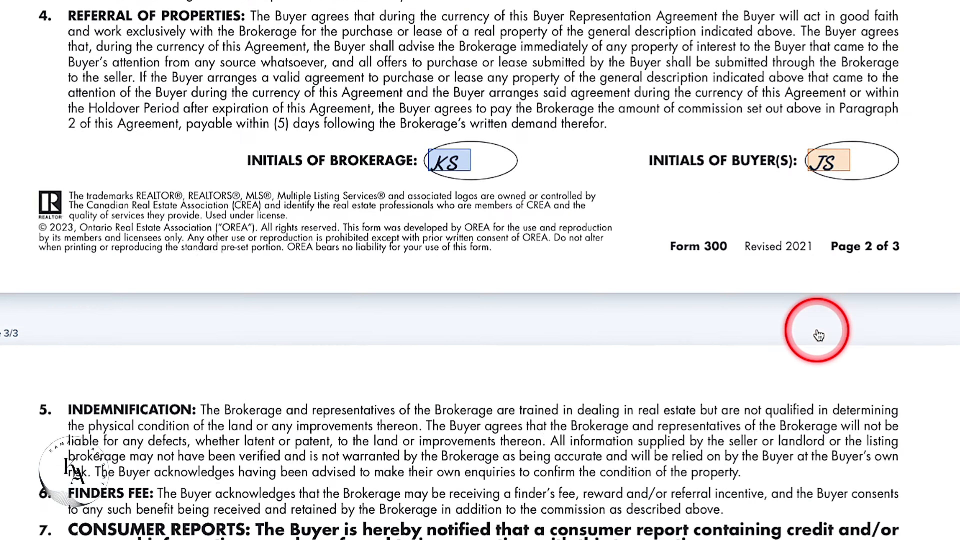
{"action": "scroll", "coordinate": [817, 329], "scroll_direction": "down", "scroll_amount": 4}
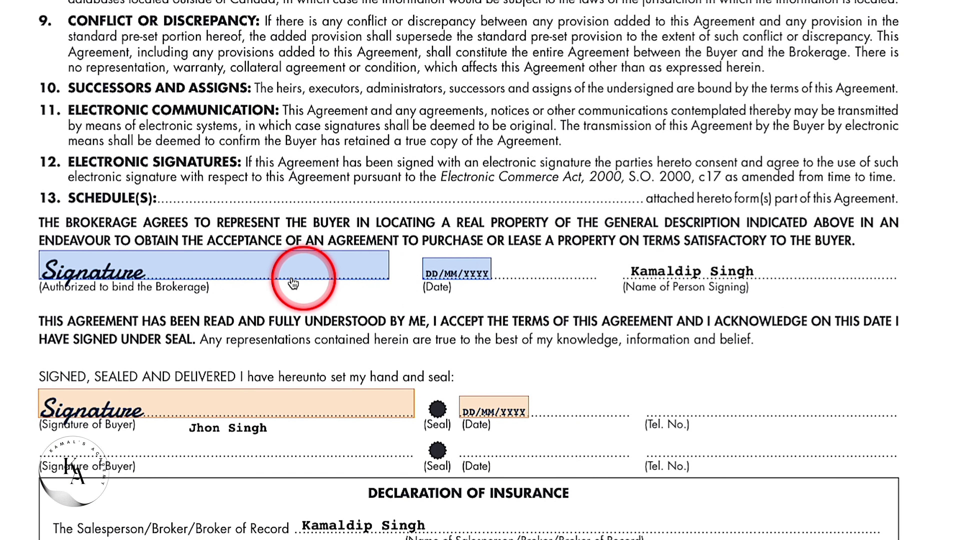
{"action": "scroll", "coordinate": [469, 412], "scroll_direction": "down", "scroll_amount": 5}
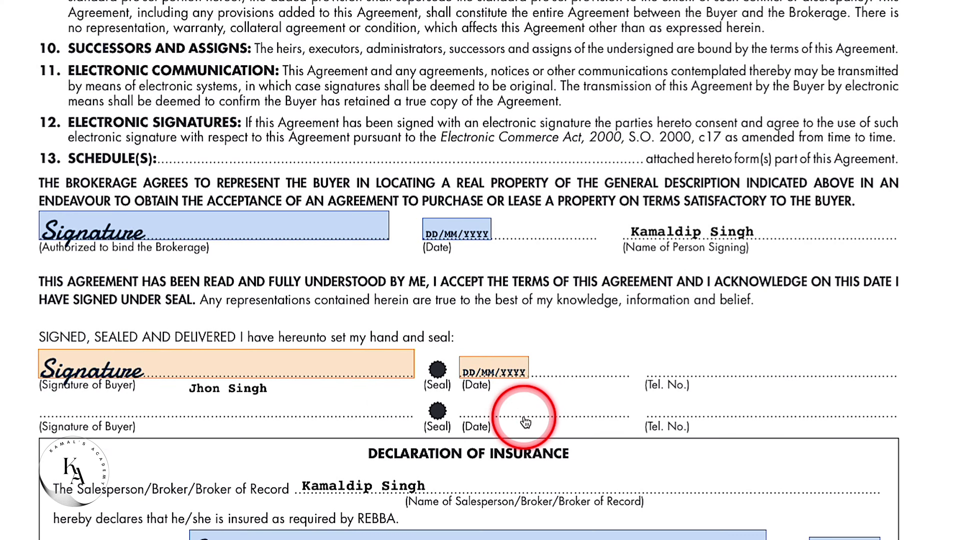
{"action": "scroll", "coordinate": [613, 377], "scroll_direction": "down", "scroll_amount": 4}
{"action": "scroll", "coordinate": [613, 377], "scroll_direction": "down", "scroll_amount": 10}
{"action": "scroll", "coordinate": [613, 377], "scroll_direction": "down", "scroll_amount": 12}
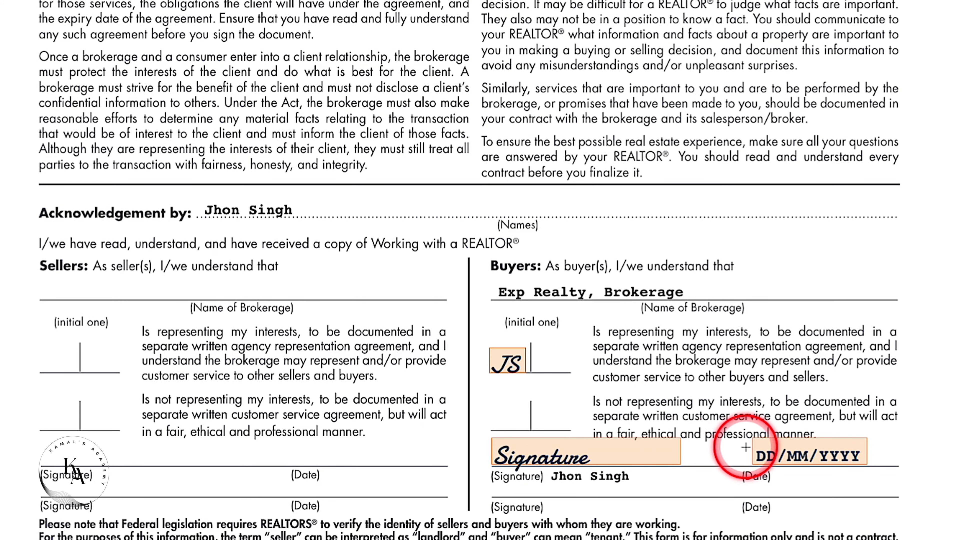
{"action": "scroll", "coordinate": [687, 416], "scroll_direction": "up", "scroll_amount": 20}
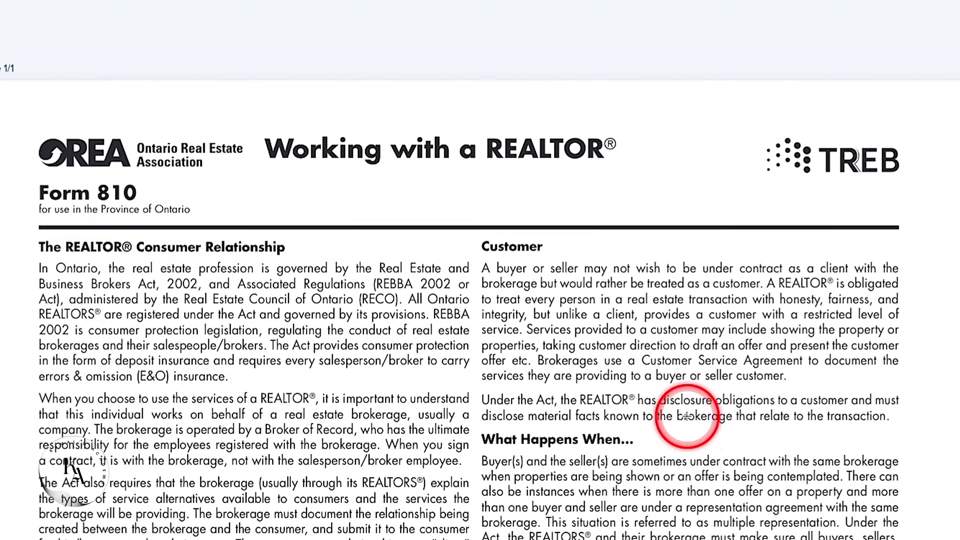
{"action": "scroll", "coordinate": [687, 417], "scroll_direction": "down", "scroll_amount": 1}
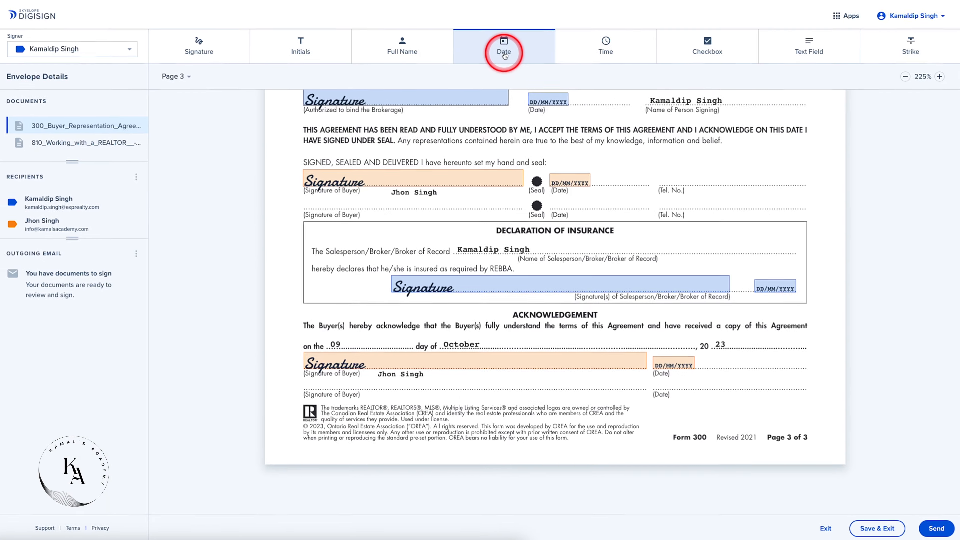
- Try a Date block for the buyer on the Acknowledgement date line of Form 300, then delete it
{"action": "left_click", "coordinate": [505, 55]}
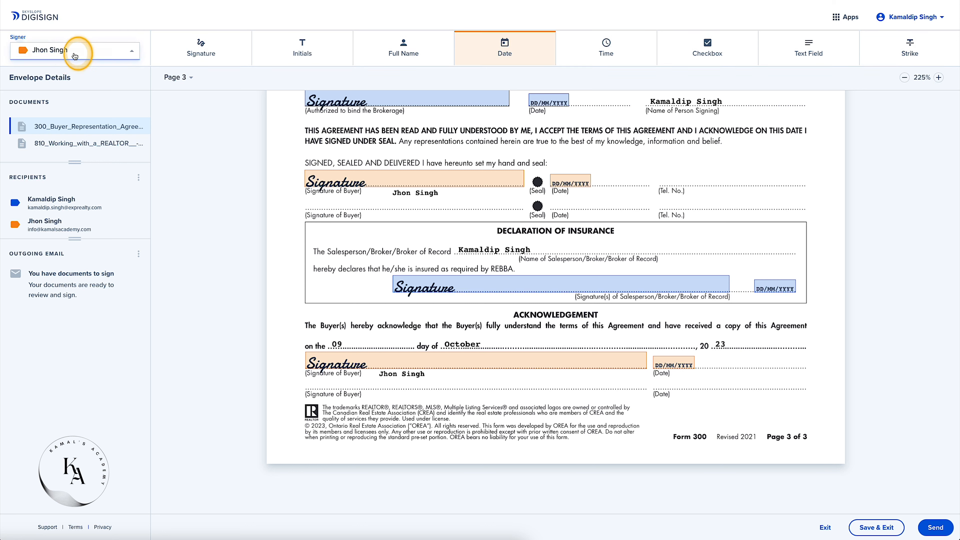
{"action": "left_click", "coordinate": [75, 53]}
{"action": "left_click", "coordinate": [75, 52]}
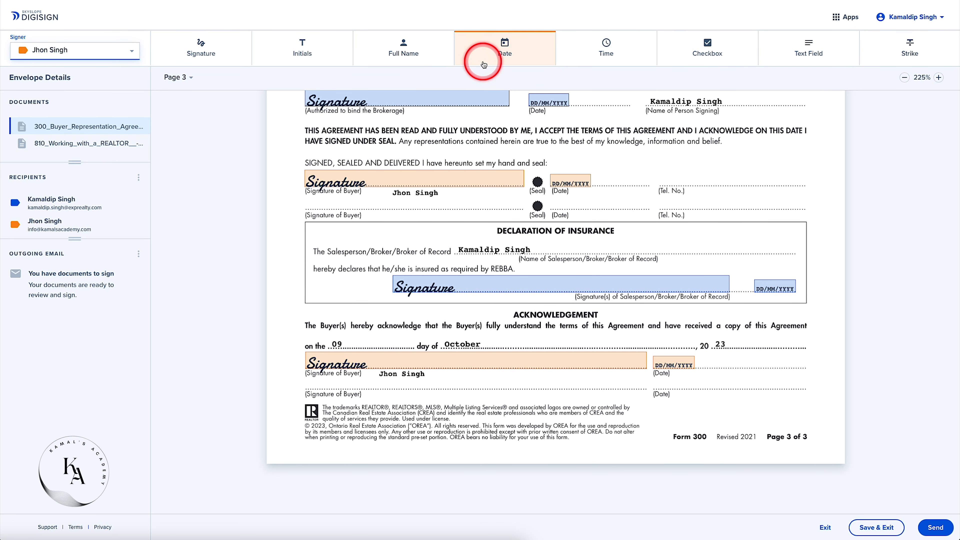
{"action": "left_click", "coordinate": [546, 339]}
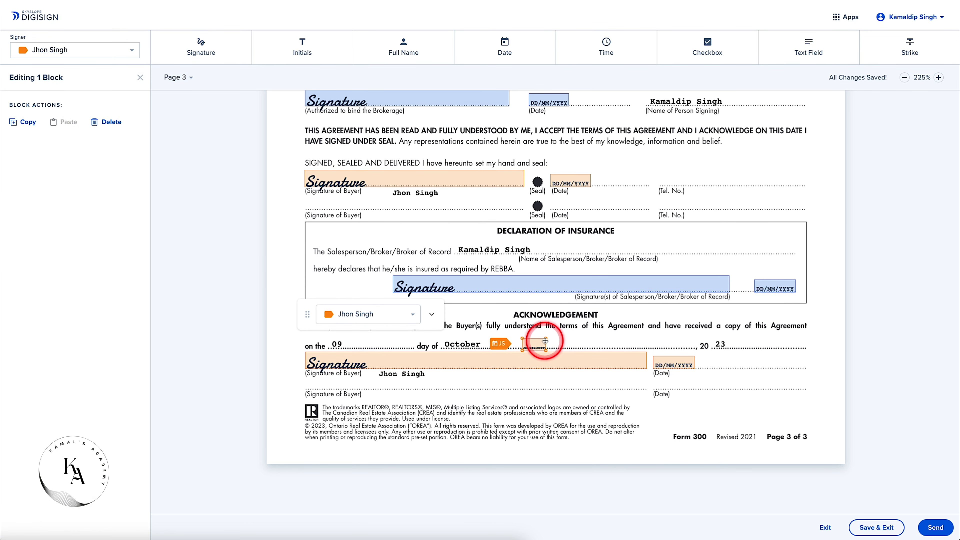
{"action": "left_click_drag", "start_coordinate": [546, 338], "coordinate": [580, 337]}
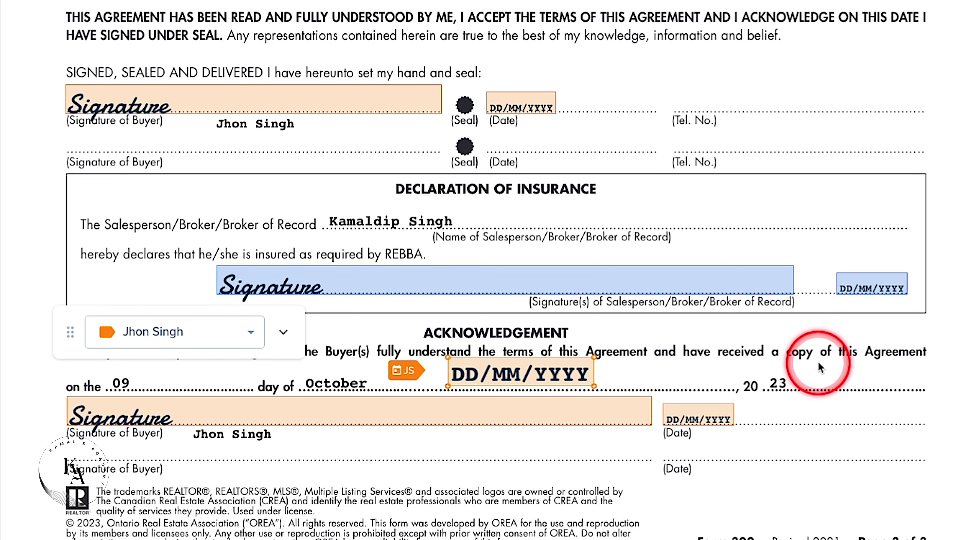
{"action": "left_click_drag", "start_coordinate": [525, 372], "coordinate": [507, 371]}
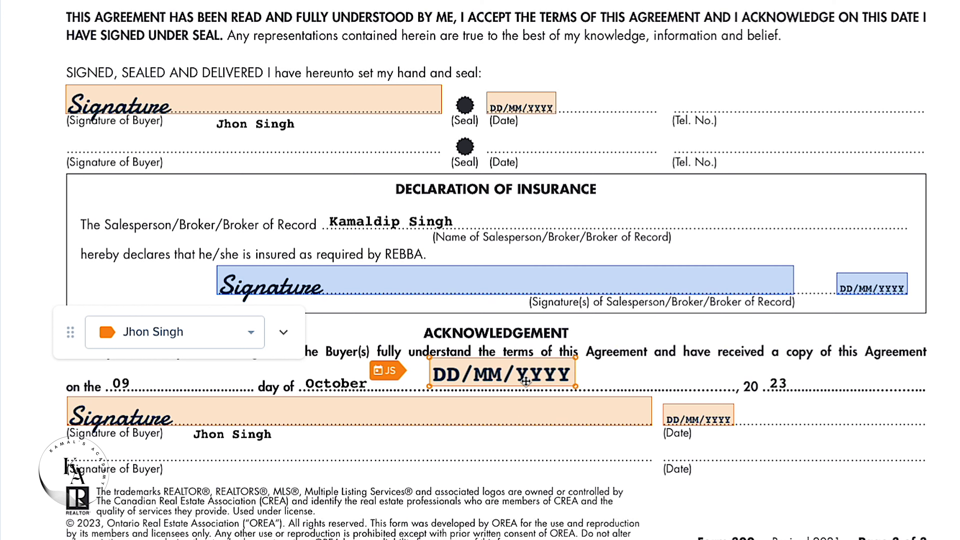
{"action": "key", "text": "Delete"}
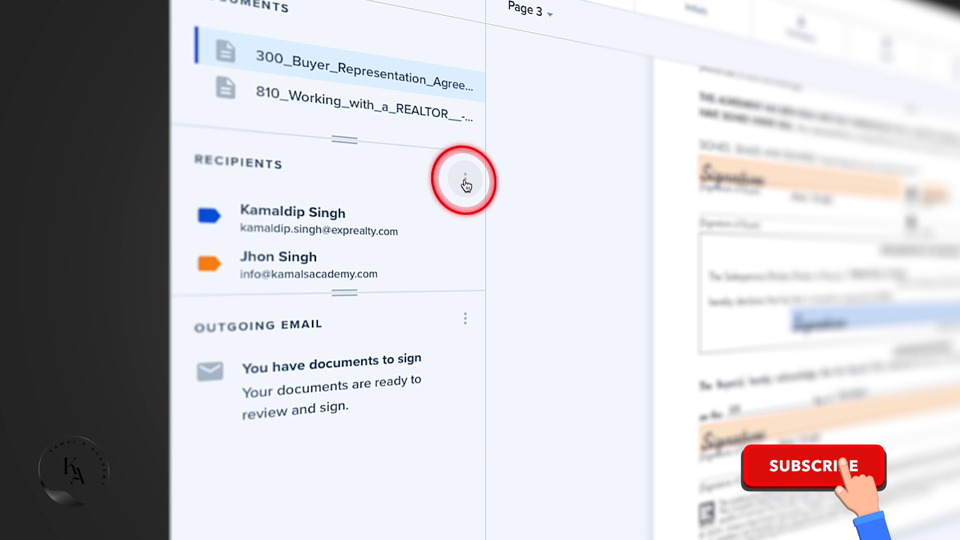
- Add a second signer group, move the buyer into it so the agent signs first, save the order and enlarge the recipients list
{"action": "left_click", "coordinate": [465, 177]}
{"action": "left_click", "coordinate": [486, 182]}
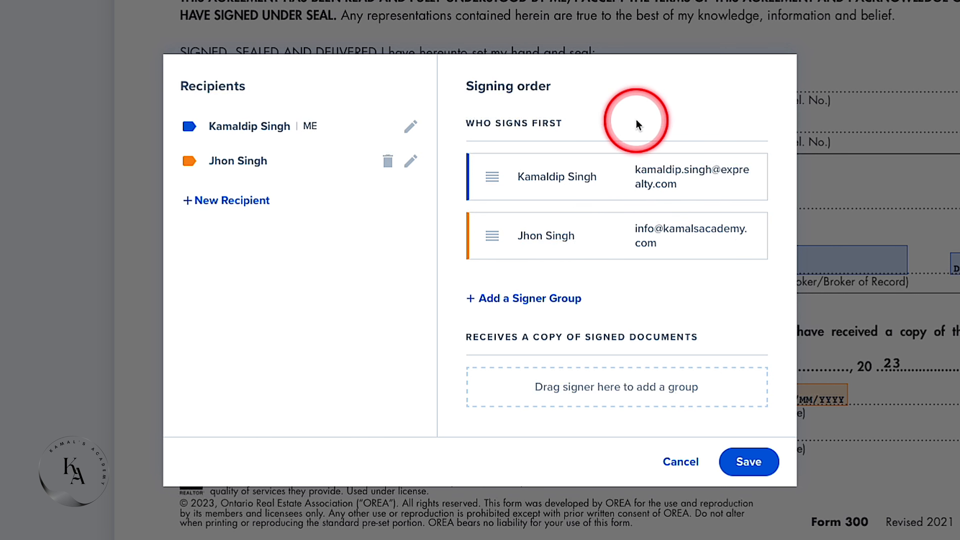
{"action": "left_click", "coordinate": [555, 300]}
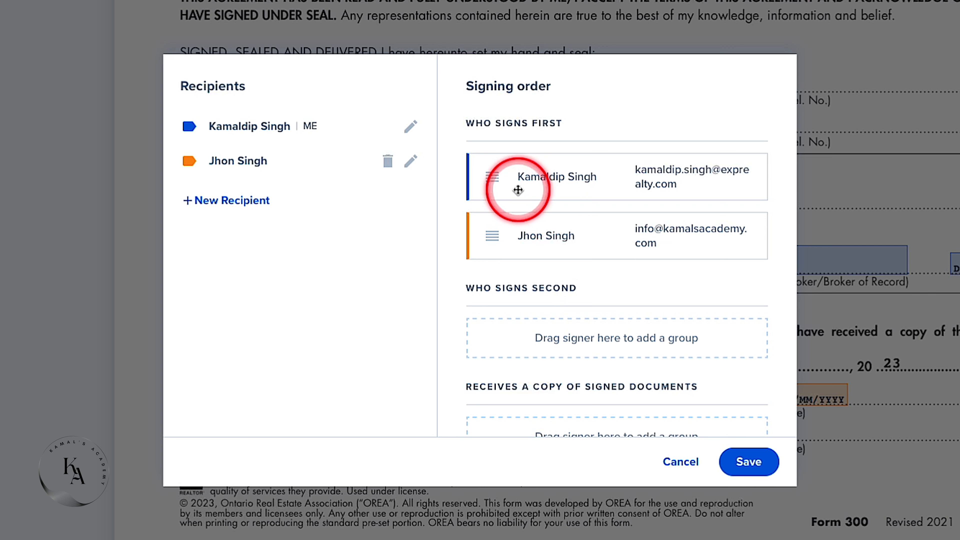
{"action": "left_click_drag", "start_coordinate": [490, 230], "coordinate": [489, 337]}
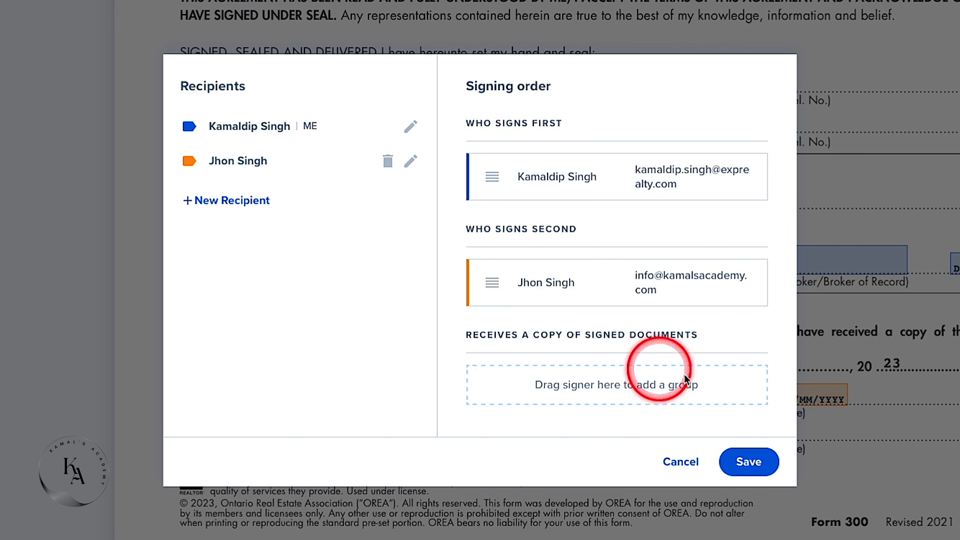
{"action": "left_click", "coordinate": [747, 457]}
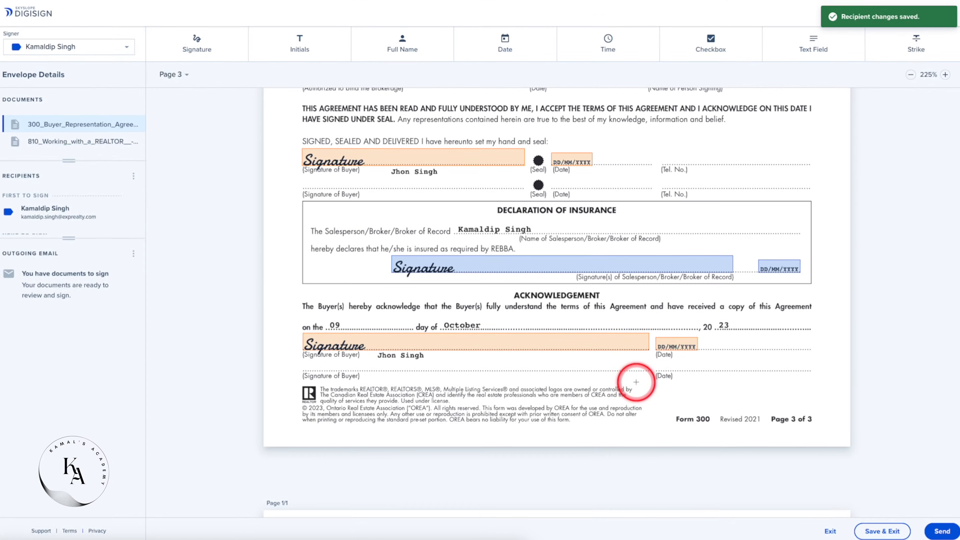
{"action": "left_click", "coordinate": [104, 179]}
{"action": "left_click_drag", "start_coordinate": [74, 239], "coordinate": [71, 311]}
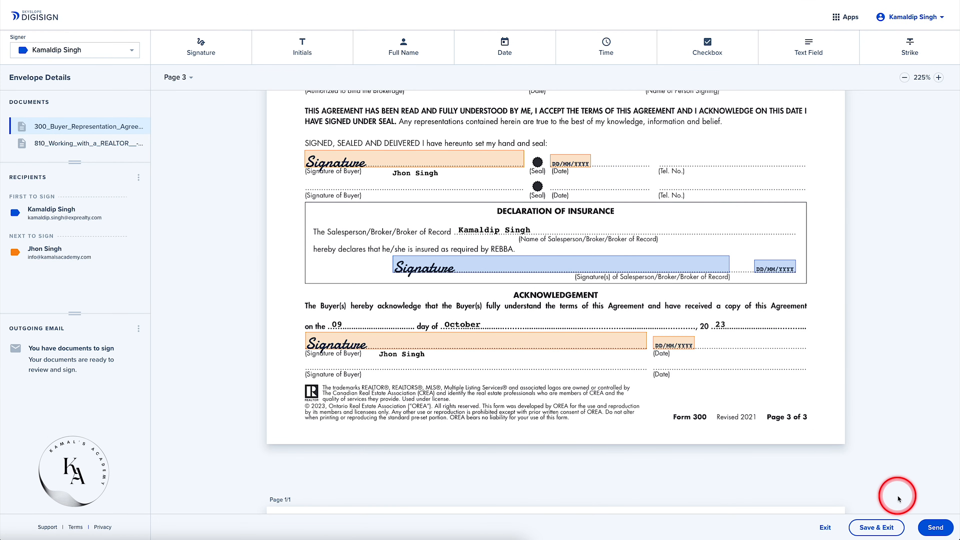
{"action": "left_click", "coordinate": [935, 528]}
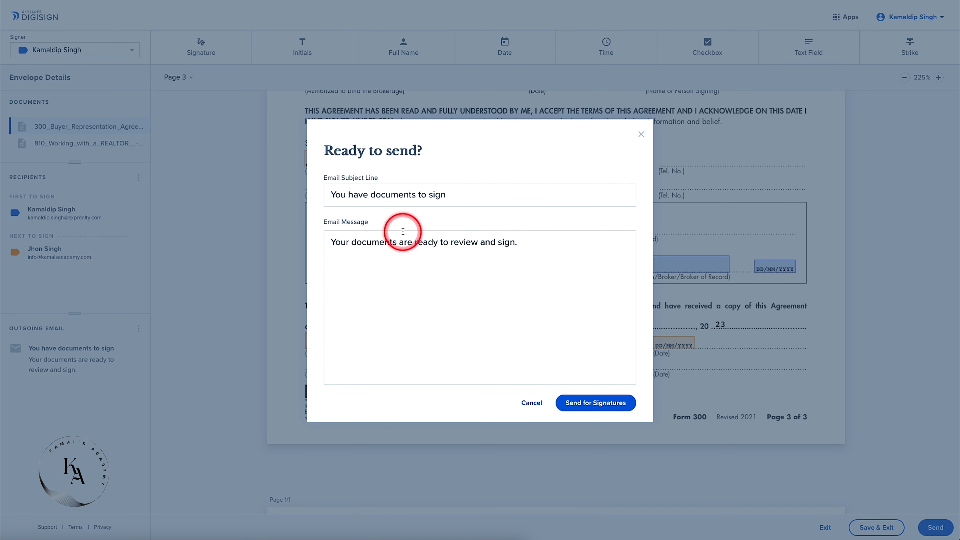
{"action": "left_click", "coordinate": [644, 135]}
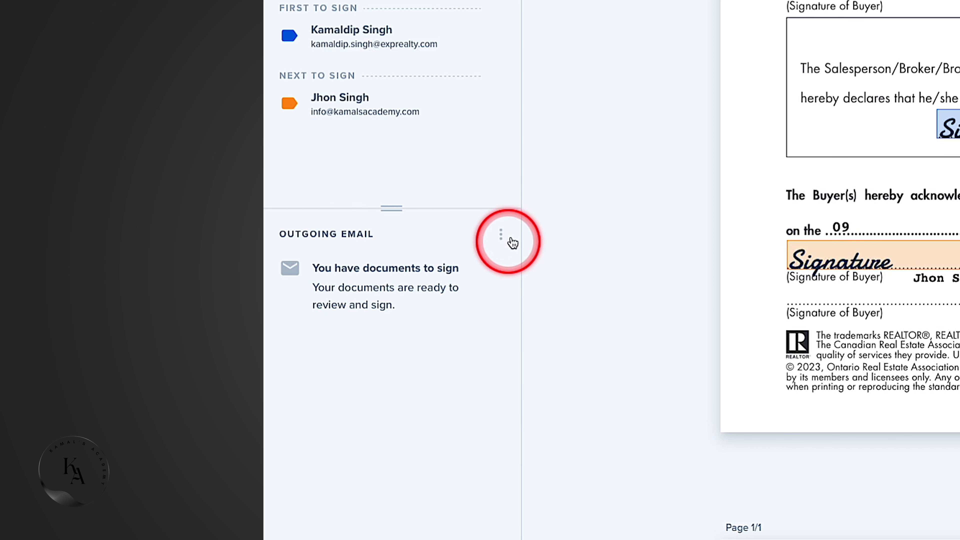
{"action": "left_click", "coordinate": [500, 236]}
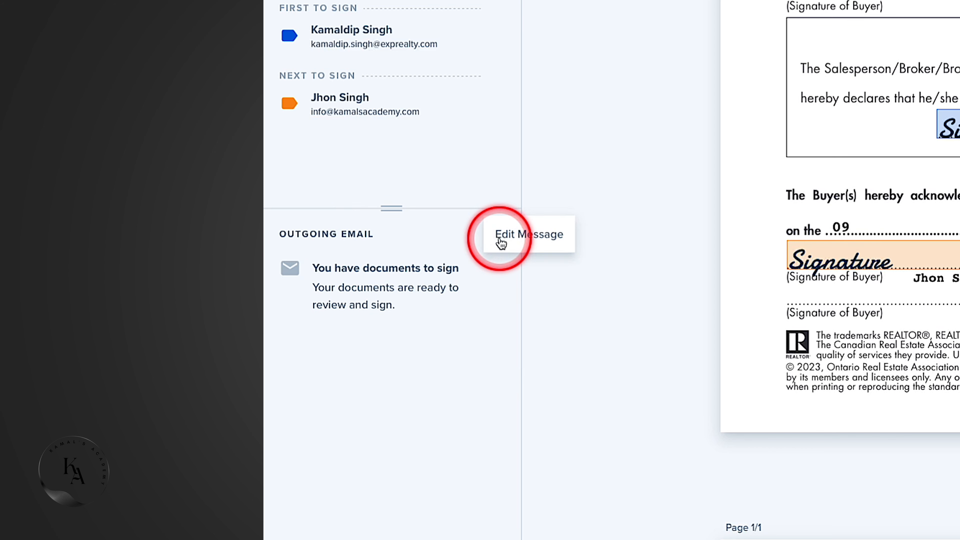
{"action": "left_click", "coordinate": [525, 239]}
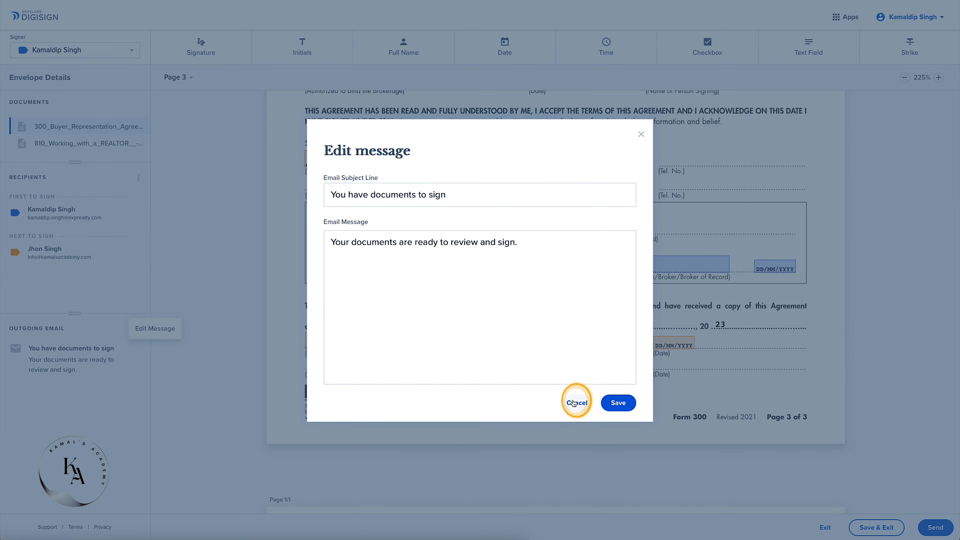
{"action": "left_click", "coordinate": [573, 403]}
- Send the envelope for signatures with the default email message and begin signing as the agent by accepting the e-signature terms
{"action": "left_click", "coordinate": [936, 527]}
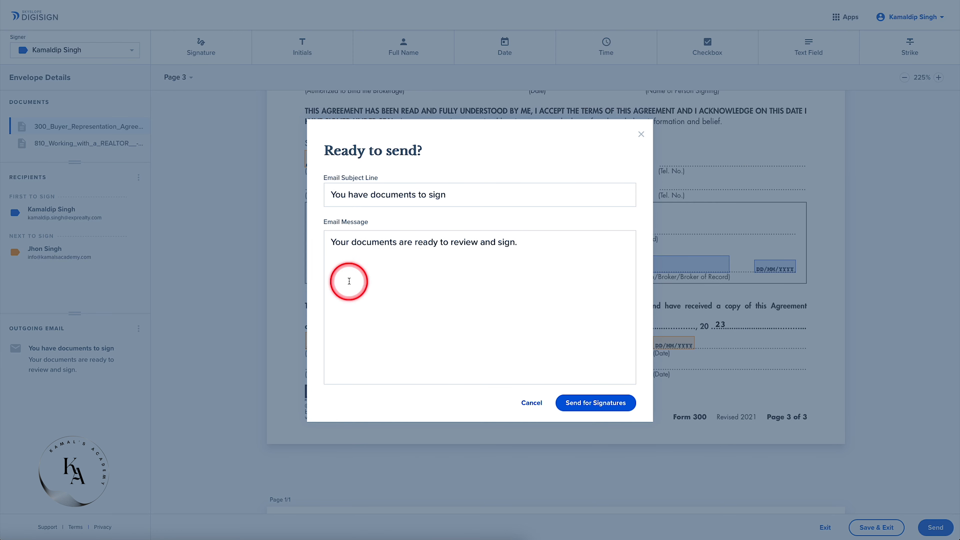
{"action": "left_click", "coordinate": [587, 403]}
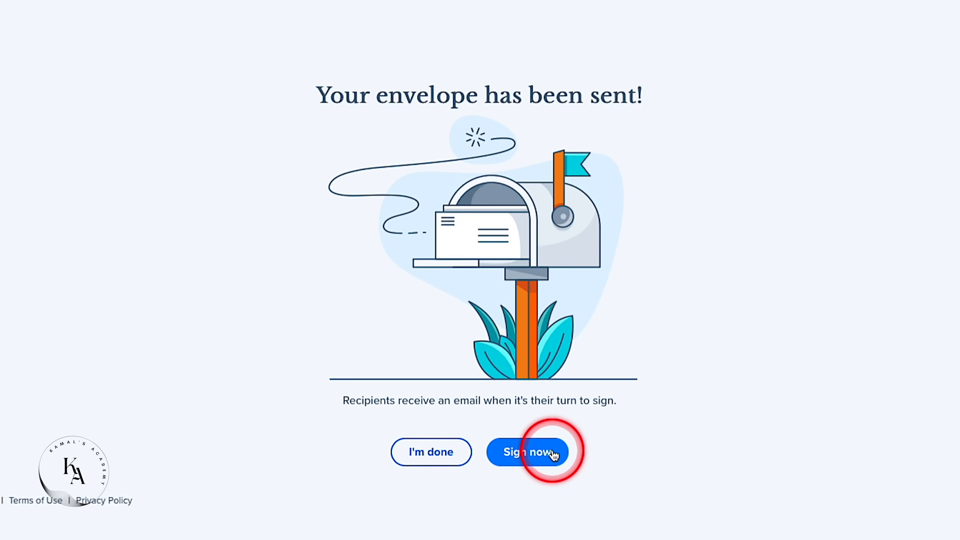
{"action": "left_click", "coordinate": [528, 461]}
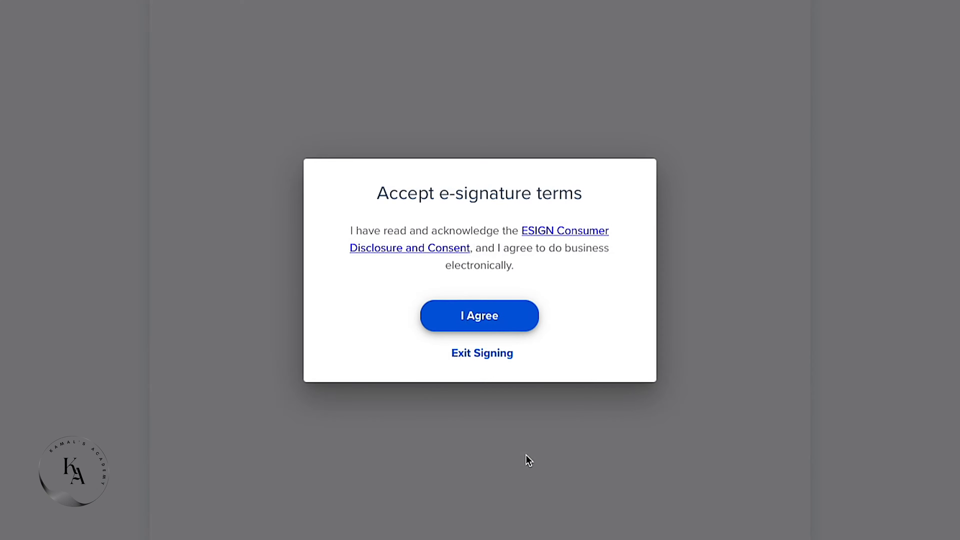
{"action": "left_click", "coordinate": [508, 325]}
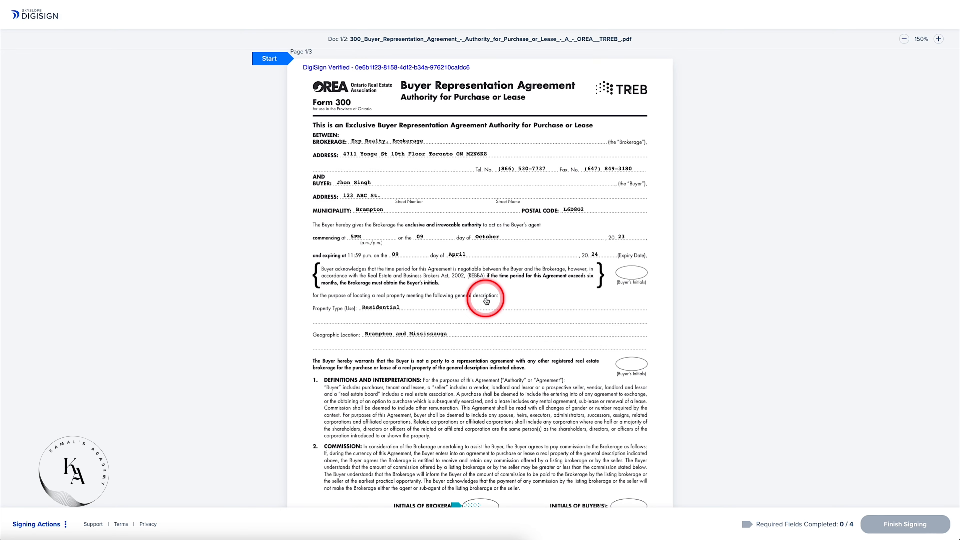
- Open the first brokerage initials field on Form 300, hand-draw the agent's signature and initials, and adopt them for the documents
{"action": "left_click", "coordinate": [268, 59]}
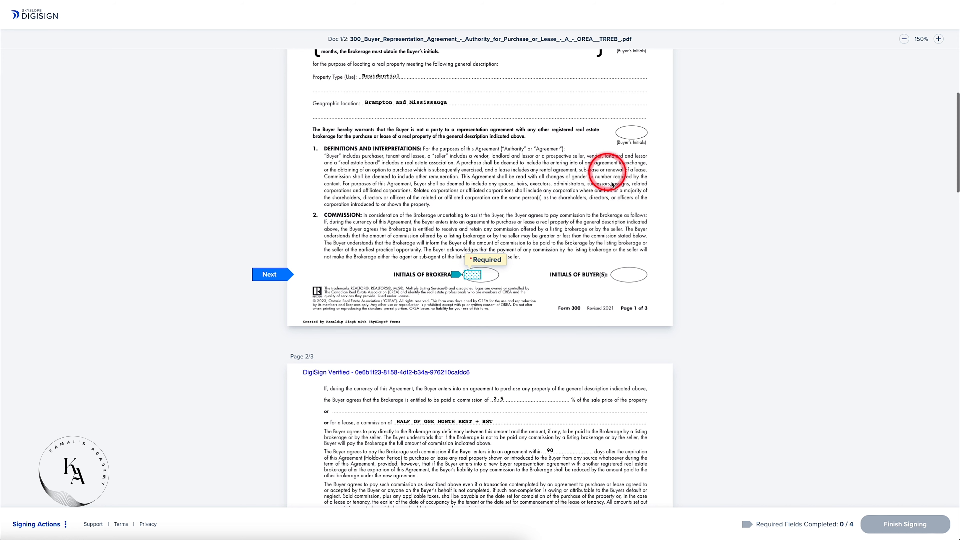
{"action": "left_click", "coordinate": [472, 276]}
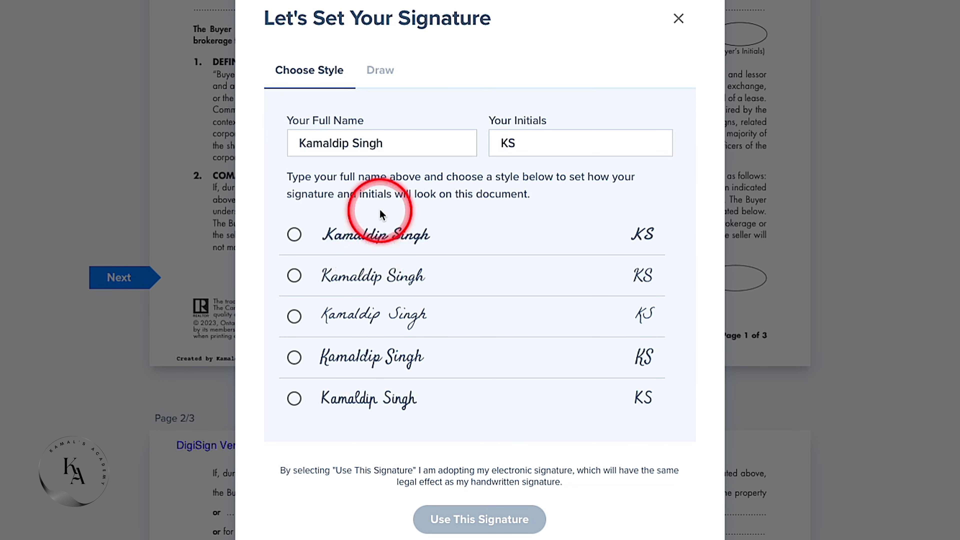
{"action": "left_click", "coordinate": [381, 71]}
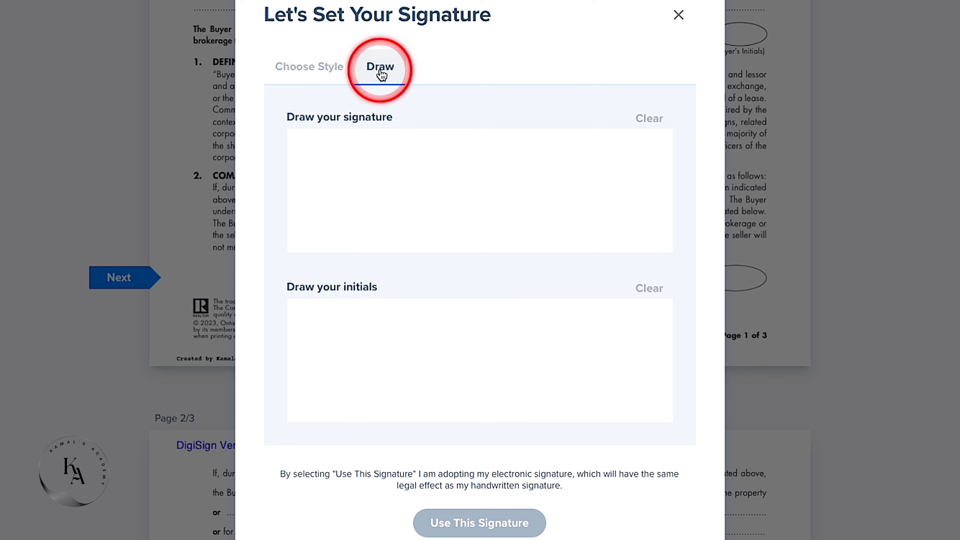
{"action": "left_click_drag", "start_coordinate": [355, 158], "coordinate": [350, 218]}
{"action": "mouse_move", "coordinate": [382, 157]}
{"action": "left_mouse_down"}
{"action": "mouse_move", "coordinate": [377, 191]}
{"action": "mouse_move", "coordinate": [426, 193]}
{"action": "mouse_move", "coordinate": [513, 172]}
{"action": "left_mouse_up"}
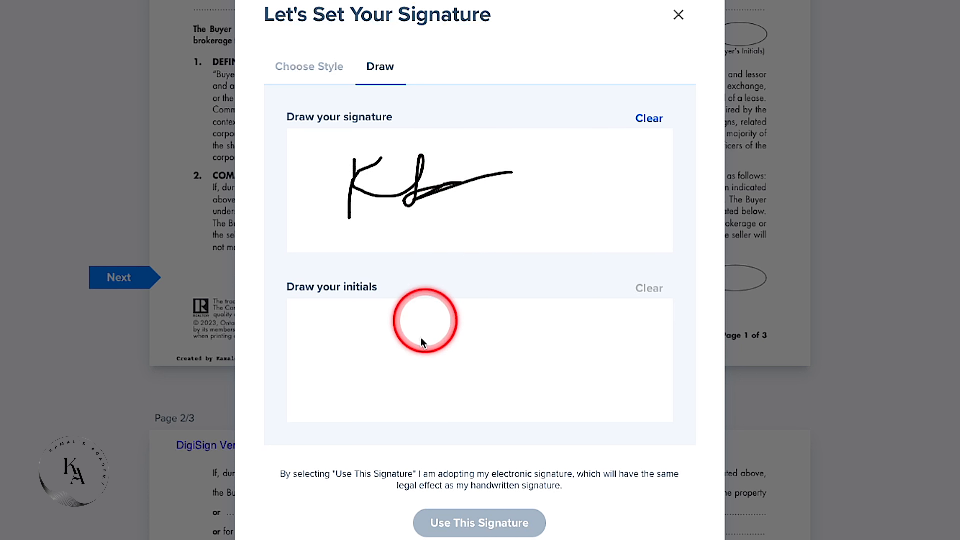
{"action": "mouse_move", "coordinate": [387, 348]}
{"action": "left_mouse_down"}
{"action": "mouse_move", "coordinate": [387, 393]}
{"action": "mouse_move", "coordinate": [398, 359]}
{"action": "mouse_move", "coordinate": [386, 369]}
{"action": "mouse_move", "coordinate": [415, 380]}
{"action": "left_mouse_up"}
{"action": "mouse_move", "coordinate": [442, 350]}
{"action": "left_mouse_down"}
{"action": "mouse_move", "coordinate": [450, 386]}
{"action": "mouse_move", "coordinate": [420, 396]}
{"action": "left_mouse_up"}
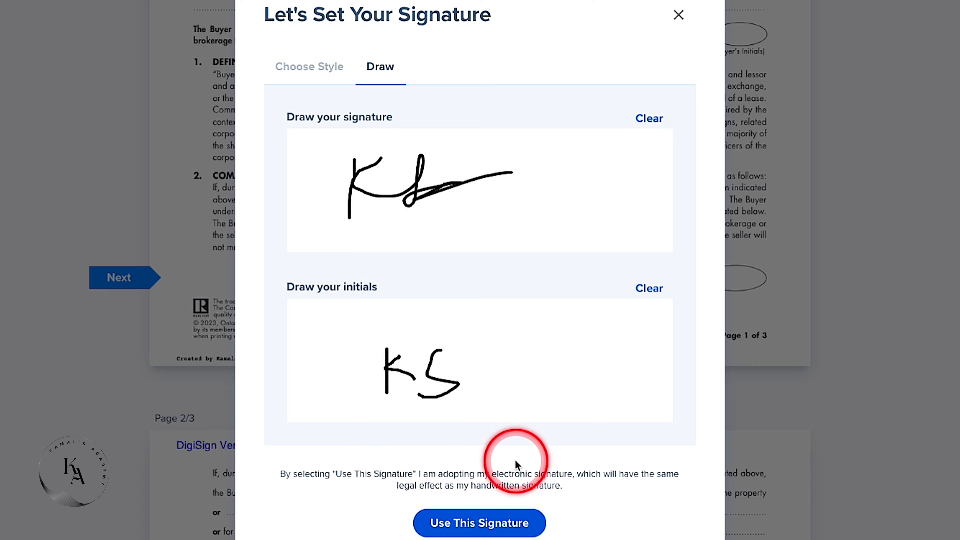
{"action": "left_click", "coordinate": [488, 528]}
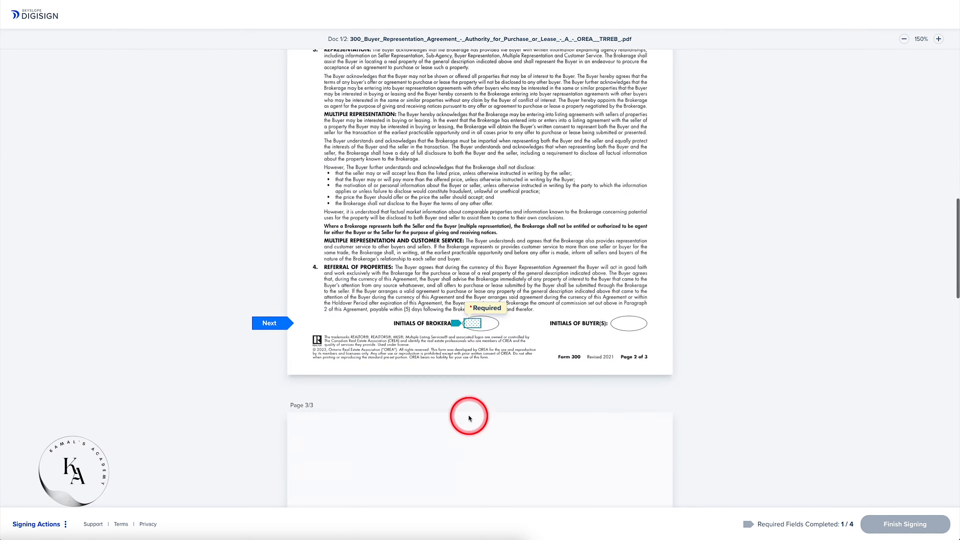
- Fill the remaining agent initials and signature fields on pages 2 and 3 of Form 300, then finish signing and exit
{"action": "left_click", "coordinate": [485, 330]}
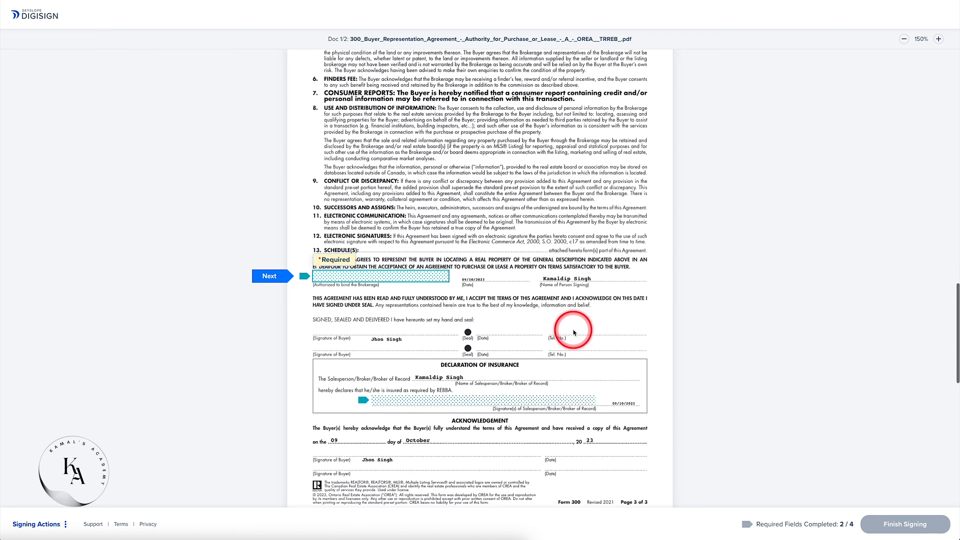
{"action": "left_click", "coordinate": [393, 277]}
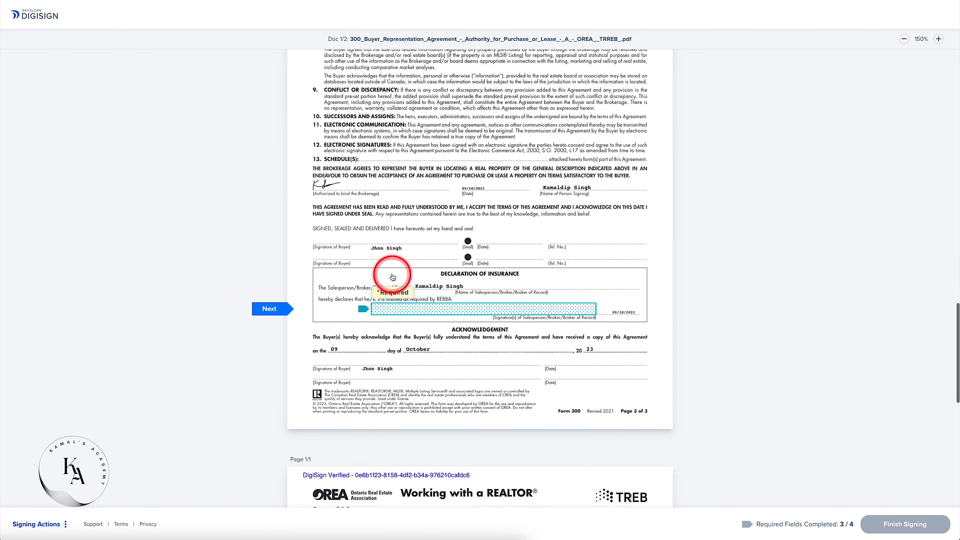
{"action": "left_click", "coordinate": [393, 278]}
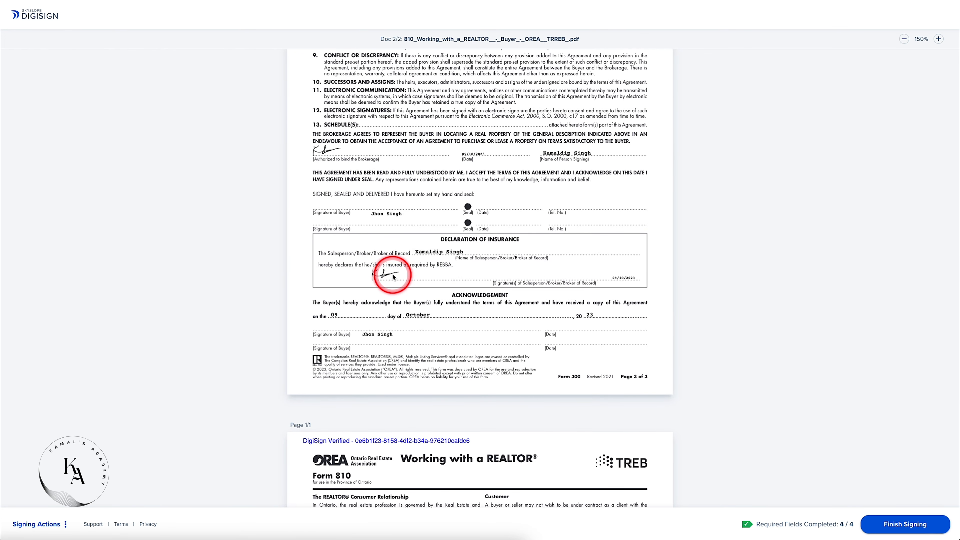
{"action": "scroll", "coordinate": [469, 333], "scroll_direction": "down", "scroll_amount": 10}
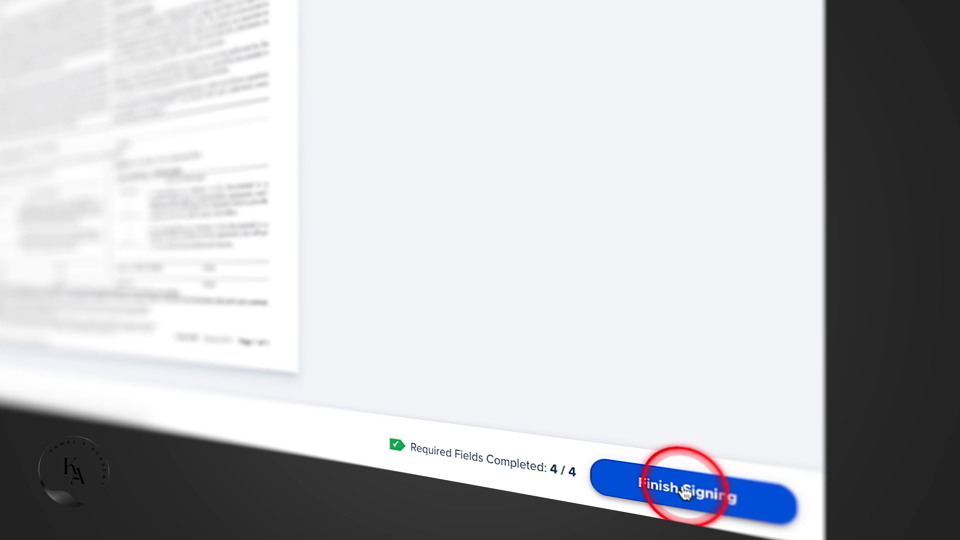
{"action": "left_click", "coordinate": [685, 492]}
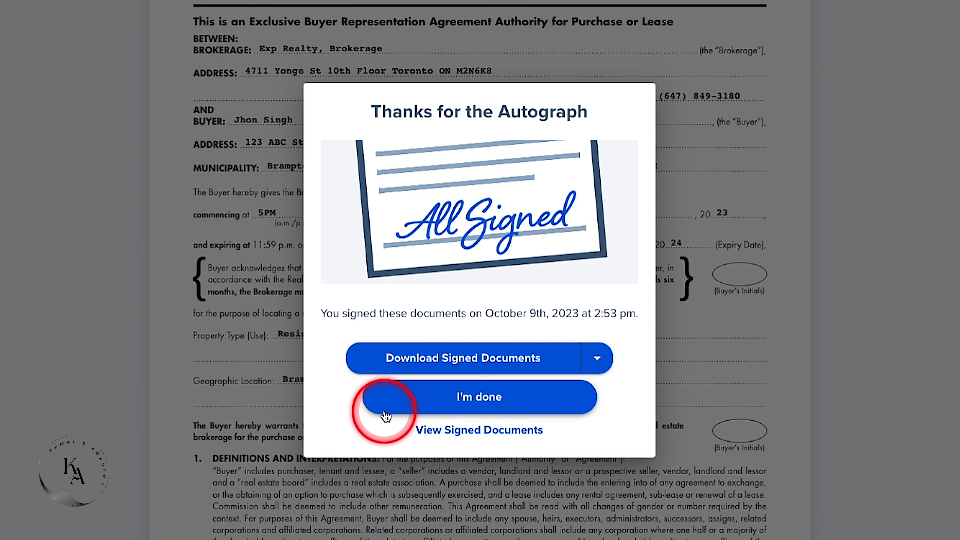
{"action": "left_click", "coordinate": [489, 403]}
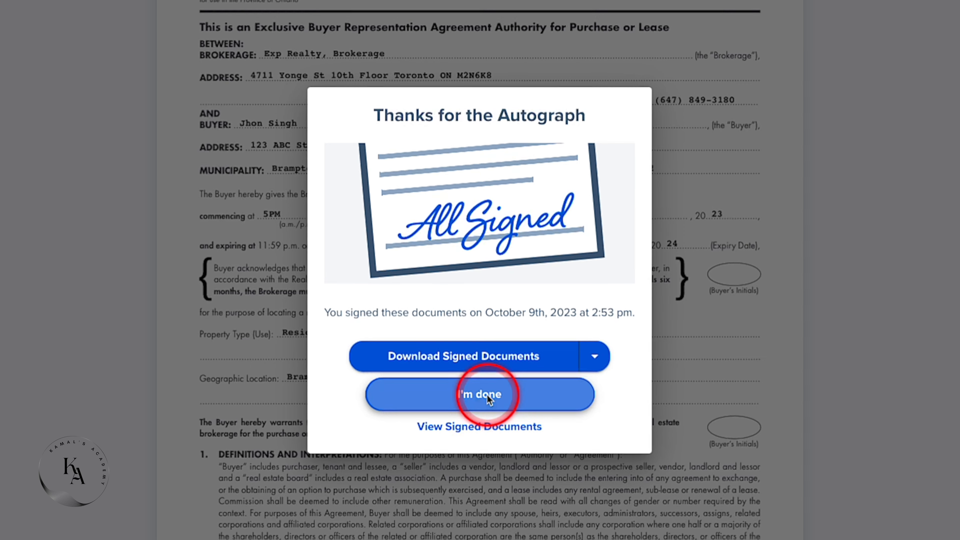
- Open the client file's envelope list and check the sent envelope's signing status and available actions
{"action": "left_click", "coordinate": [280, 75]}
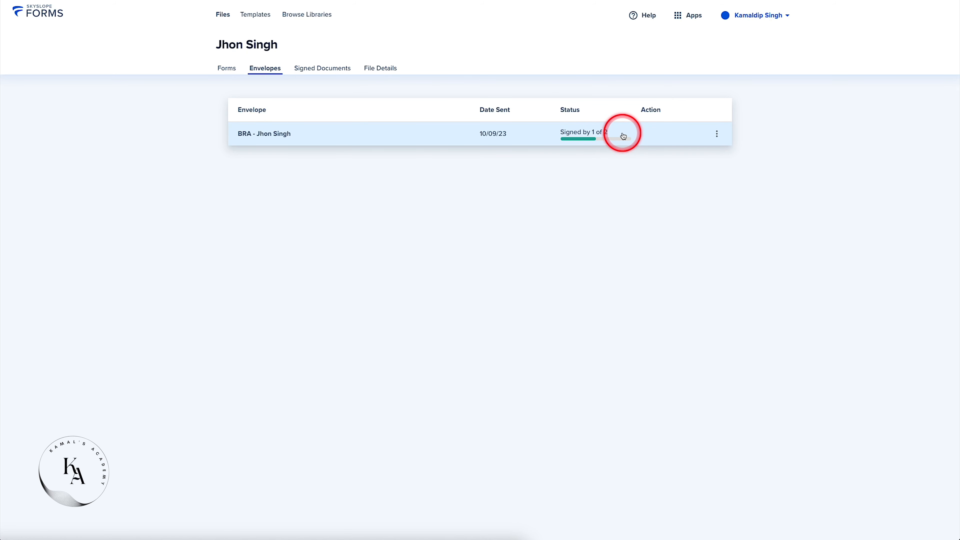
{"action": "left_click", "coordinate": [732, 132]}
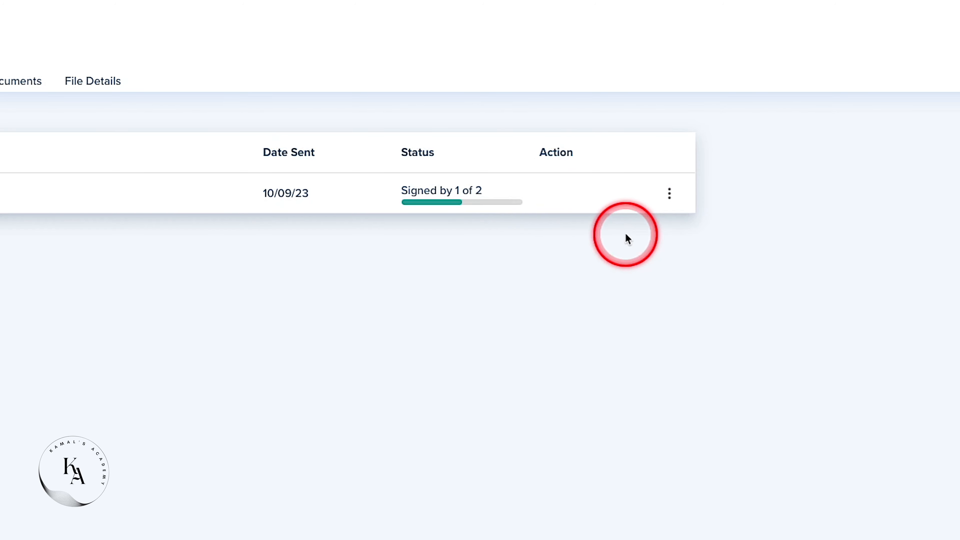
{"action": "left_click", "coordinate": [669, 195]}
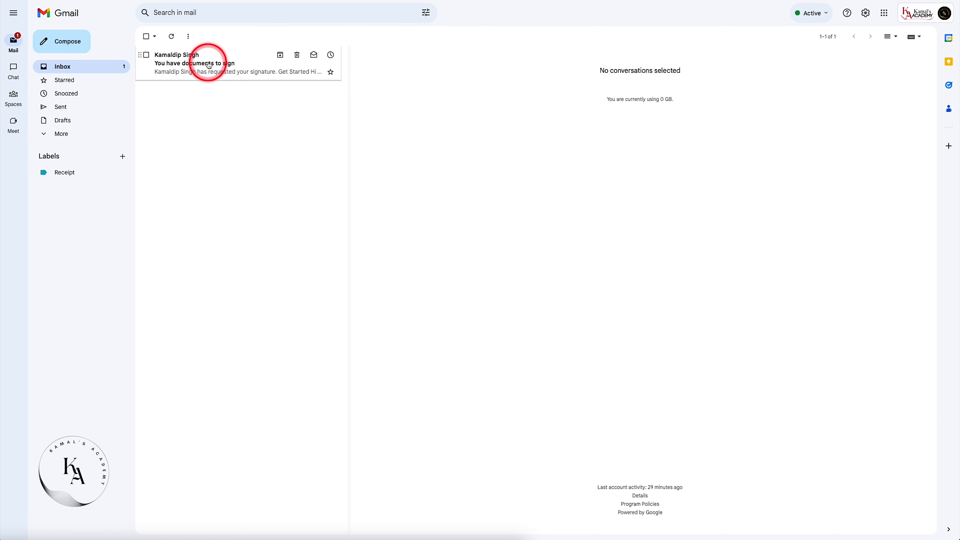
- Switch to the buyer's Gmail inbox, start signing from the signature request email and accept the e-signature terms
{"action": "left_click", "coordinate": [190, 63]}
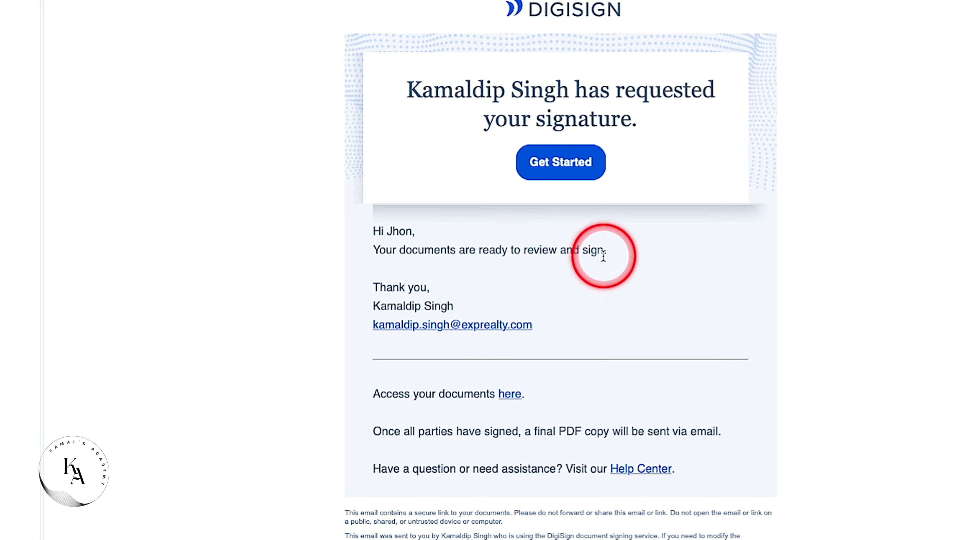
{"action": "left_click", "coordinate": [564, 162]}
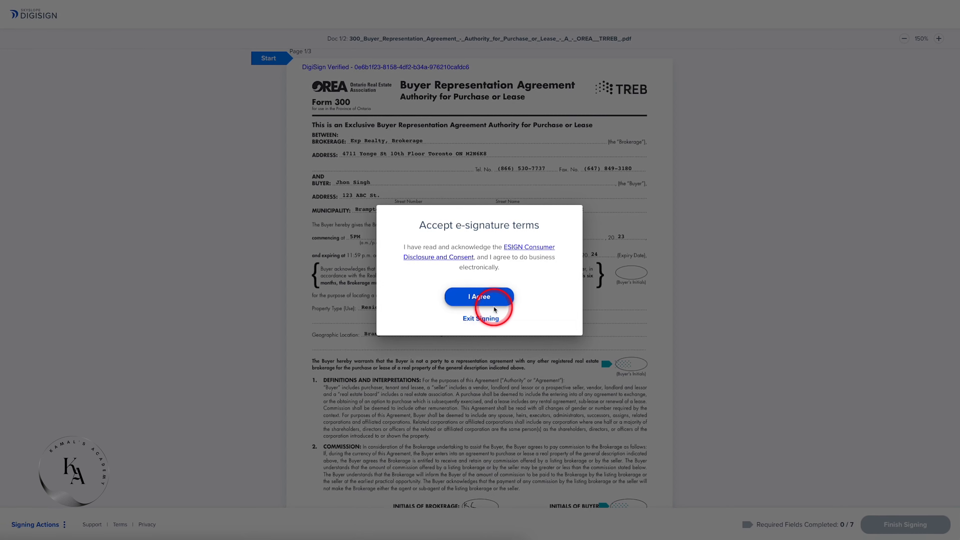
{"action": "left_click", "coordinate": [493, 300]}
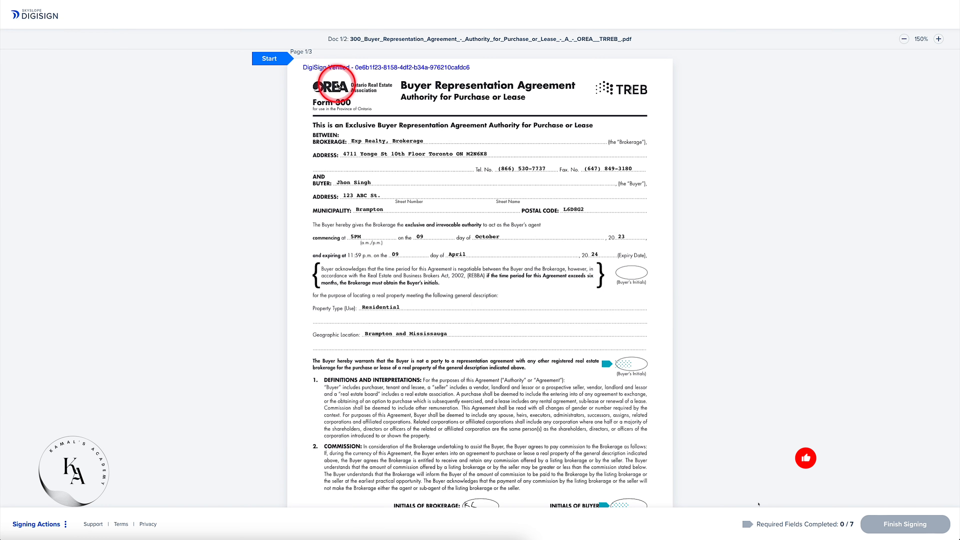
- Open the buyer's first required initials field on Form 300 and adopt the second preset signature style
{"action": "left_click", "coordinate": [269, 60]}
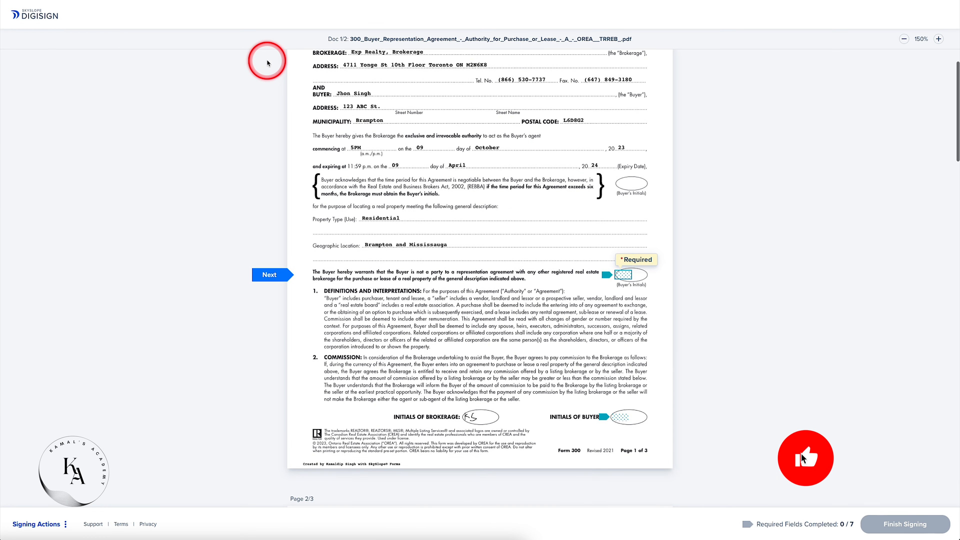
{"action": "left_click", "coordinate": [619, 276]}
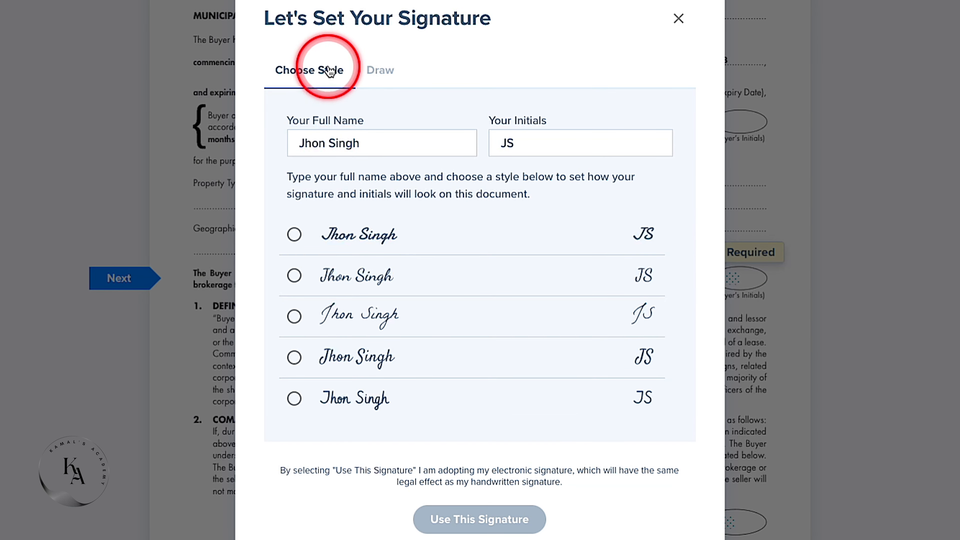
{"action": "left_click", "coordinate": [368, 70]}
{"action": "left_click", "coordinate": [319, 71]}
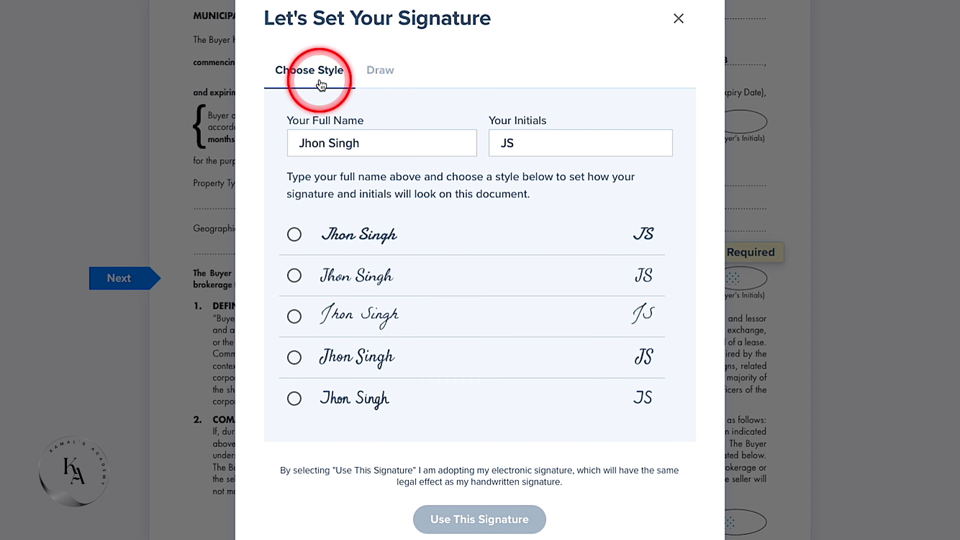
{"action": "left_click", "coordinate": [293, 278]}
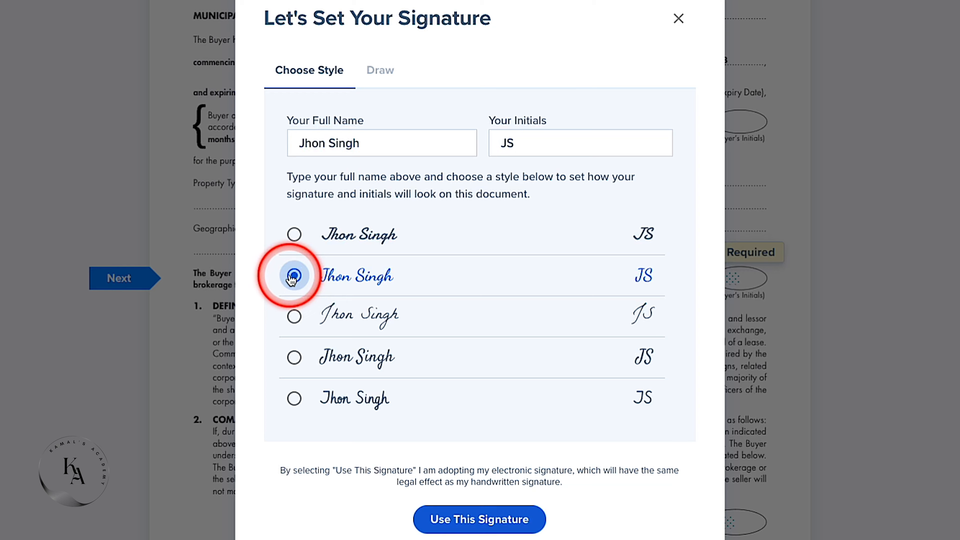
{"action": "left_click", "coordinate": [489, 511]}
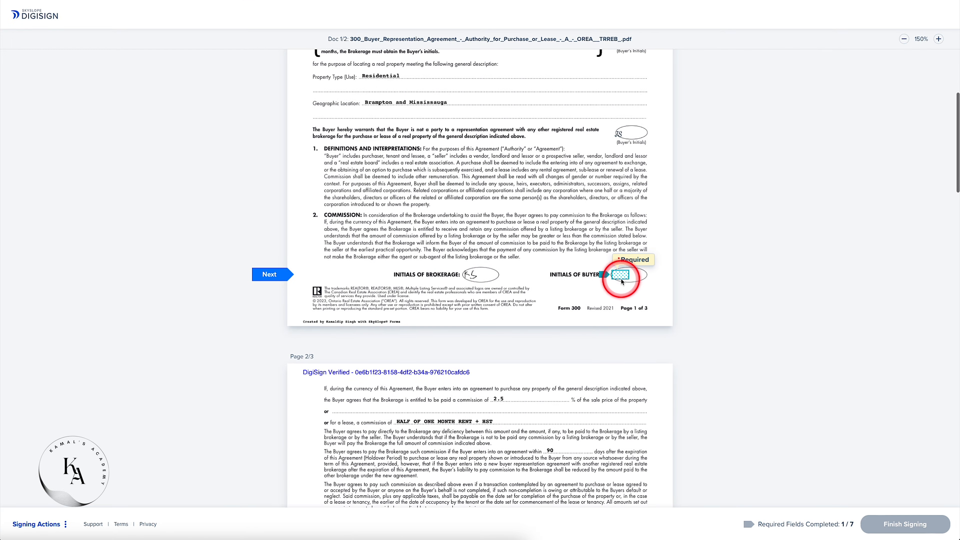
- Fill the buyer's remaining initials and signature fields on Forms 300 and 810, then finish signing
{"action": "left_click", "coordinate": [621, 275]}
{"action": "left_click", "coordinate": [631, 275]}
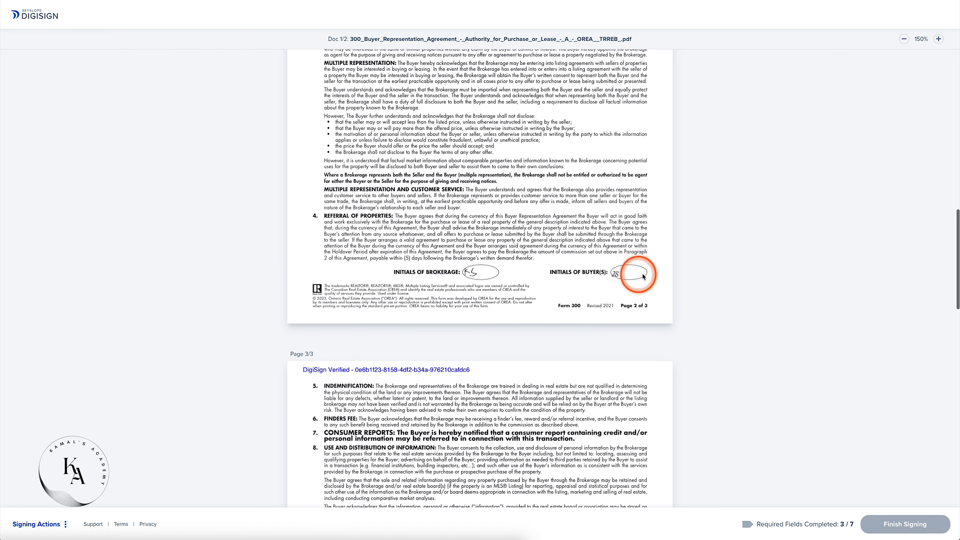
{"action": "left_click", "coordinate": [398, 279]}
{"action": "left_click", "coordinate": [426, 276]}
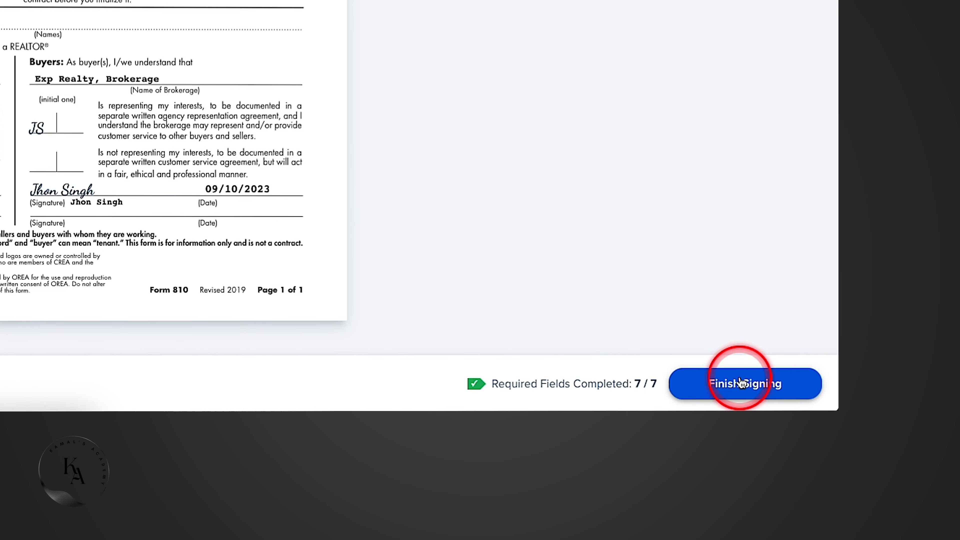
{"action": "left_click", "coordinate": [720, 388]}
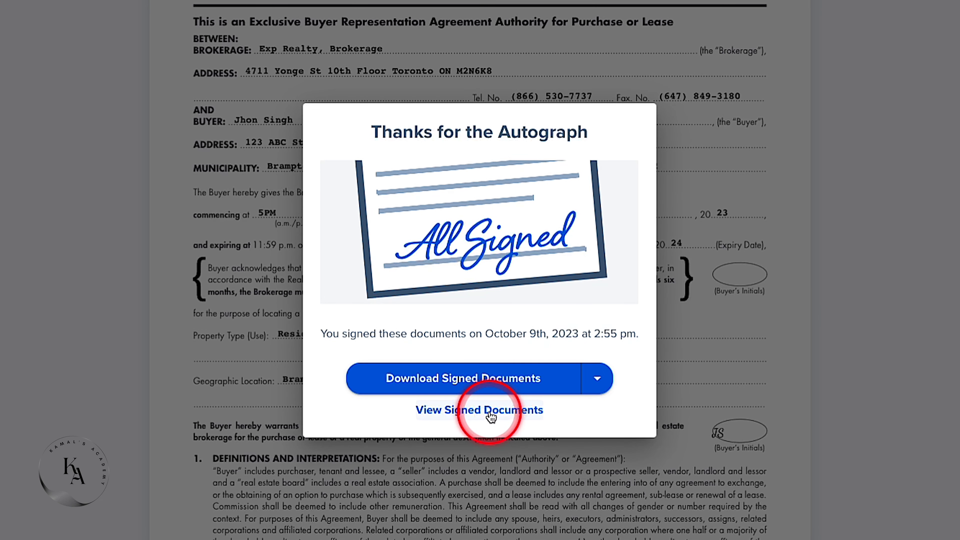
- View the signed documents, check the initials, signatures and dates through Form 300 to Form 810, and open the signing actions
{"action": "left_click", "coordinate": [478, 412]}
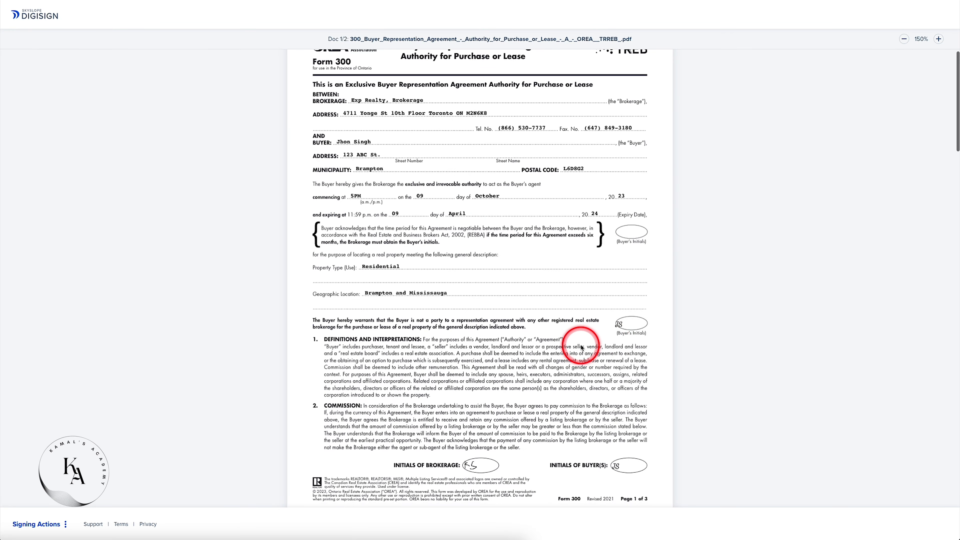
{"action": "scroll", "coordinate": [581, 348], "scroll_direction": "down", "scroll_amount": 5}
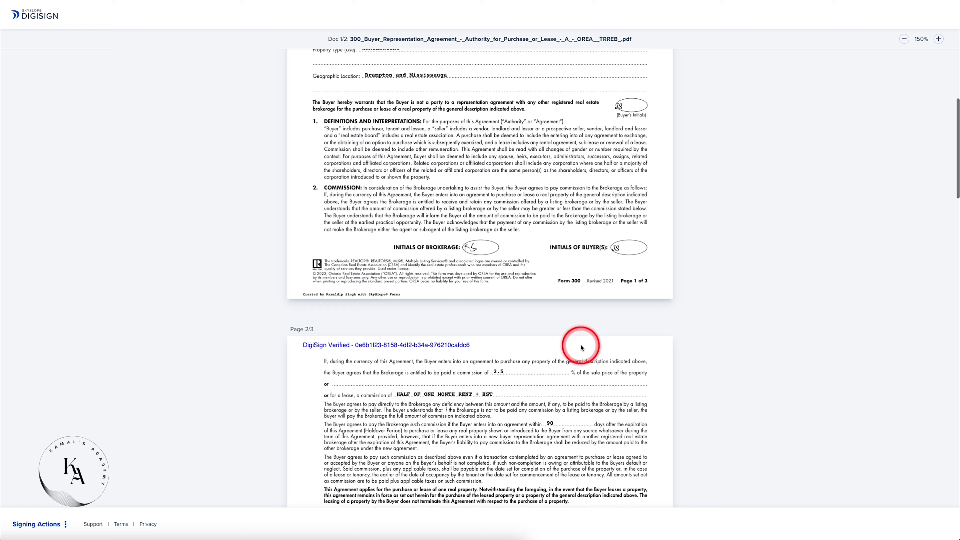
{"action": "scroll", "coordinate": [524, 289], "scroll_direction": "down", "scroll_amount": 20}
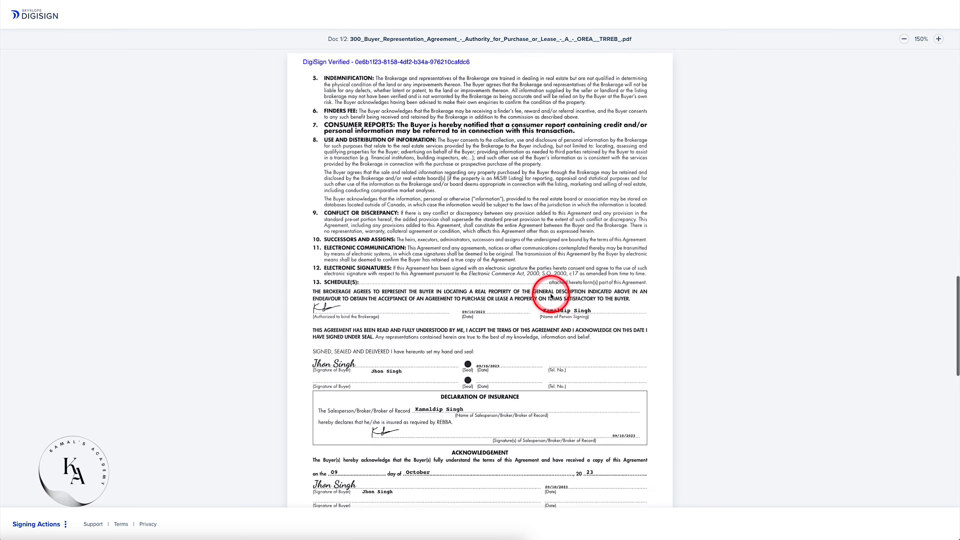
{"action": "scroll", "coordinate": [551, 297], "scroll_direction": "down", "scroll_amount": 4}
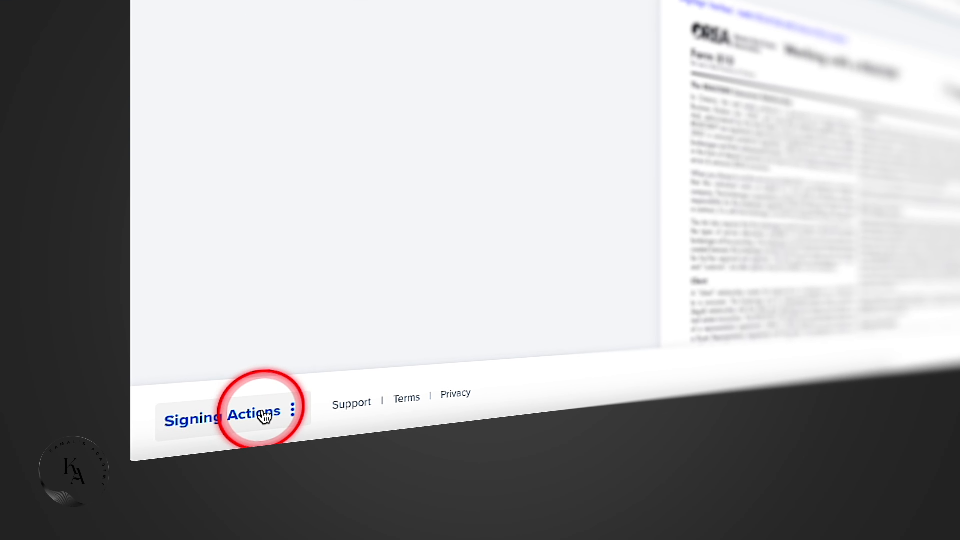
{"action": "left_click", "coordinate": [53, 524]}
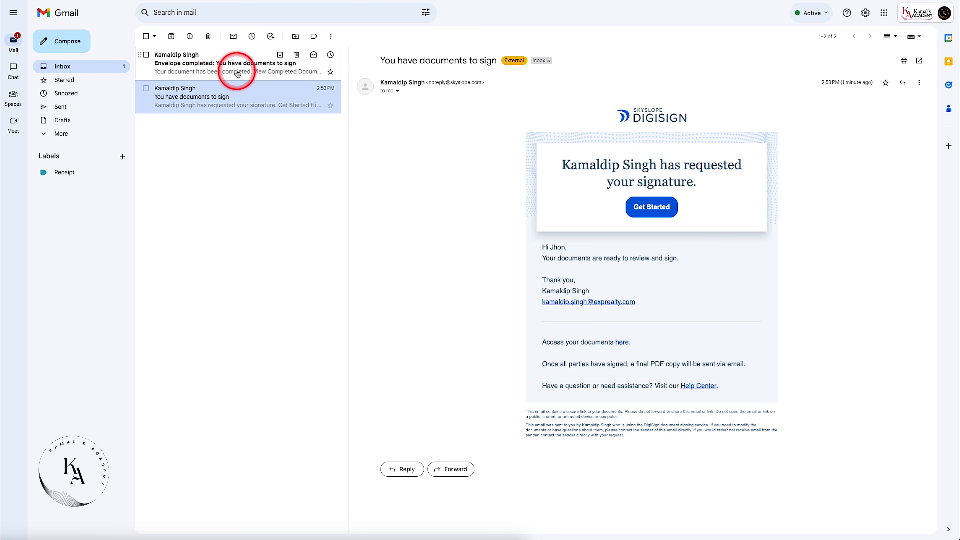
- Open the envelope completion email in the buyer's Gmail and review the attached signed Form 810 and Form 300 PDFs
{"action": "left_click", "coordinate": [210, 68]}
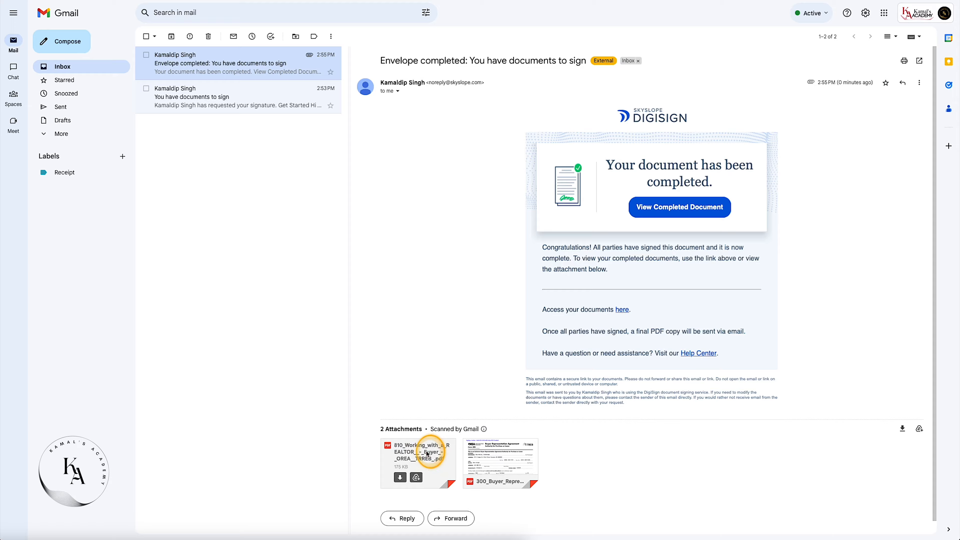
{"action": "left_click", "coordinate": [427, 454]}
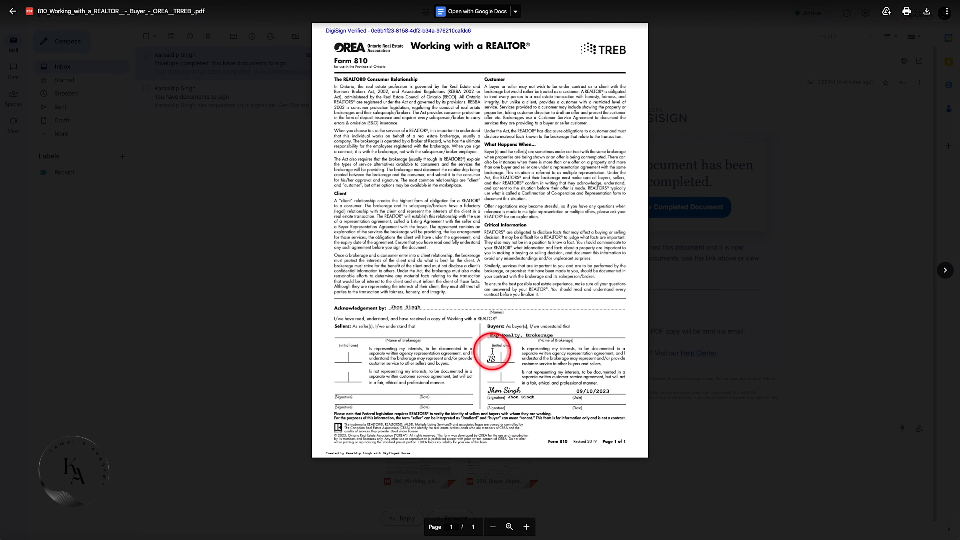
{"action": "left_click", "coordinate": [682, 399]}
{"action": "left_click", "coordinate": [498, 460]}
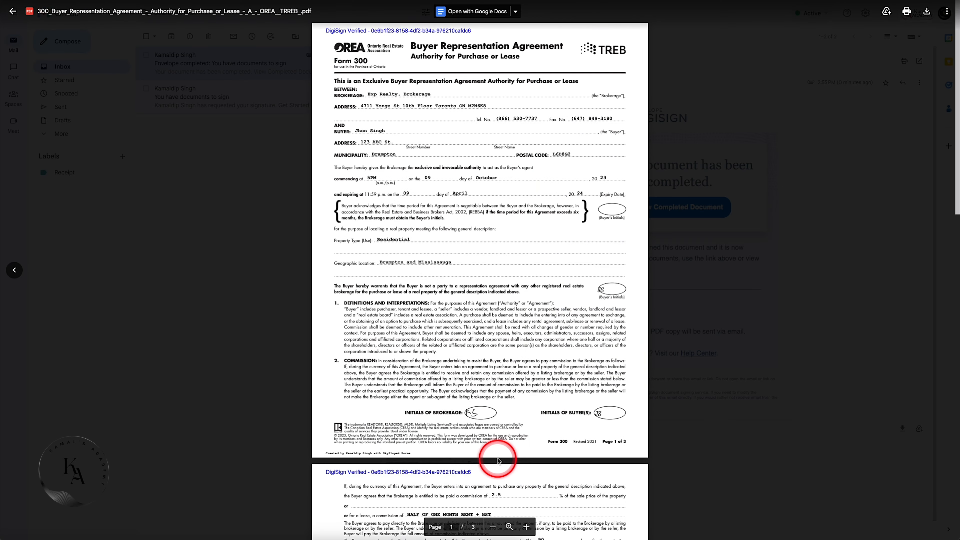
{"action": "scroll", "coordinate": [525, 289], "scroll_direction": "down", "scroll_amount": 20}
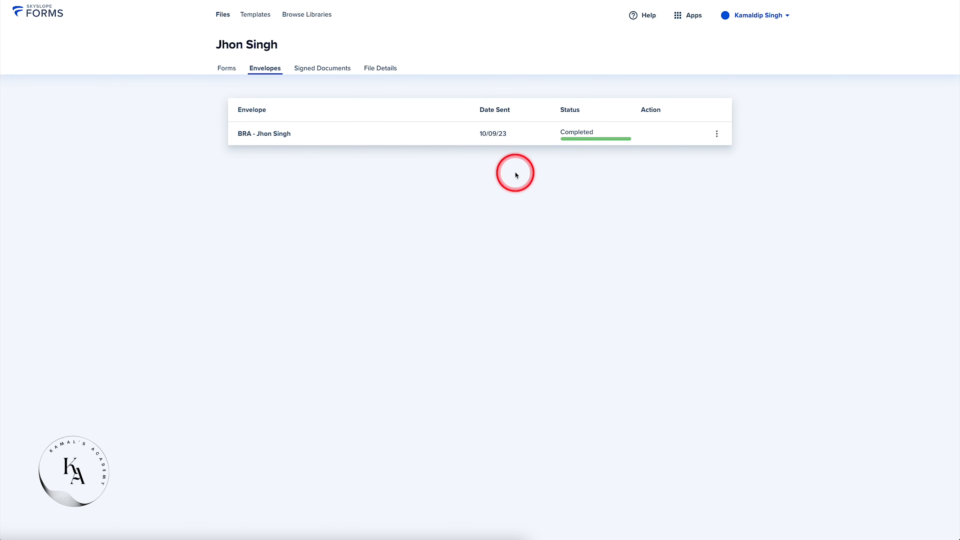
- Download the completed BRA envelope twice, as a single PDF and as a zip of individual PDFs
{"action": "left_click", "coordinate": [716, 133]}
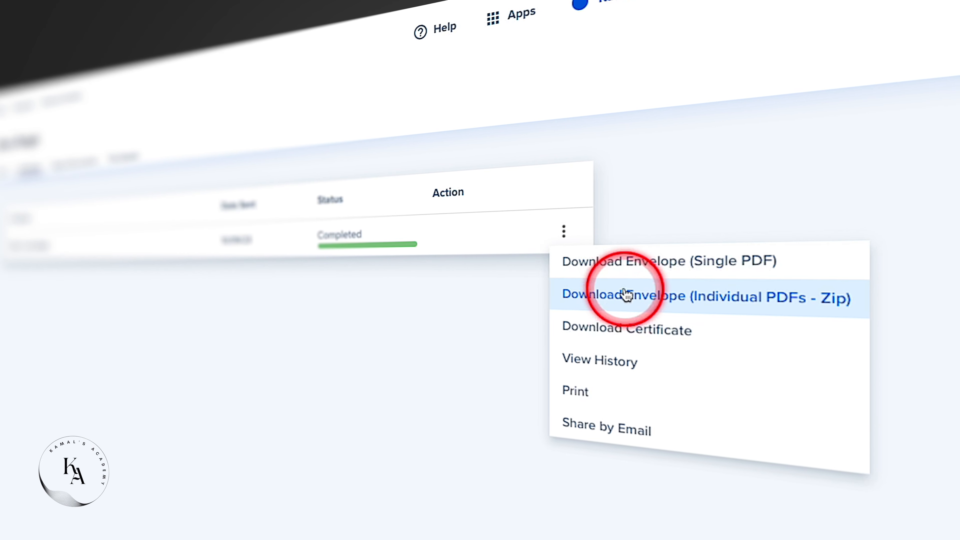
{"action": "left_click", "coordinate": [617, 273]}
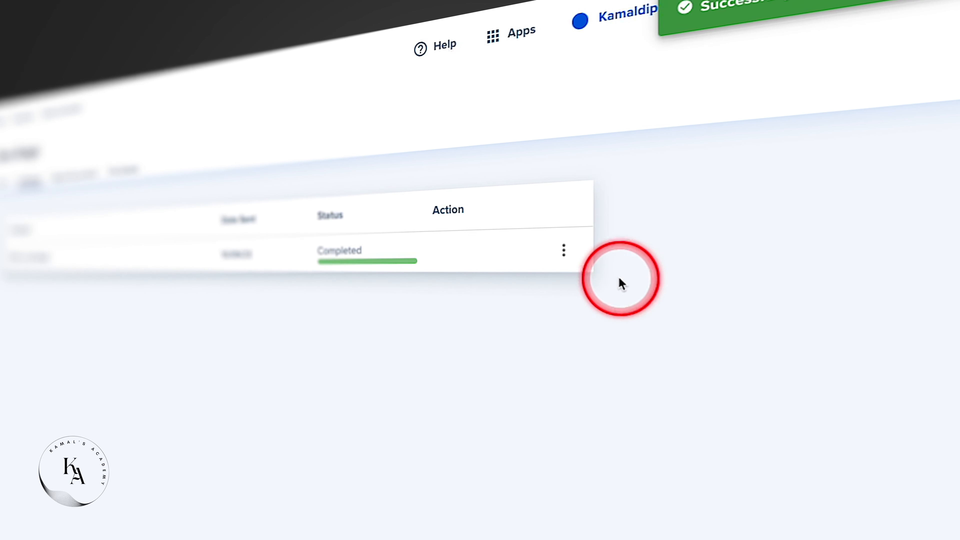
{"action": "left_click", "coordinate": [564, 247]}
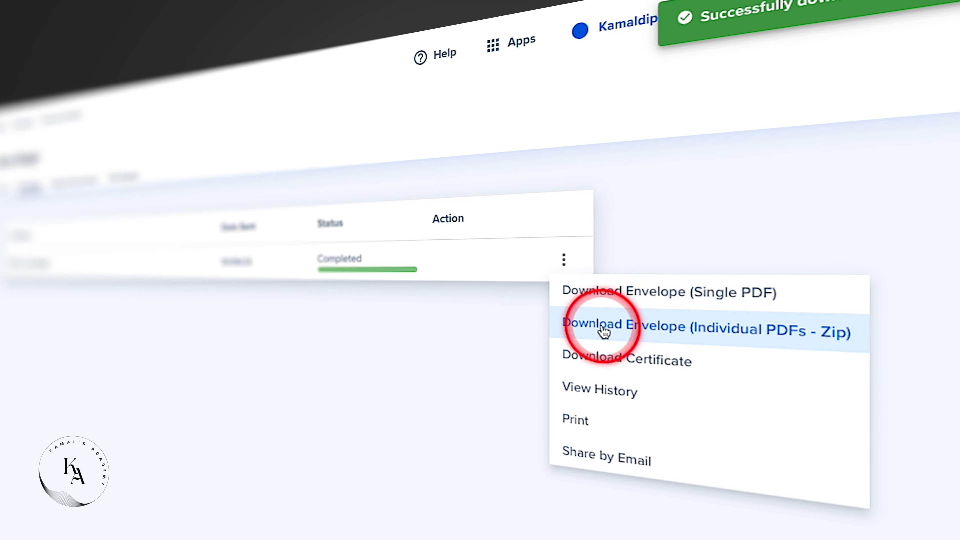
{"action": "left_click", "coordinate": [604, 328]}
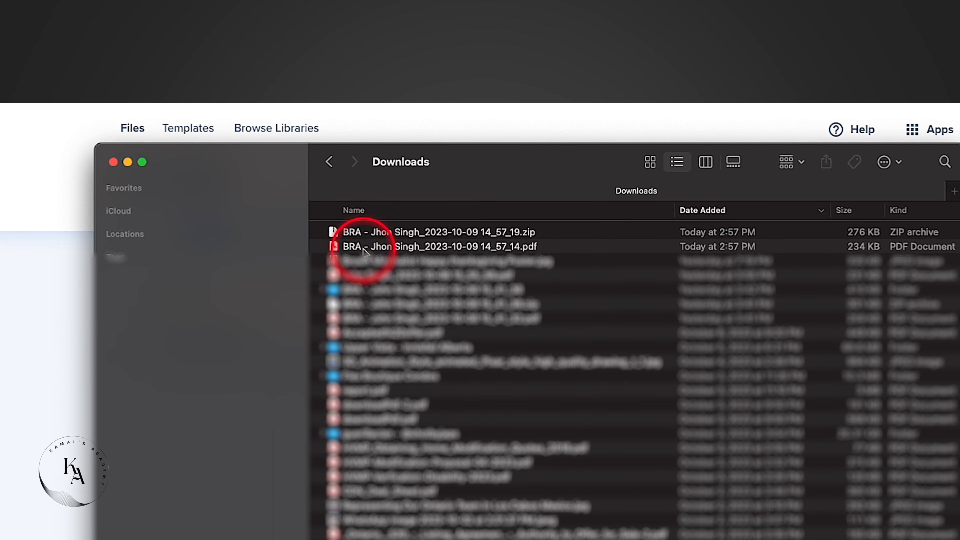
- Preview the downloaded single-PDF envelope in the Finder Downloads folder and check its pages from Form 300 to Form 810
{"action": "left_click", "coordinate": [358, 85]}
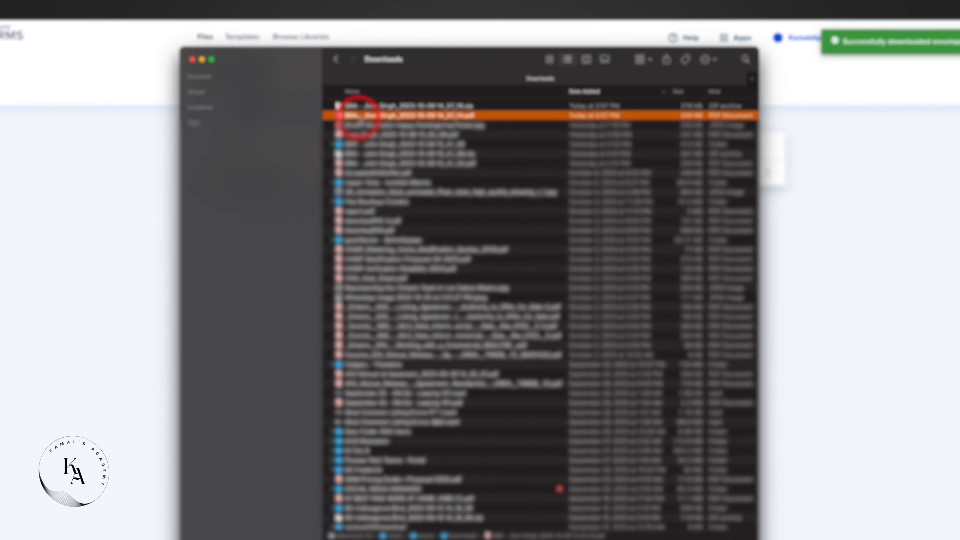
{"action": "key", "text": "space"}
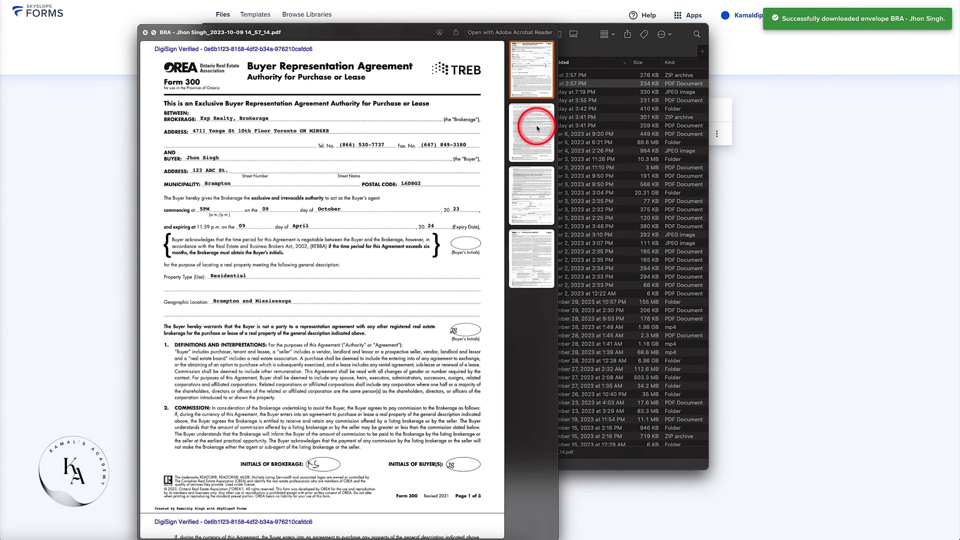
{"action": "left_click", "coordinate": [537, 125]}
{"action": "left_click", "coordinate": [538, 191]}
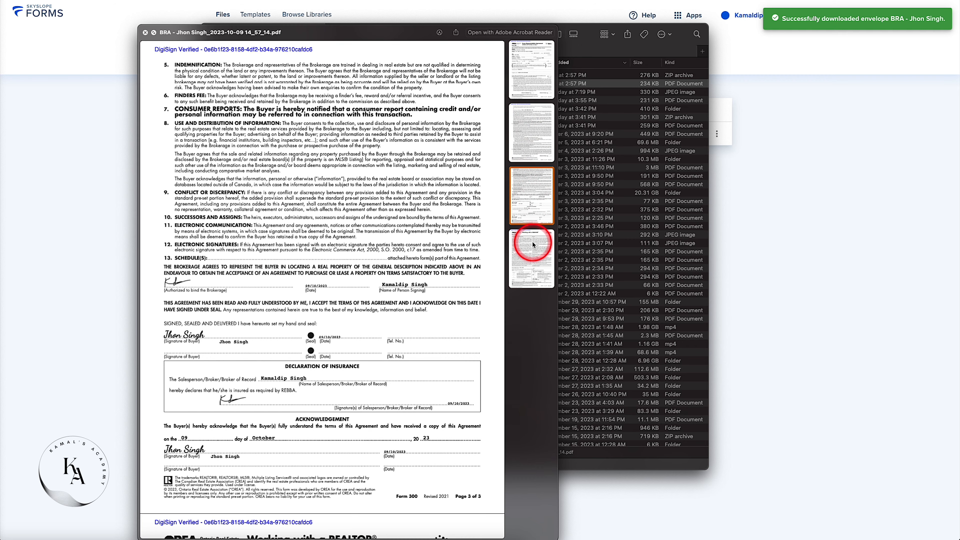
{"action": "left_click", "coordinate": [534, 249]}
{"action": "key", "text": "space"}
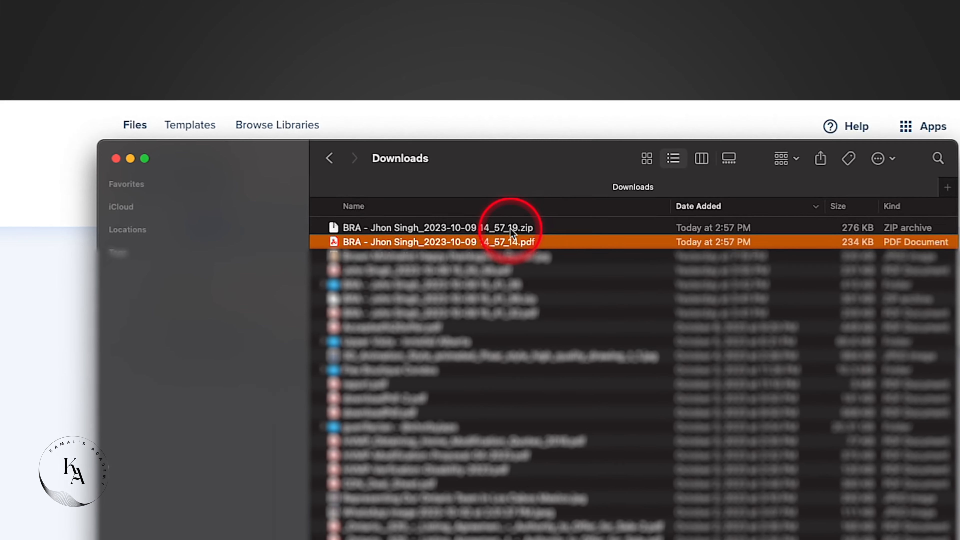
- Extract the downloaded BRA envelope zip archive and open the extracted folder
{"action": "left_click", "coordinate": [427, 75]}
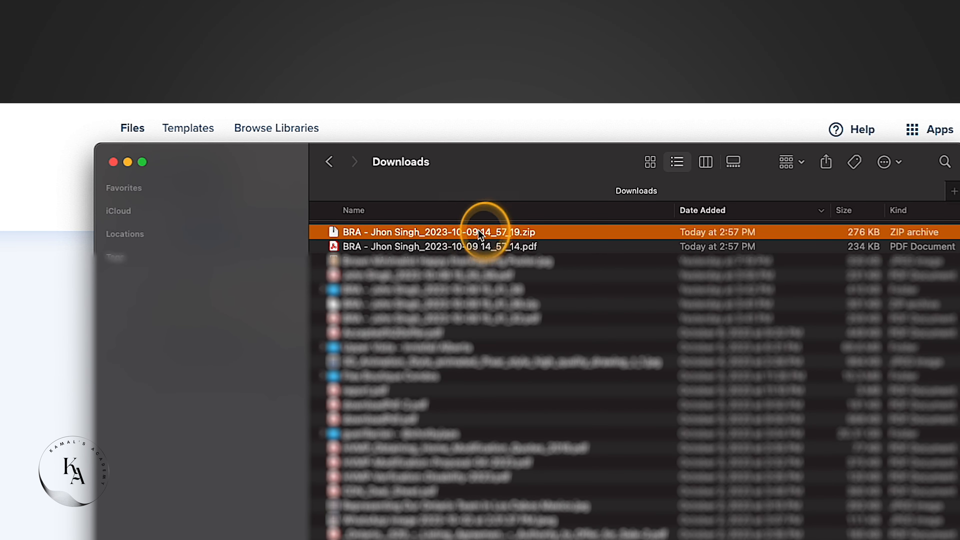
{"action": "double_click", "coordinate": [479, 235]}
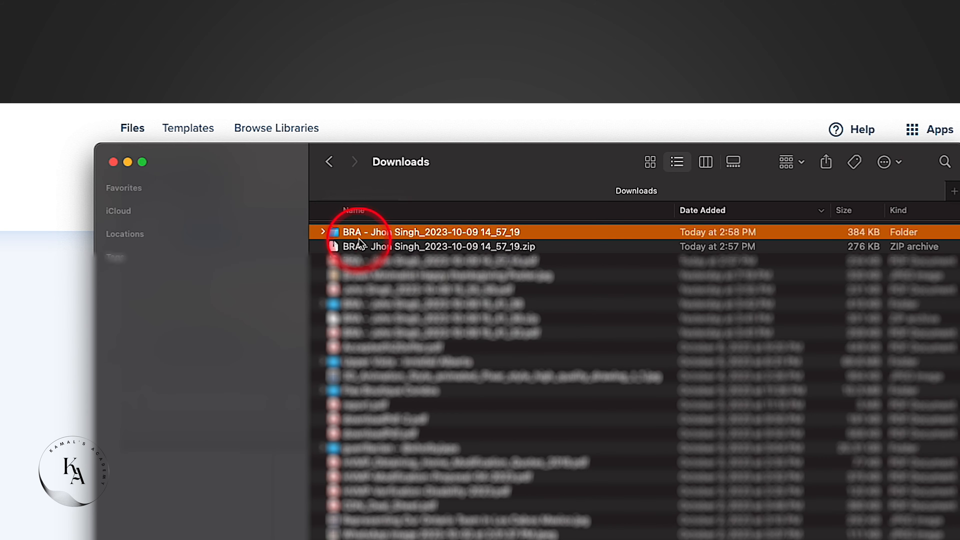
{"action": "double_click", "coordinate": [377, 231]}
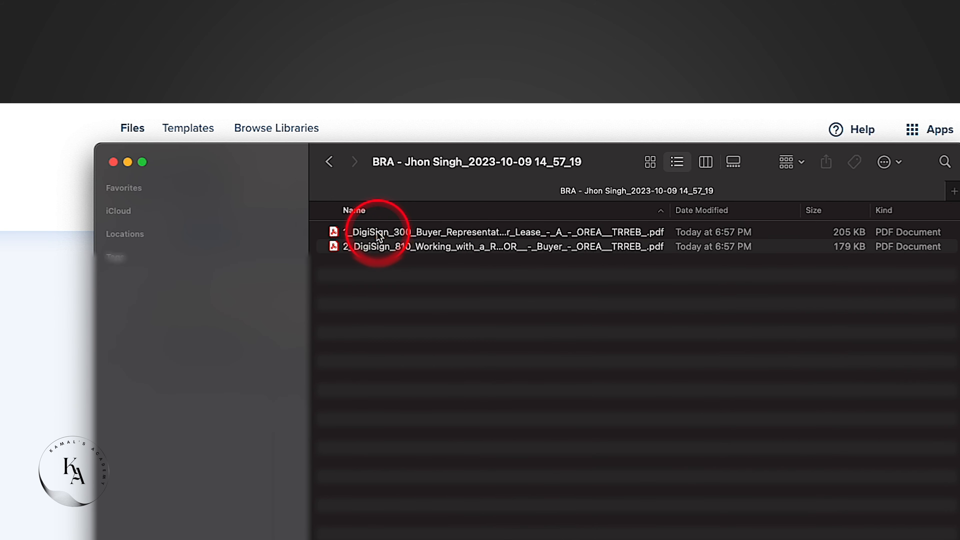
- Preview the separate signed Form 810 and Form 300 PDFs in the extracted folder
{"action": "left_click", "coordinate": [411, 246]}
{"action": "key", "text": "space"}
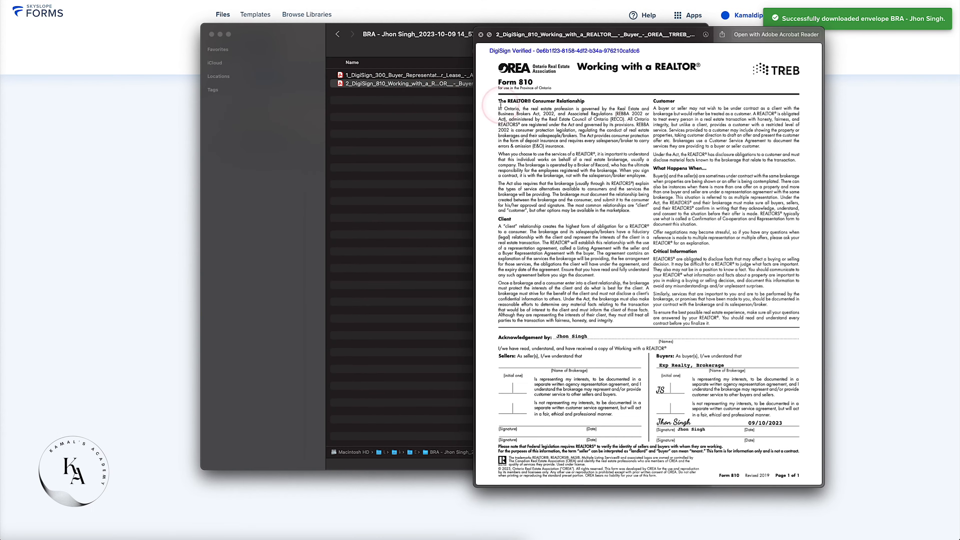
{"action": "left_click", "coordinate": [387, 76]}
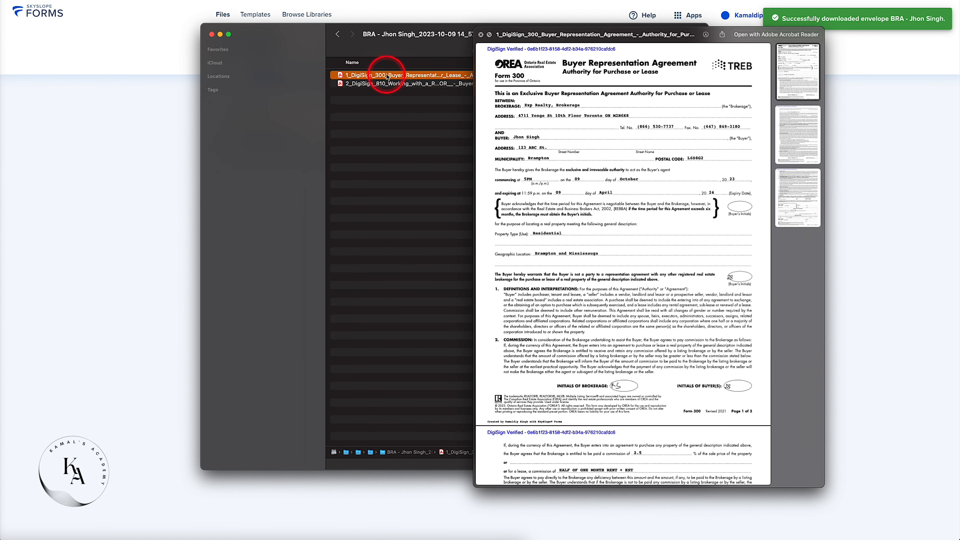